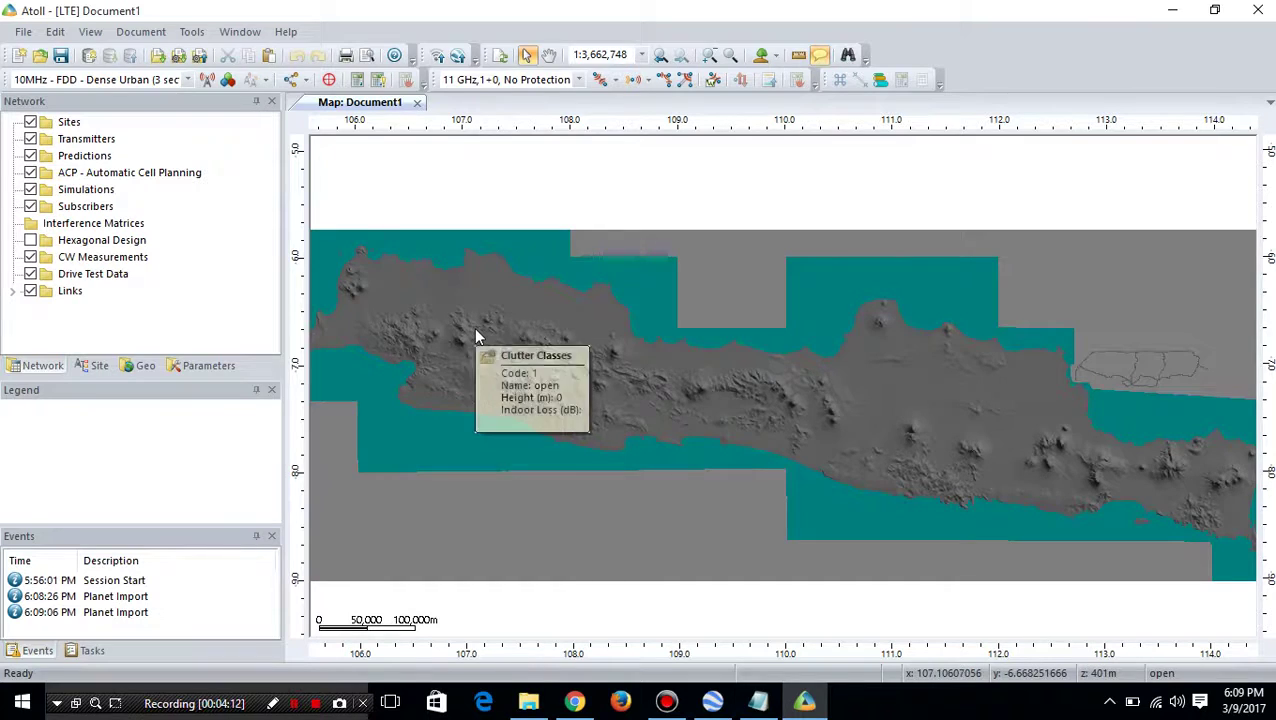
# Import the index file from the data clutter/vector/vector folder as vector data into the Geo folder
pyautogui.click(25, 34)
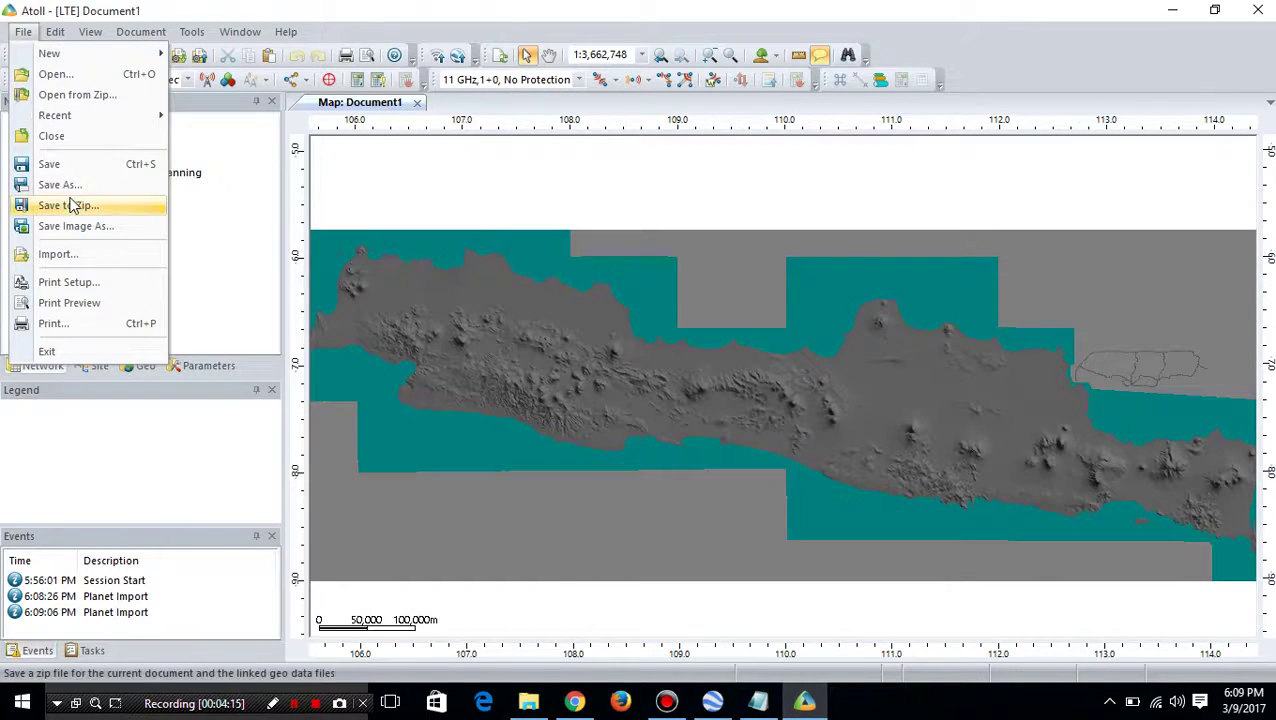
pyautogui.click(100, 258)
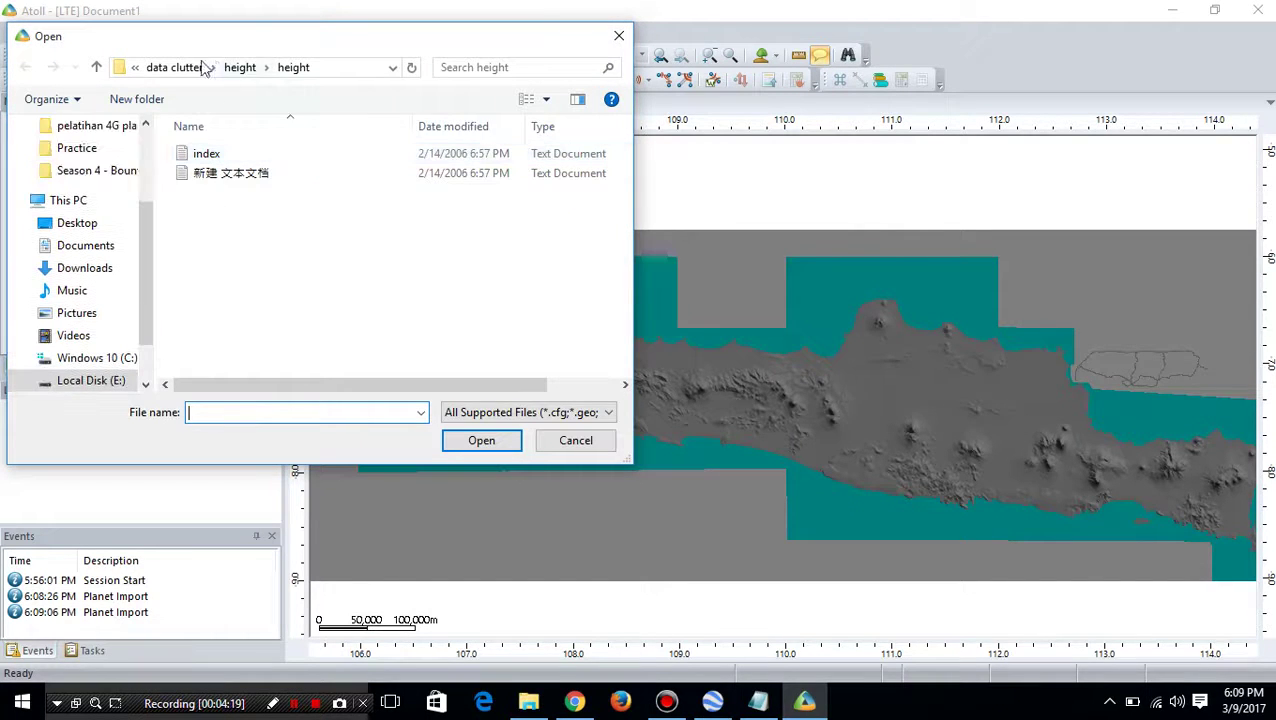
pyautogui.click(170, 72)
pyautogui.doubleClick(245, 190)
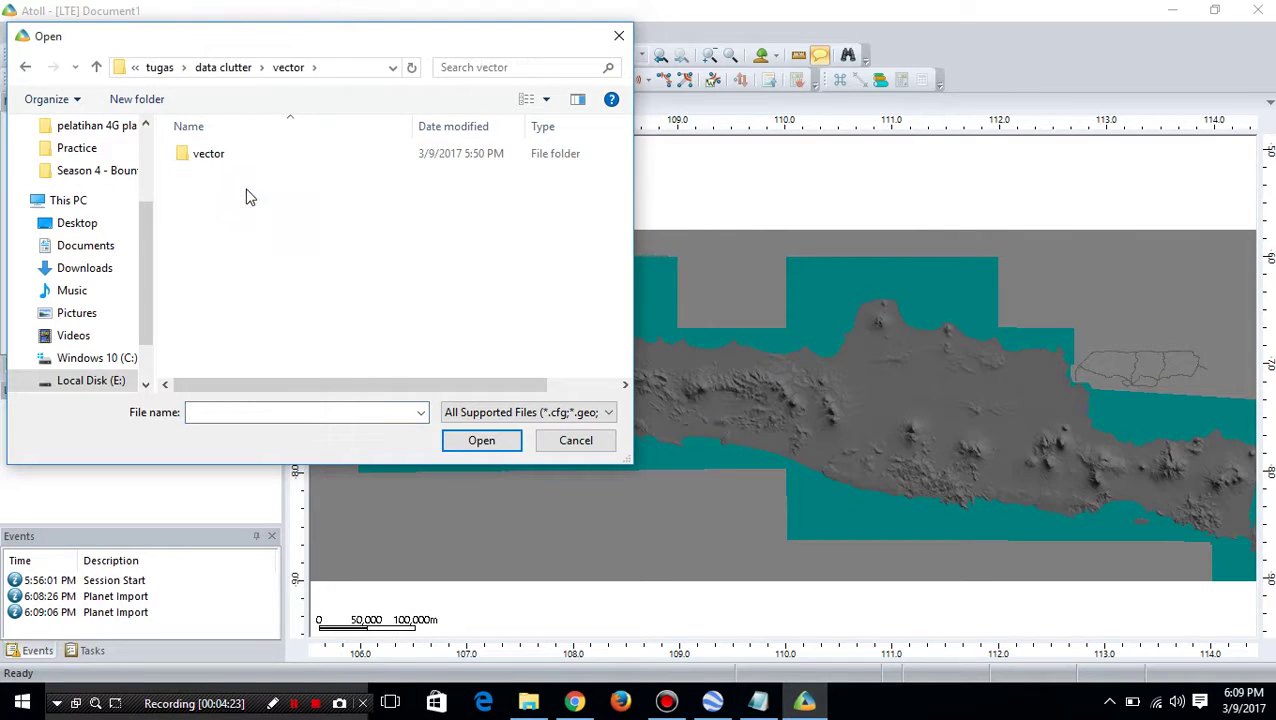
pyautogui.doubleClick(347, 157)
pyautogui.click(347, 157)
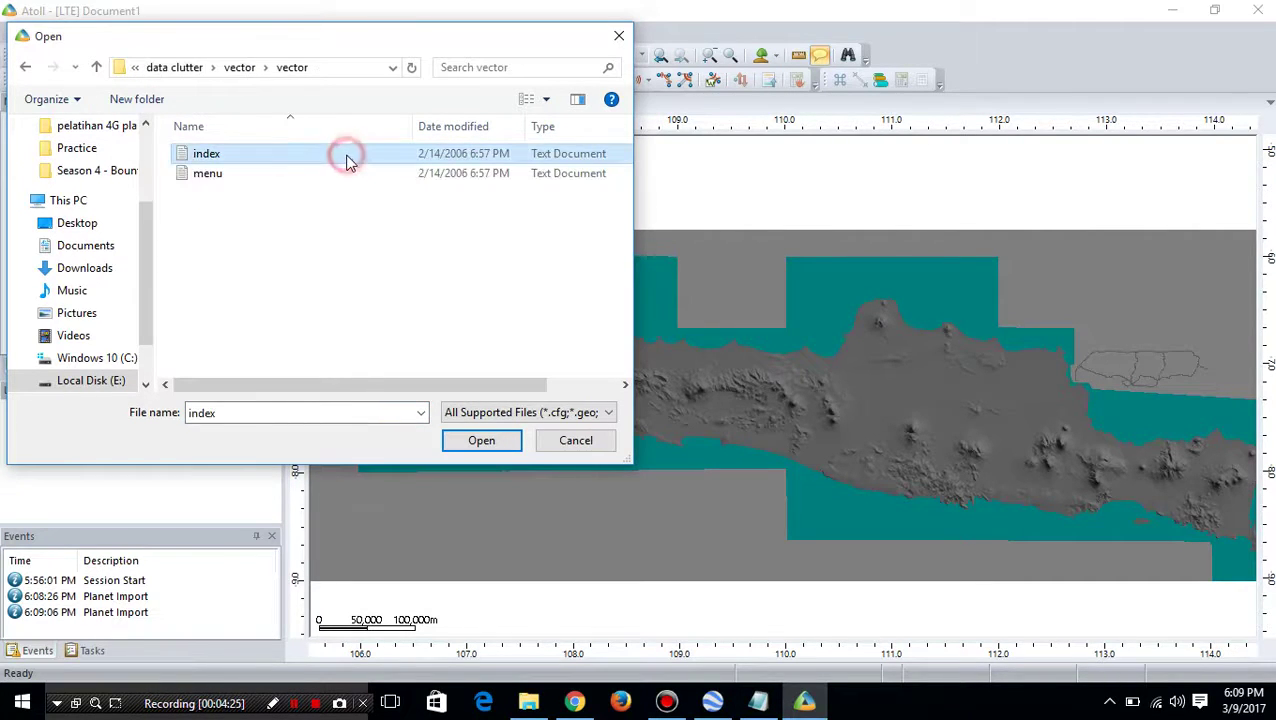
pyautogui.click(474, 440)
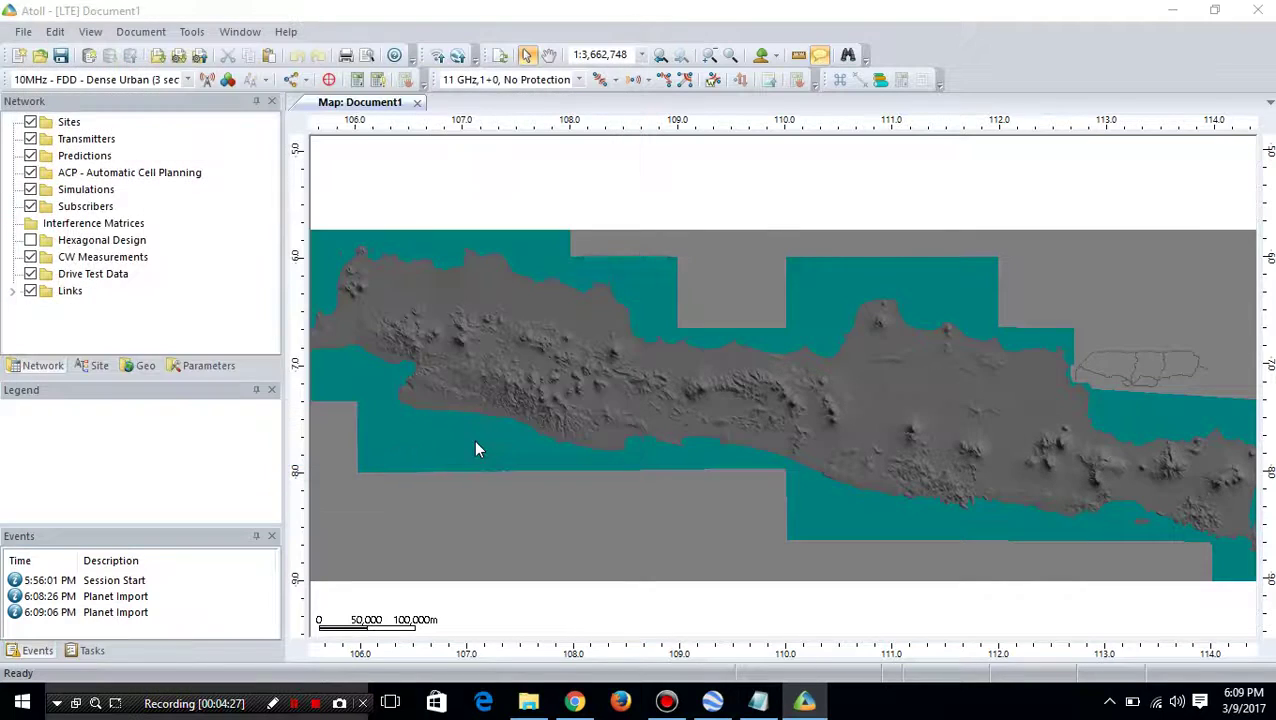
pyautogui.click(545, 340)
pyautogui.click(720, 267)
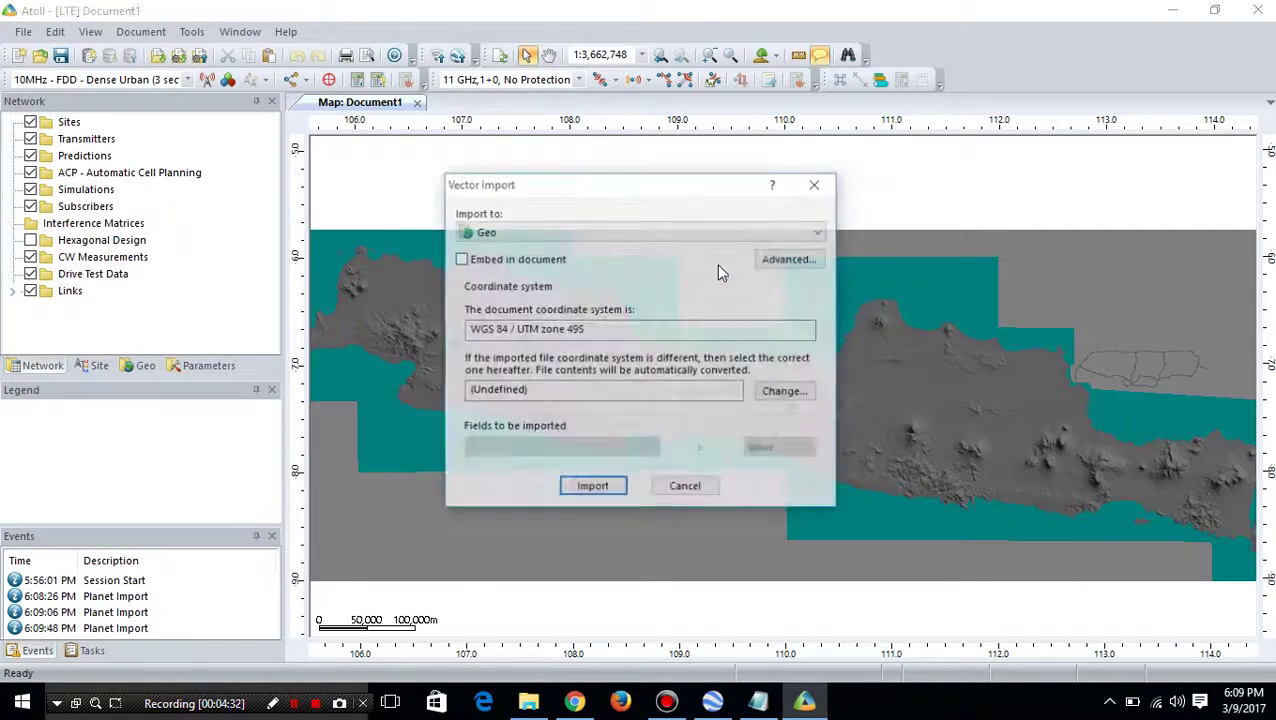
pyautogui.click(612, 492)
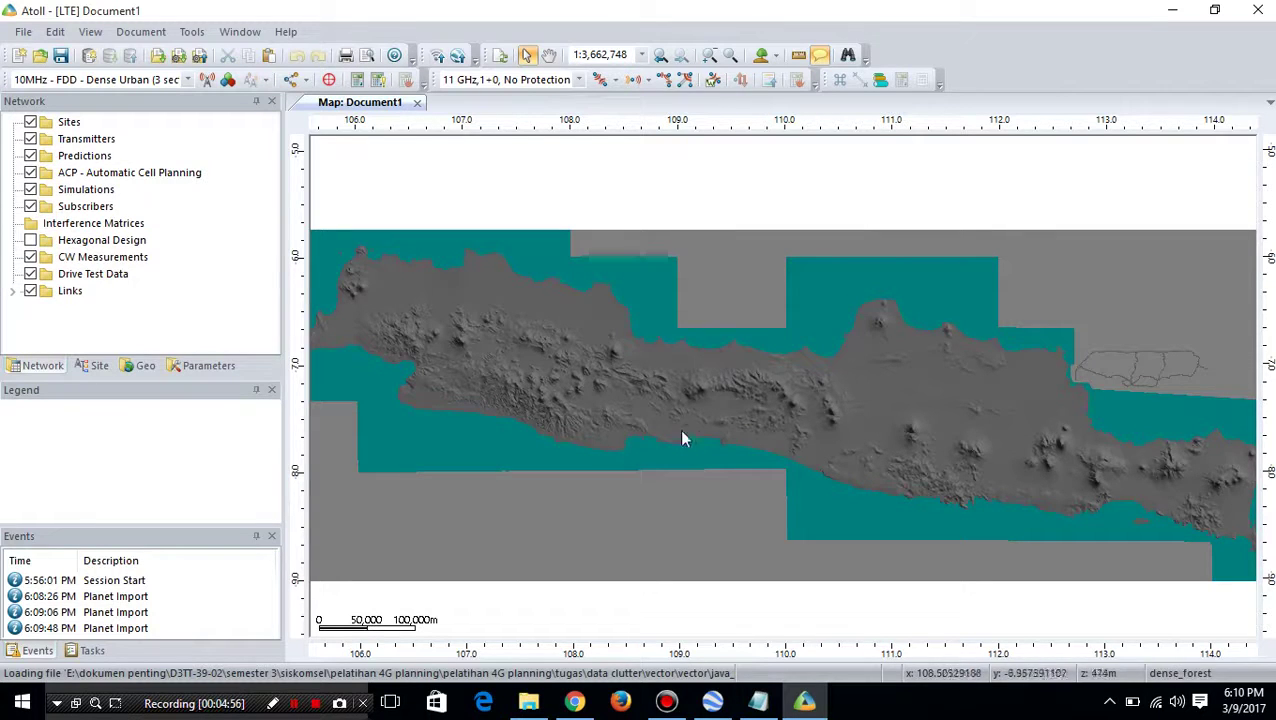
# Import the new_site text file from the tugas folder into the Sites table, using WGS 84 coordinates
pyautogui.click(66, 123)
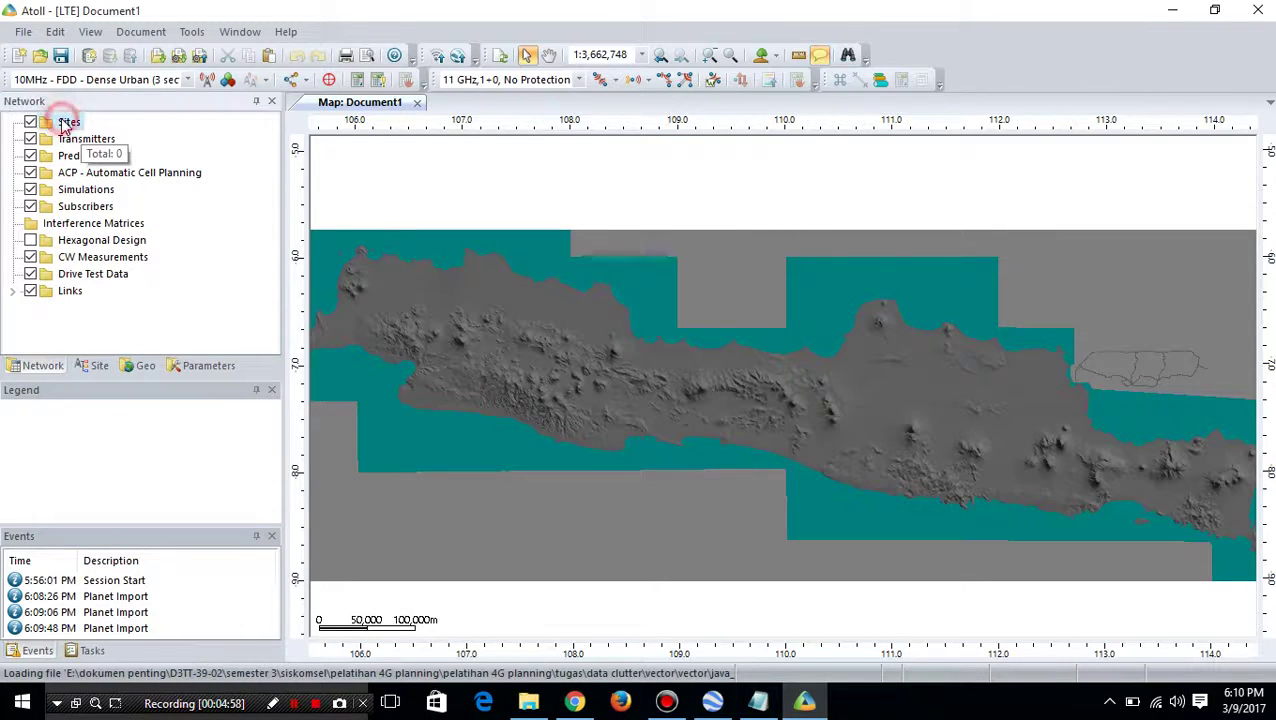
pyautogui.rightClick(66, 123)
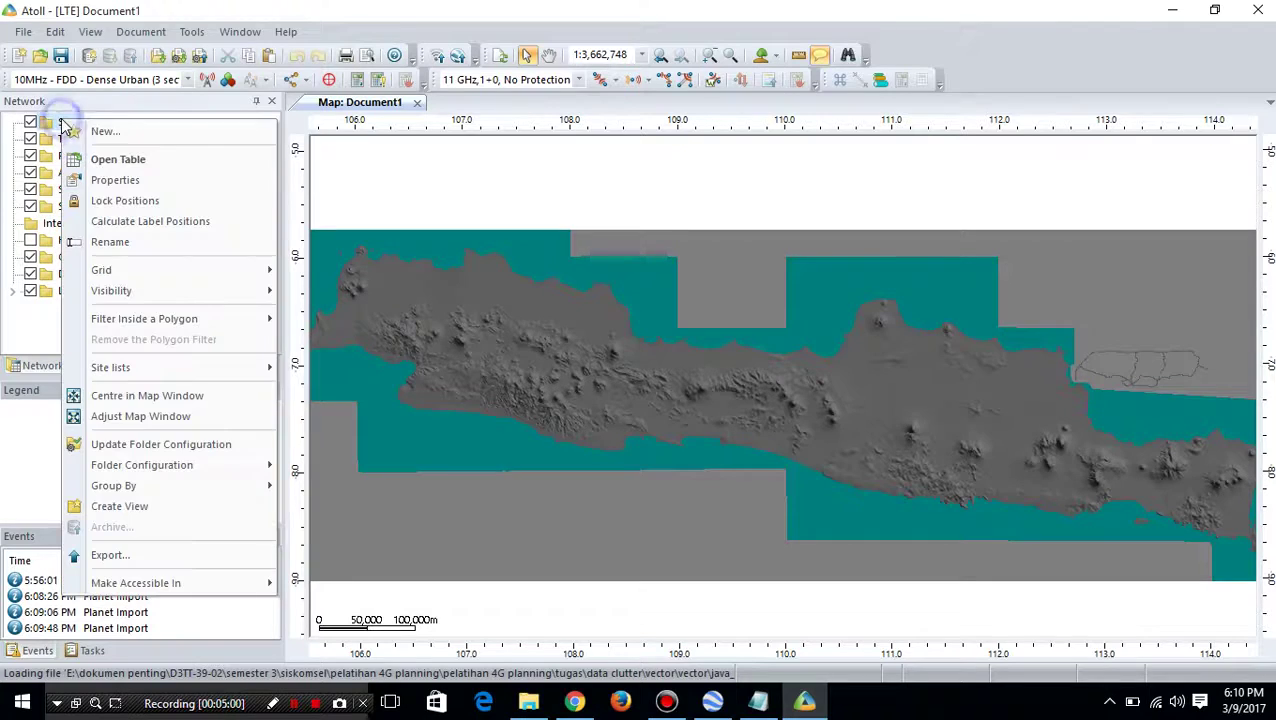
pyautogui.click(195, 163)
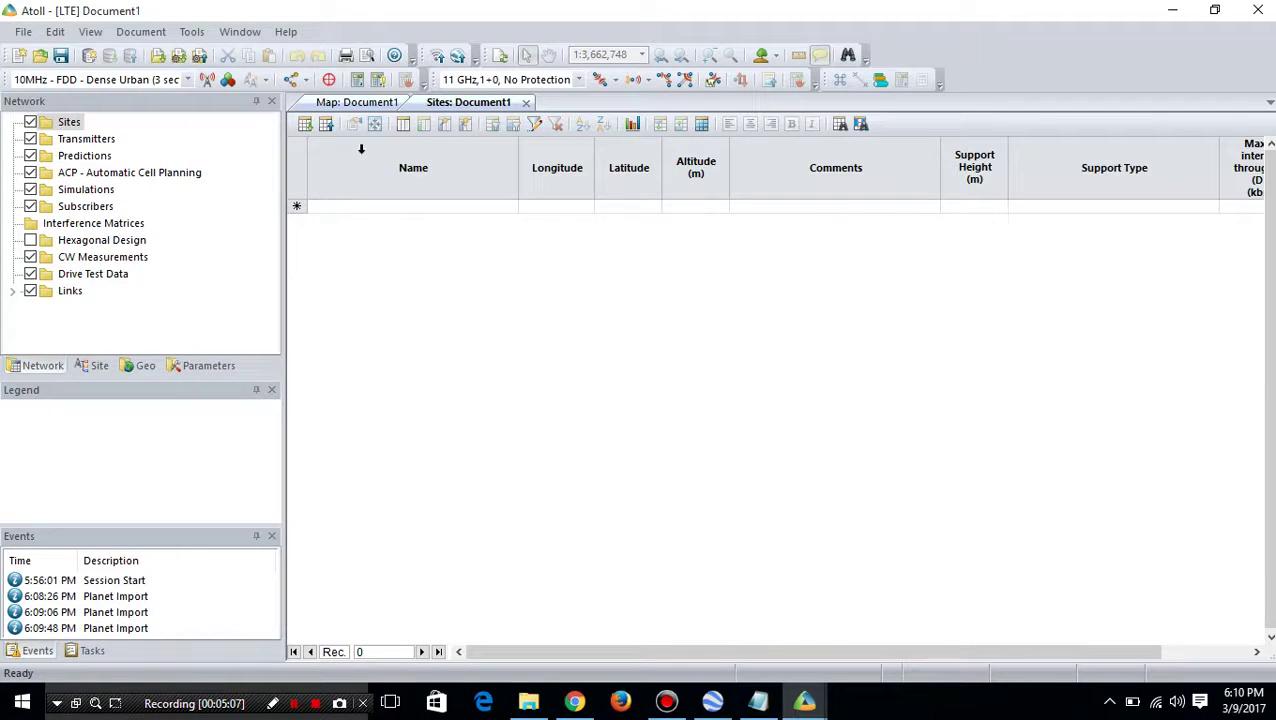
pyautogui.click(303, 122)
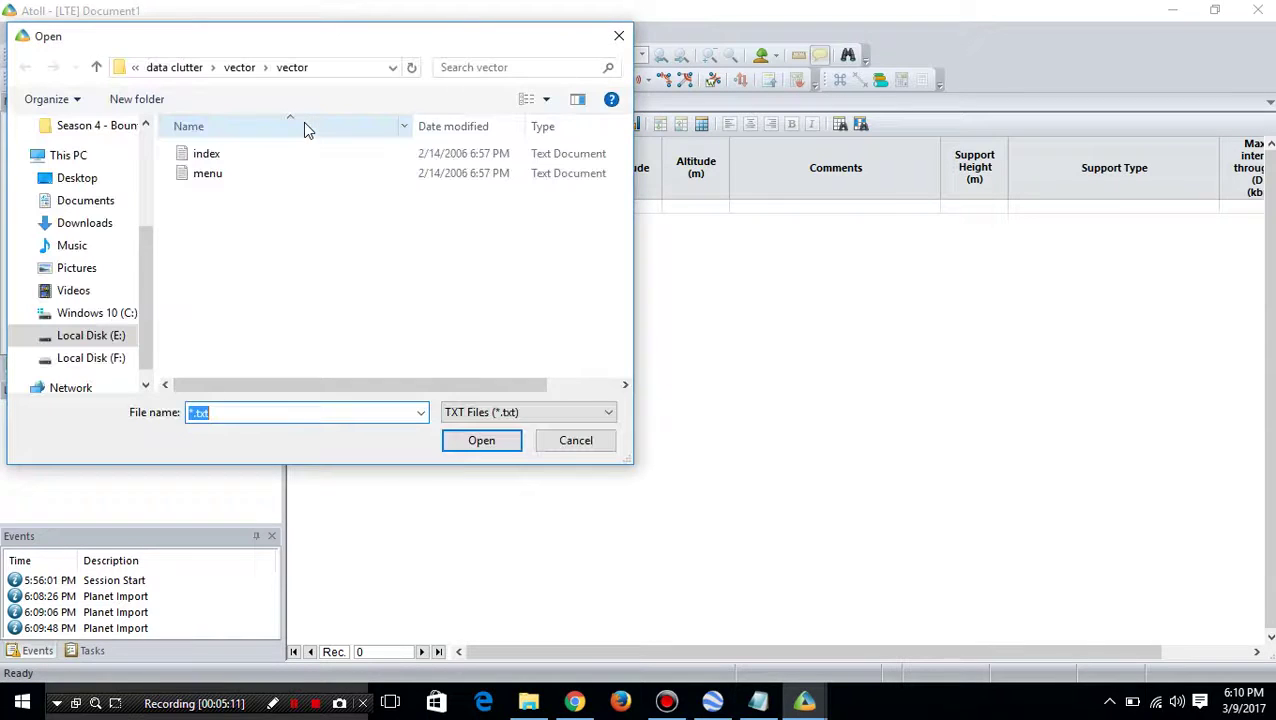
pyautogui.click(160, 68)
pyautogui.click(158, 67)
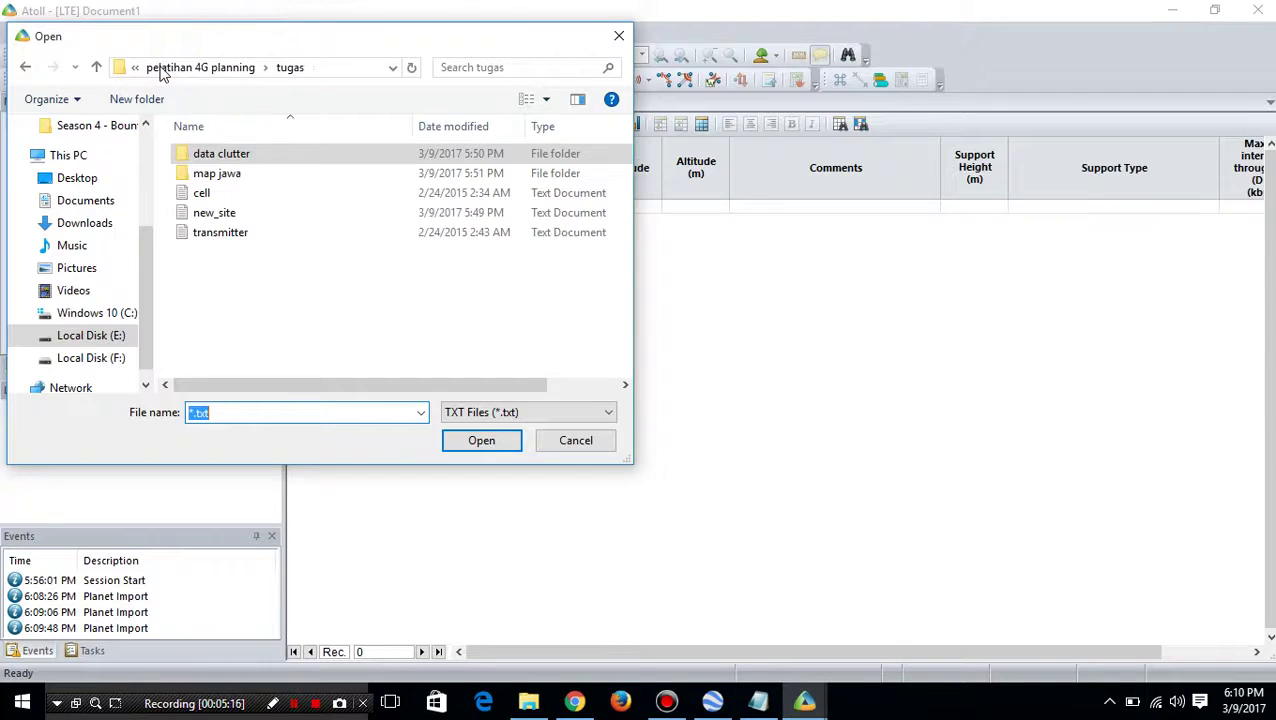
pyautogui.click(216, 213)
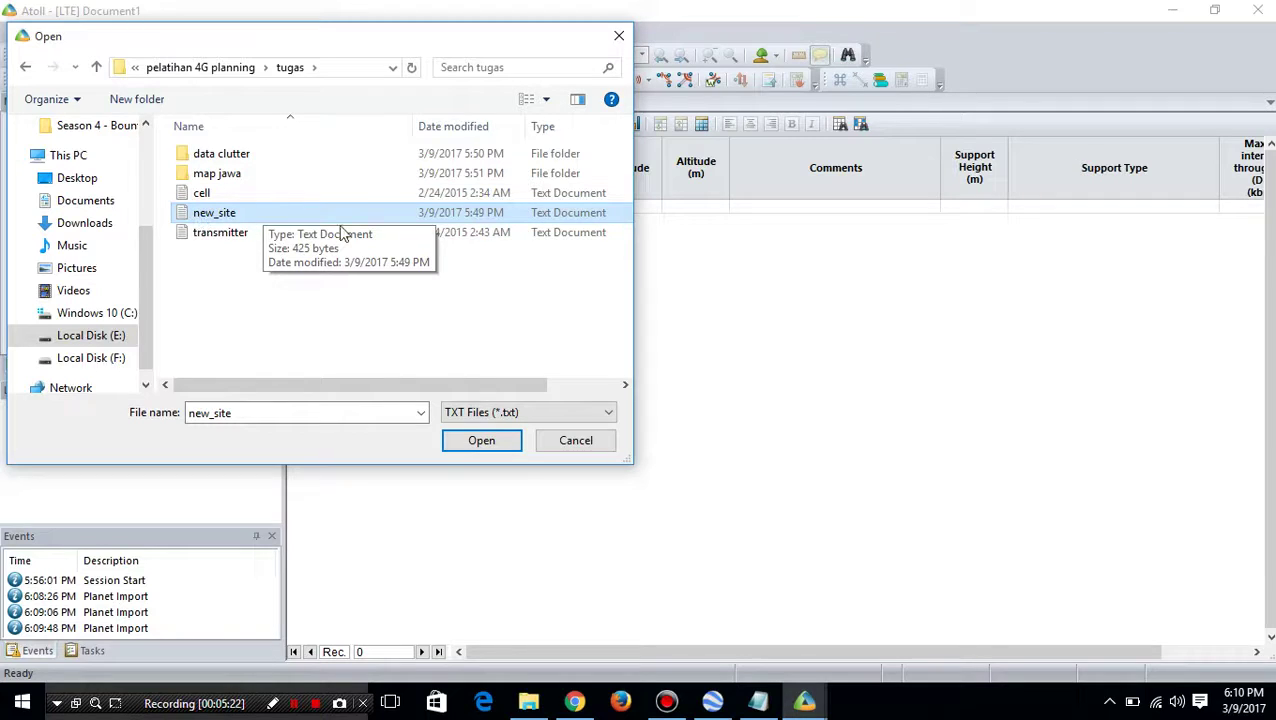
pyautogui.click(491, 446)
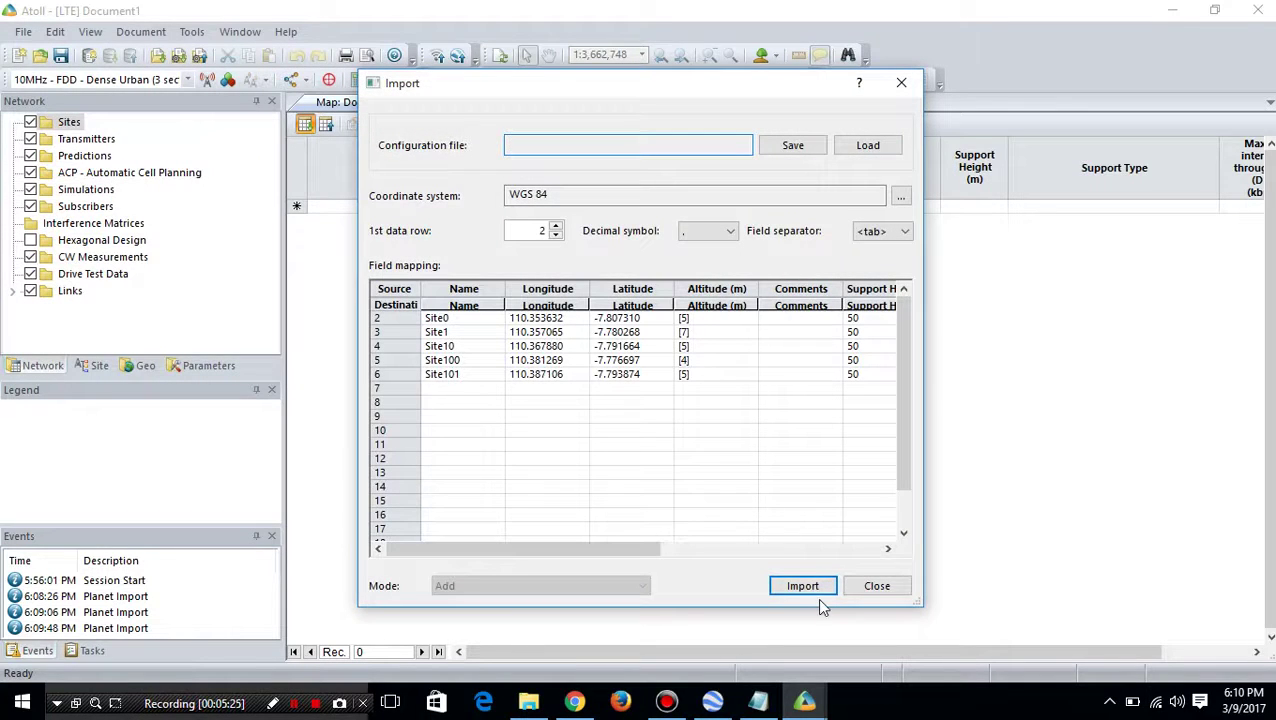
pyautogui.click(800, 586)
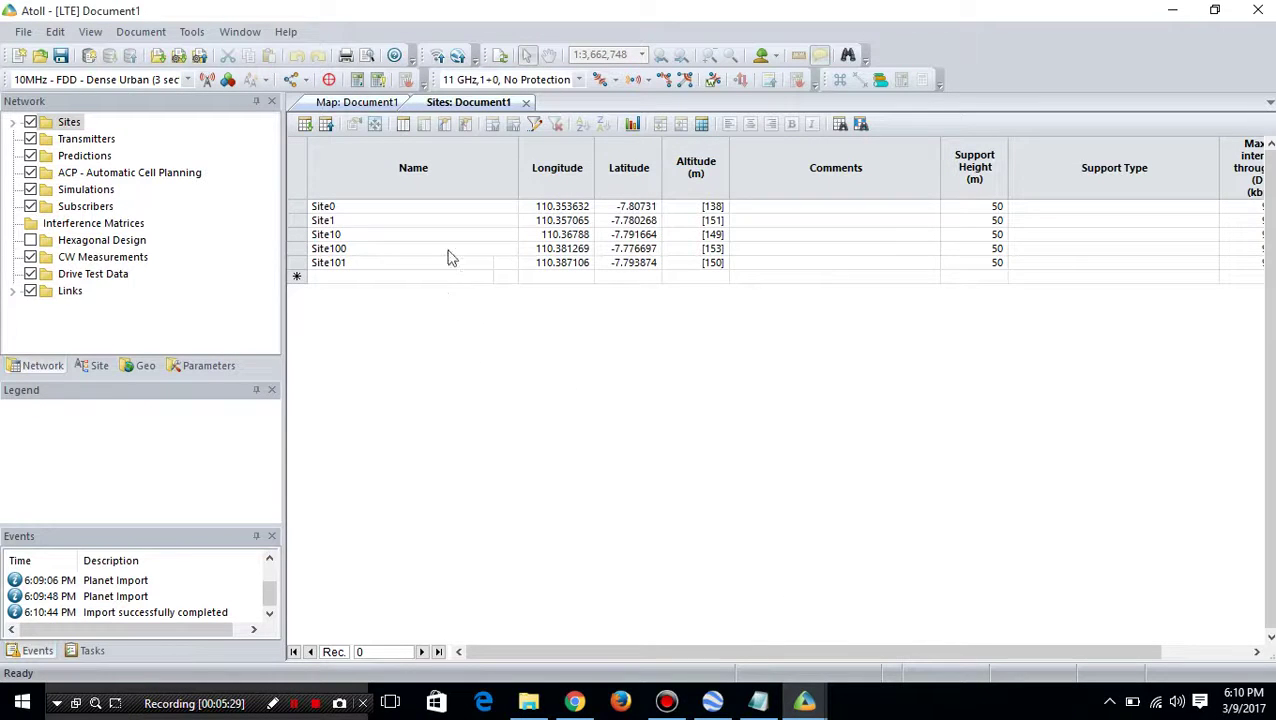
# Examine the locations of the imported sites on the map at a scale of 1:50,000
pyautogui.click(339, 103)
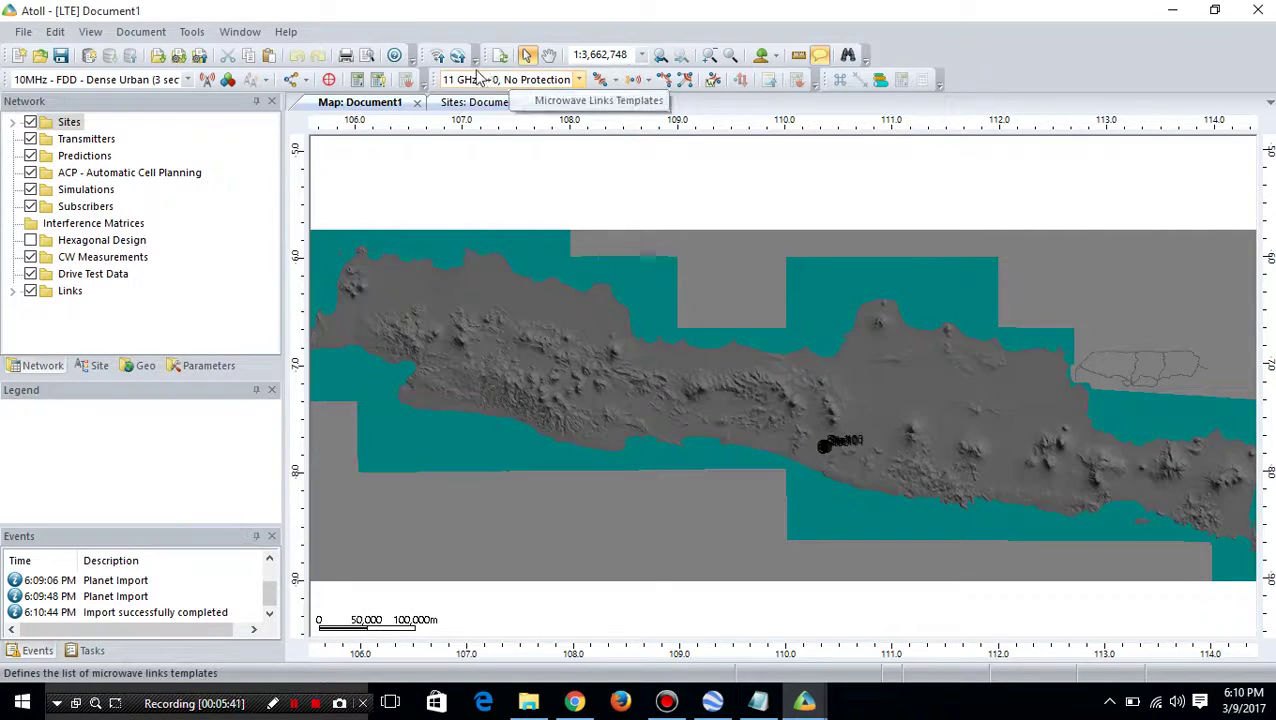
pyautogui.click(711, 58)
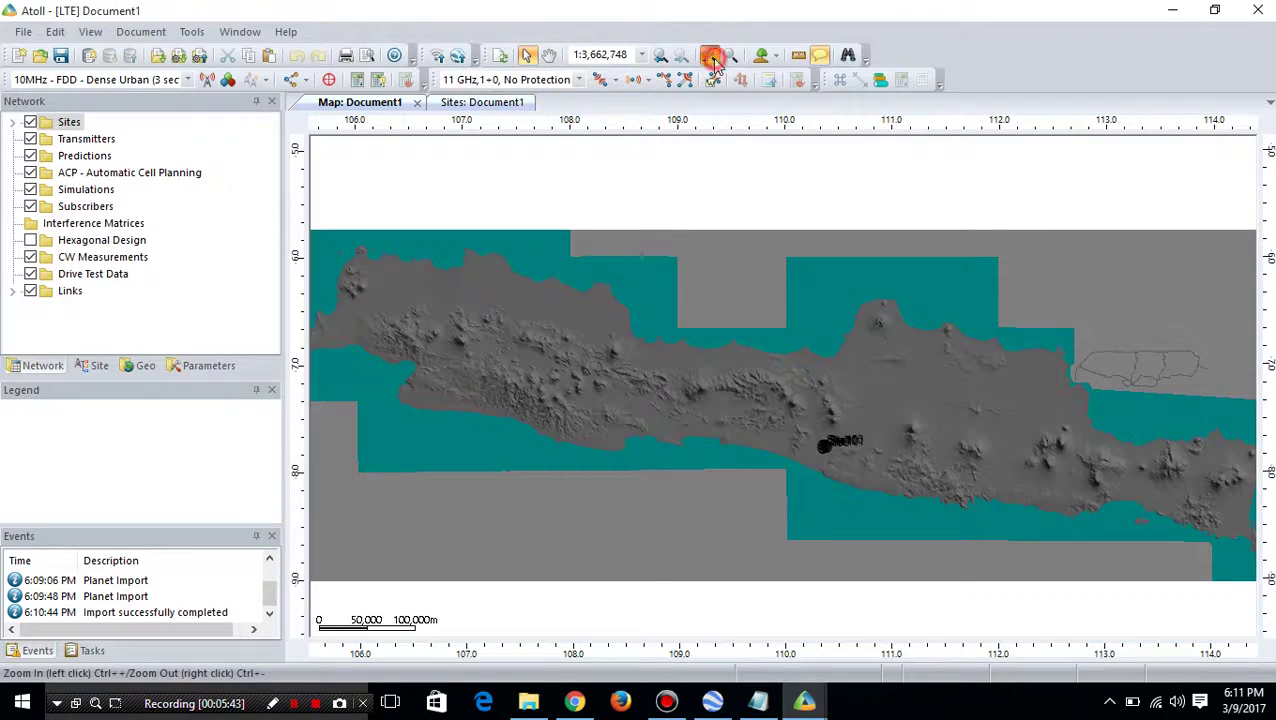
pyautogui.click(829, 452)
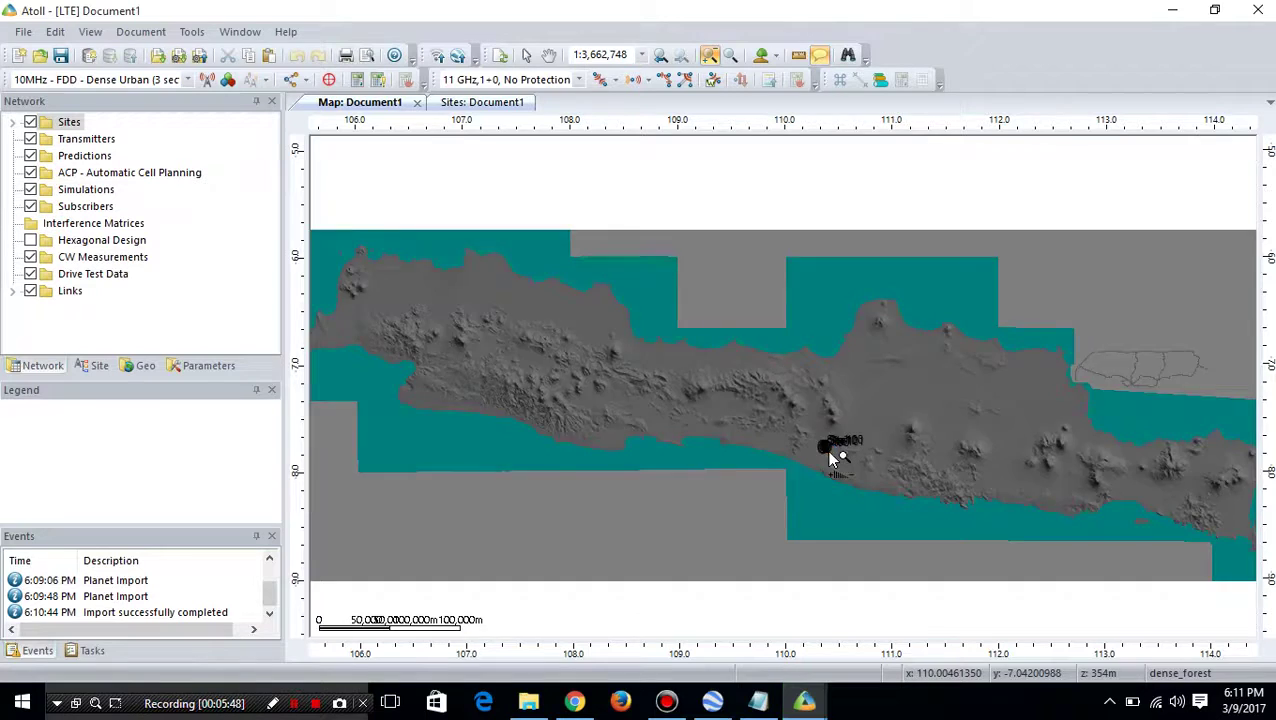
pyautogui.click(862, 518)
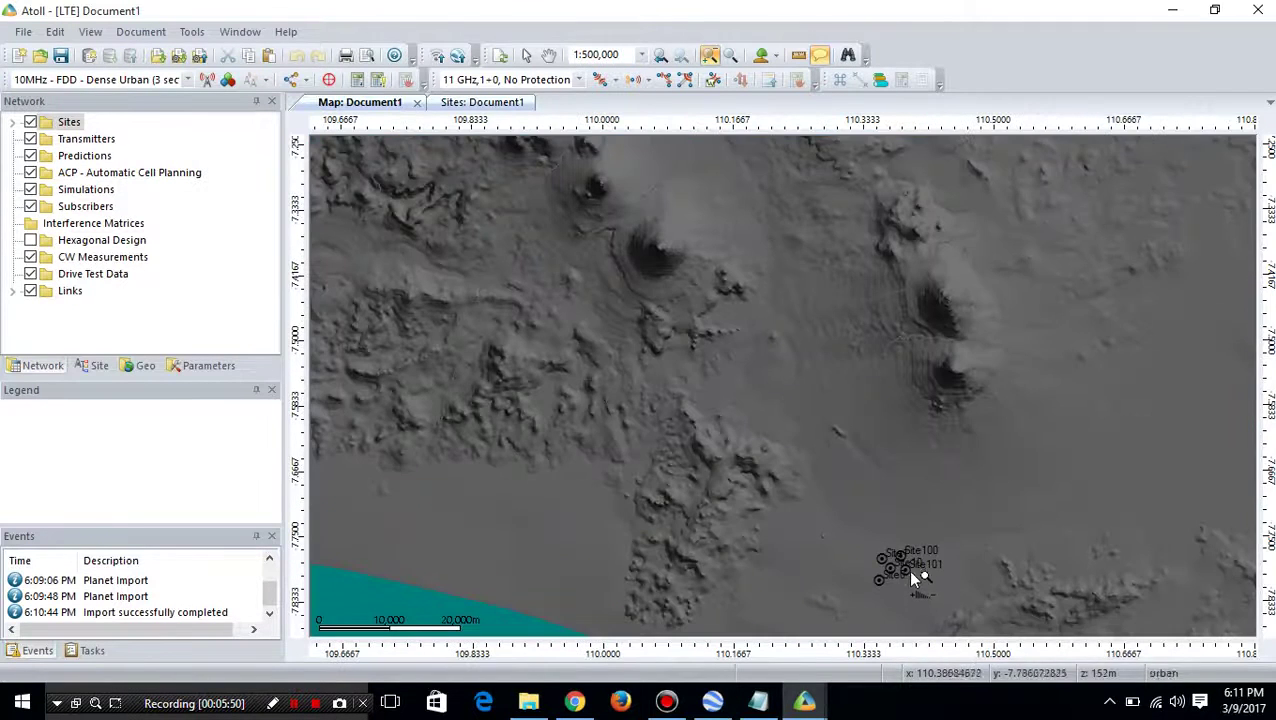
pyautogui.click(909, 578)
pyautogui.click(899, 585)
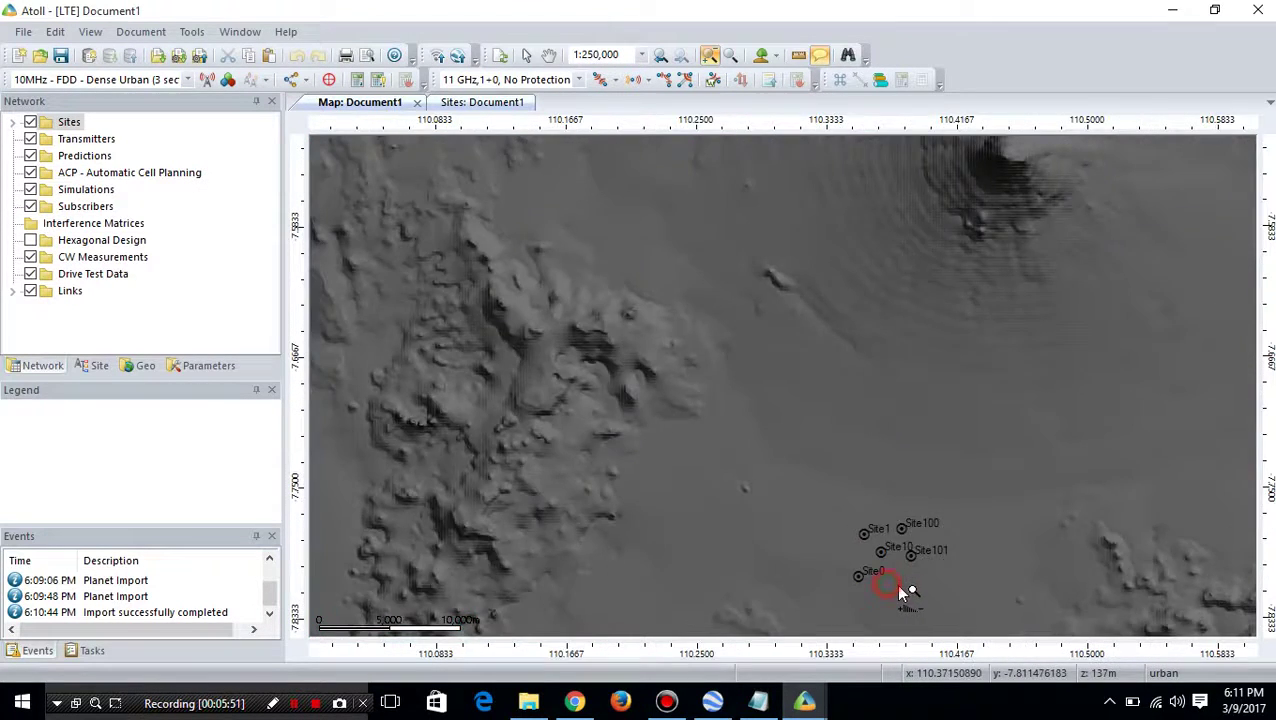
pyautogui.click(925, 587)
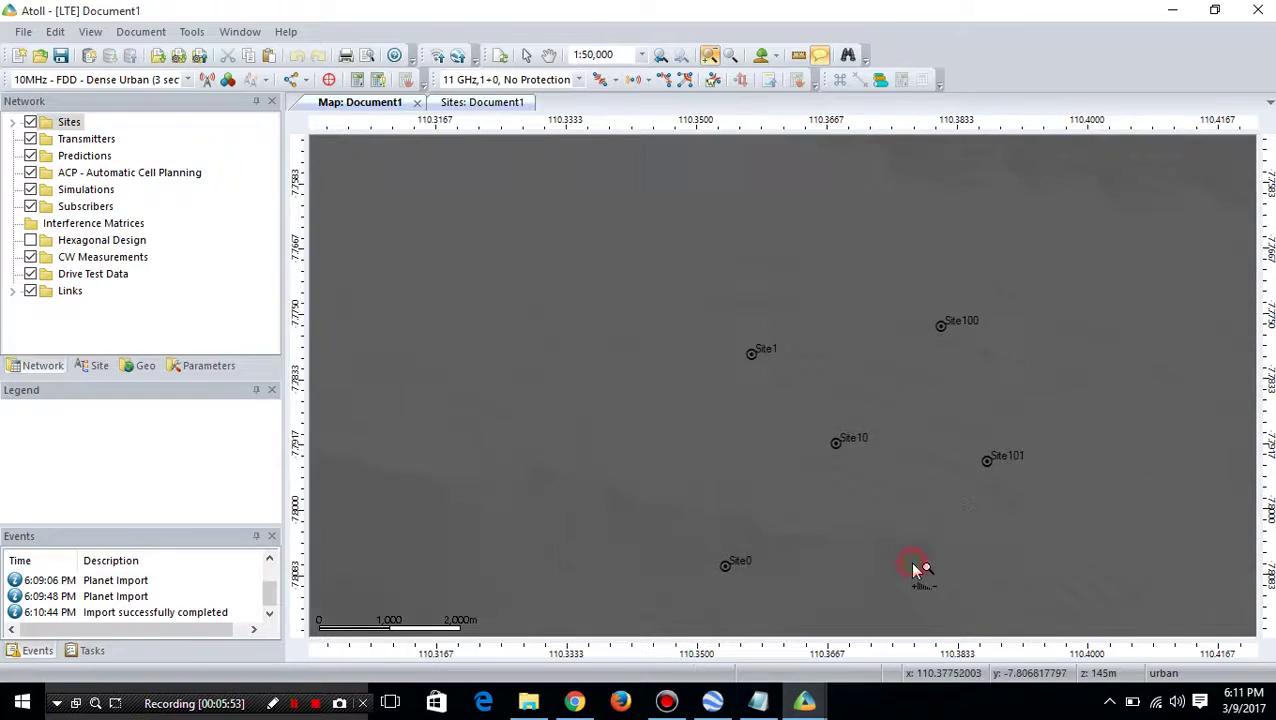
pyautogui.click(709, 55)
pyautogui.click(549, 55)
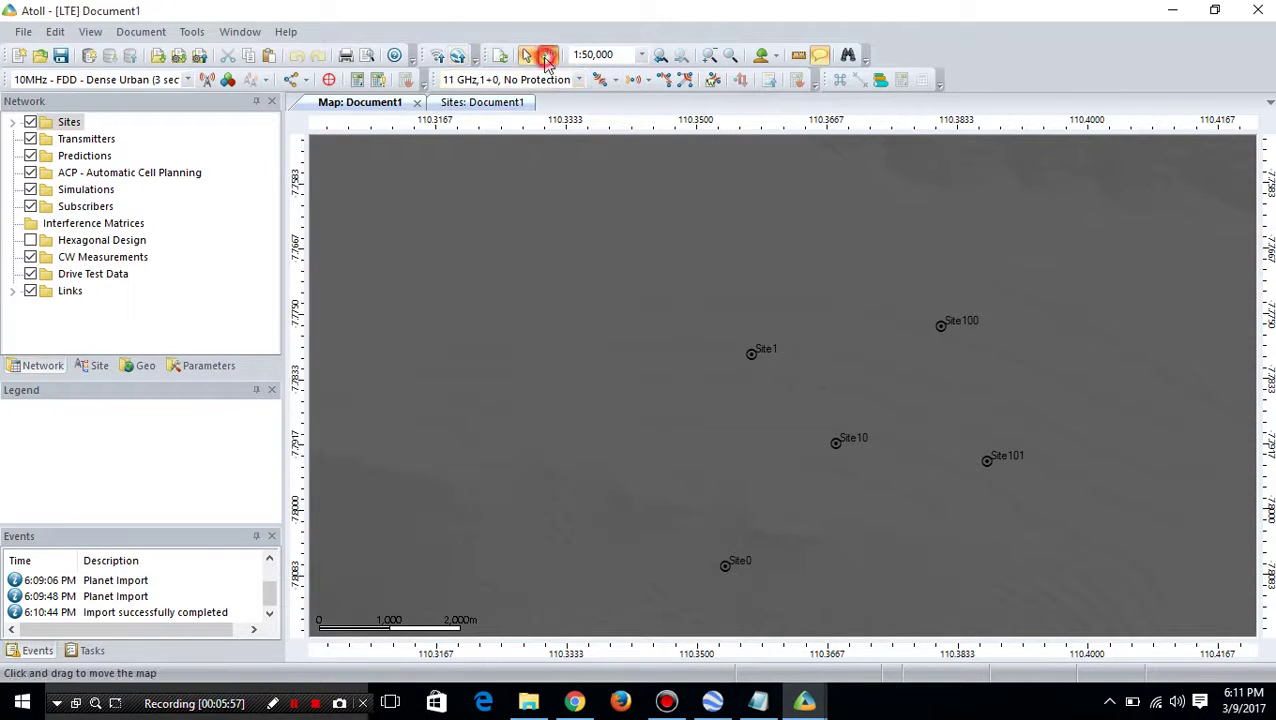
pyautogui.moveTo(871, 398); pyautogui.dragTo(757, 333)
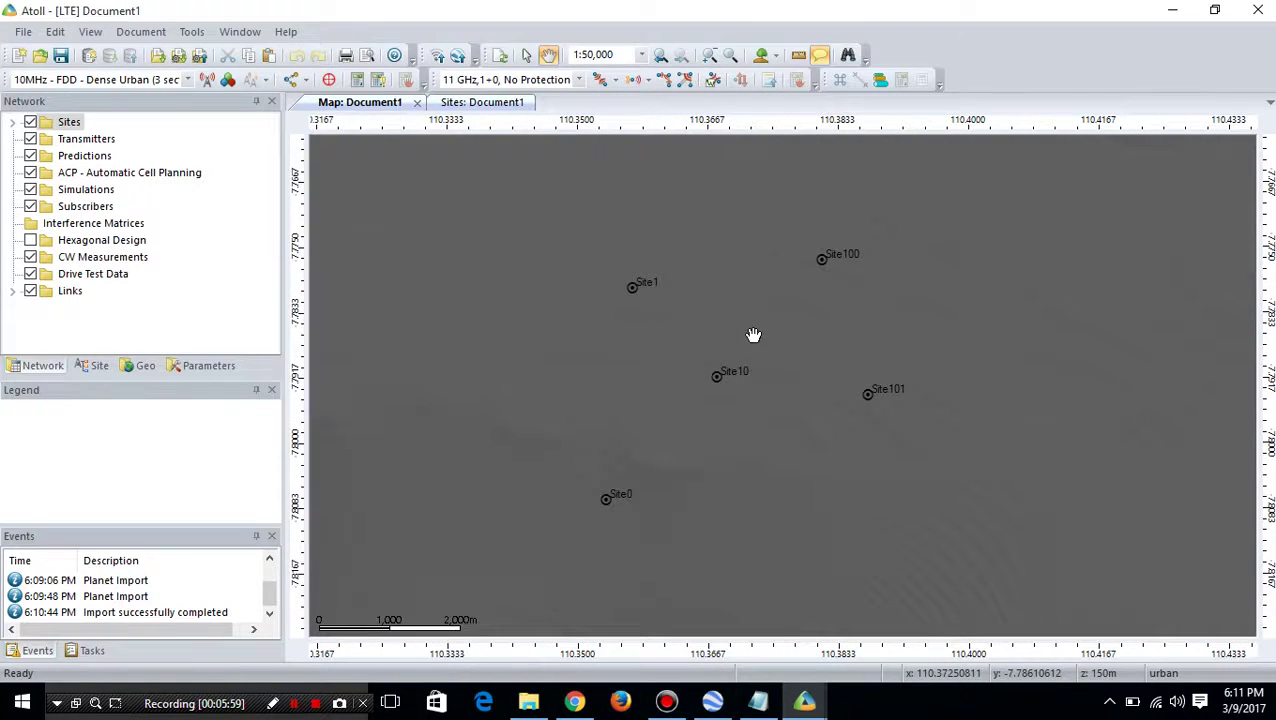
pyautogui.click(549, 55)
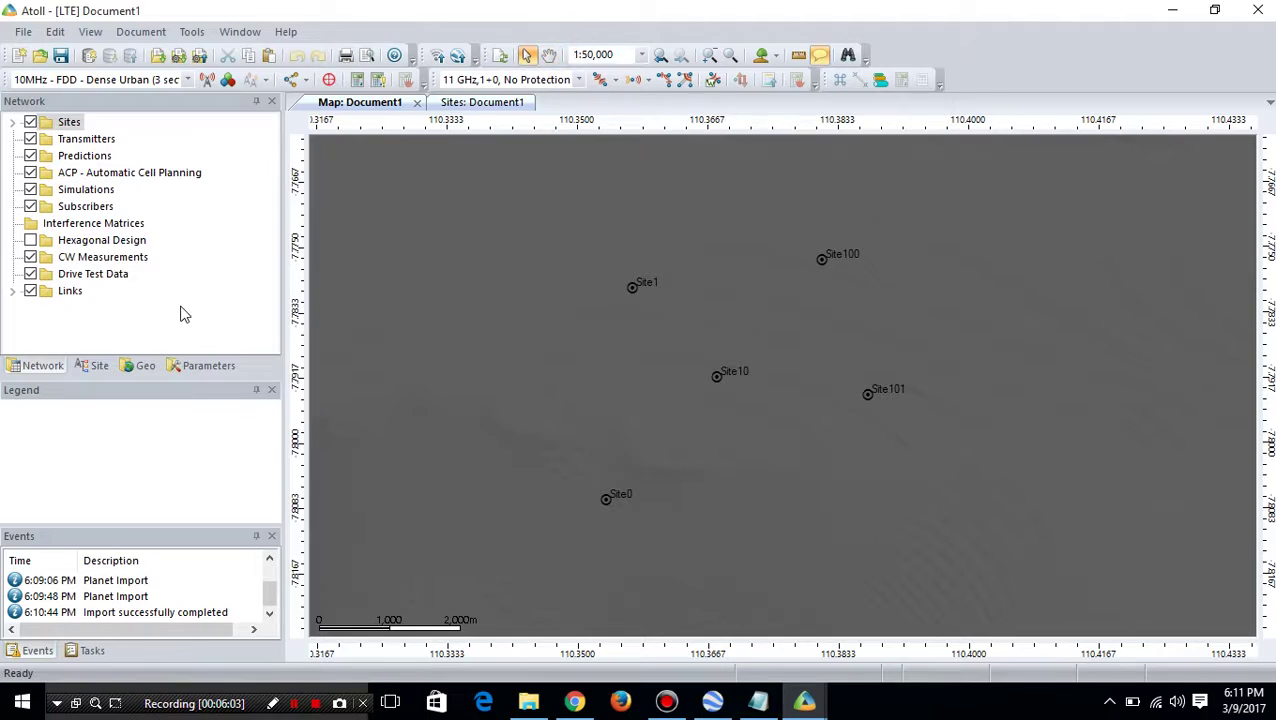
# Create a new antenna record in the Antennas folder of the radio network equipment parameters
pyautogui.click(205, 365)
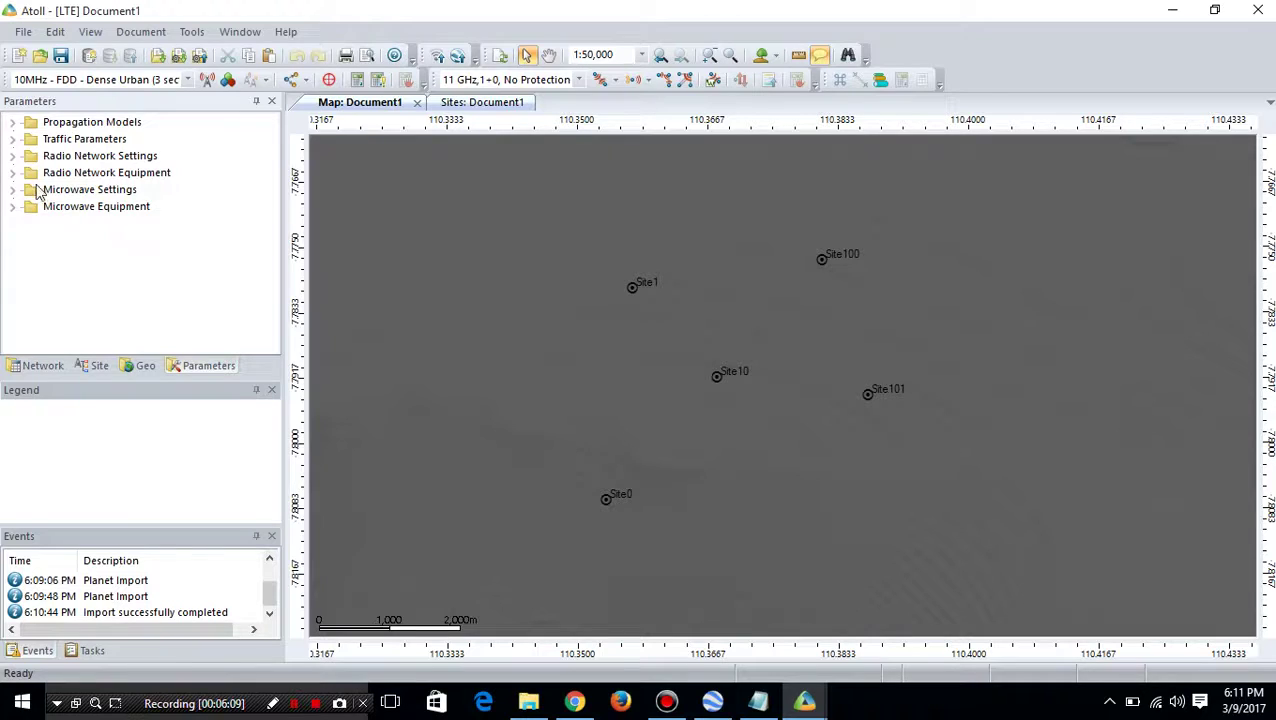
pyautogui.click(210, 366)
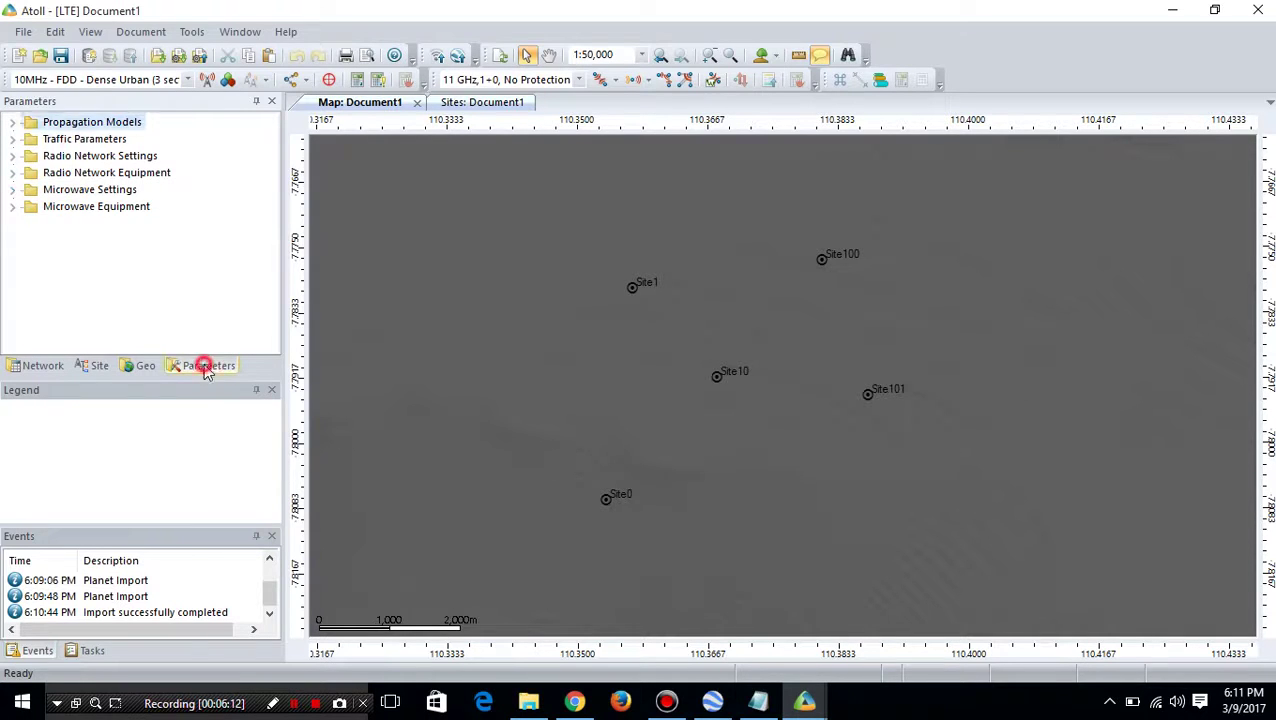
pyautogui.click(13, 173)
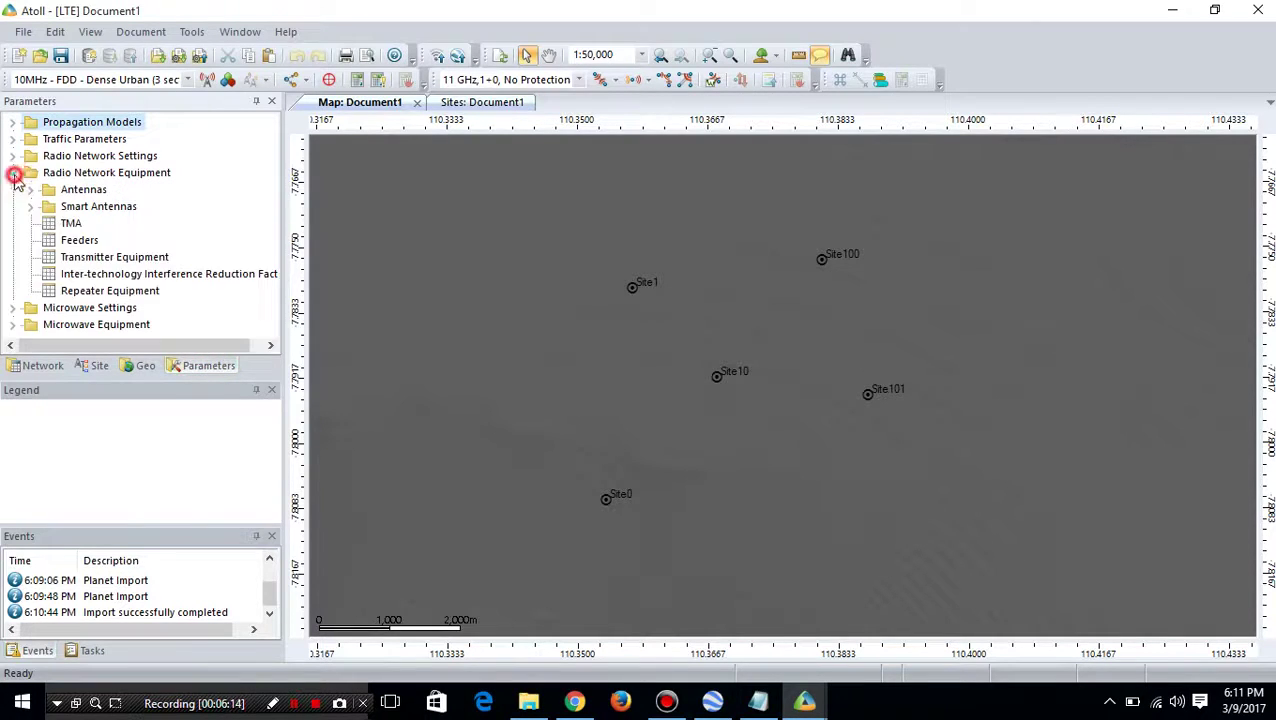
pyautogui.click(52, 192)
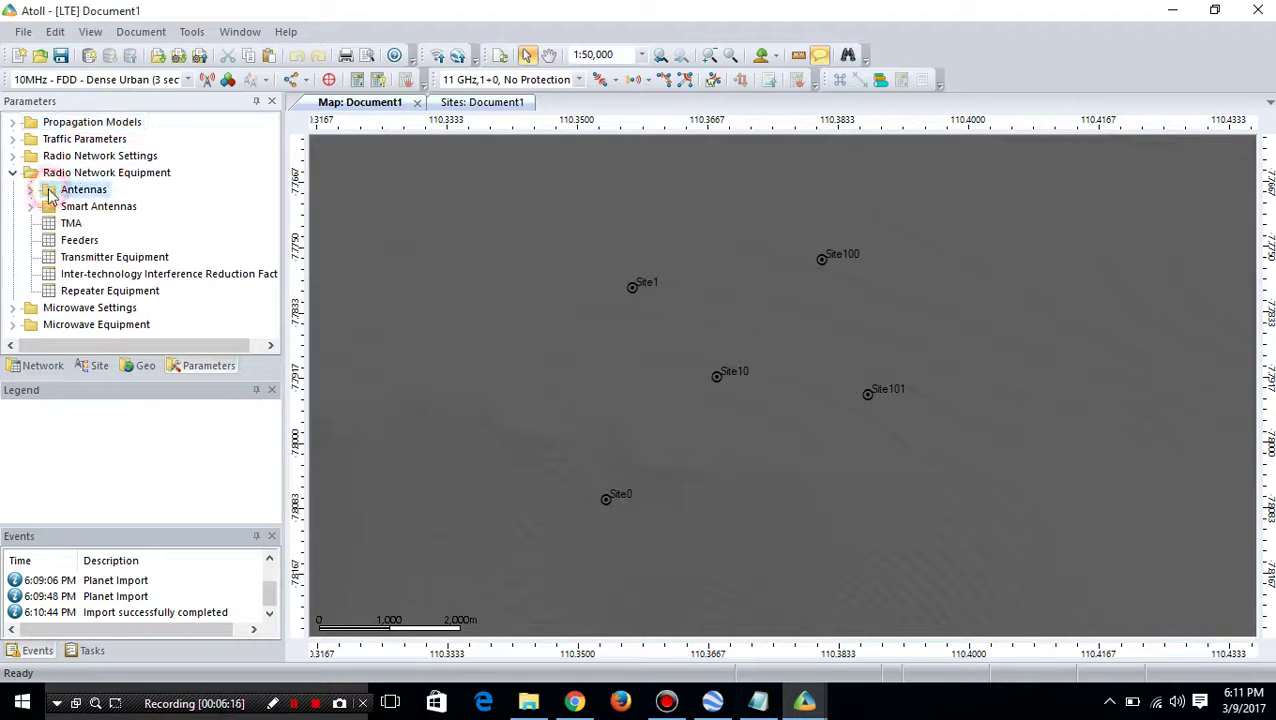
pyautogui.rightClick(52, 192)
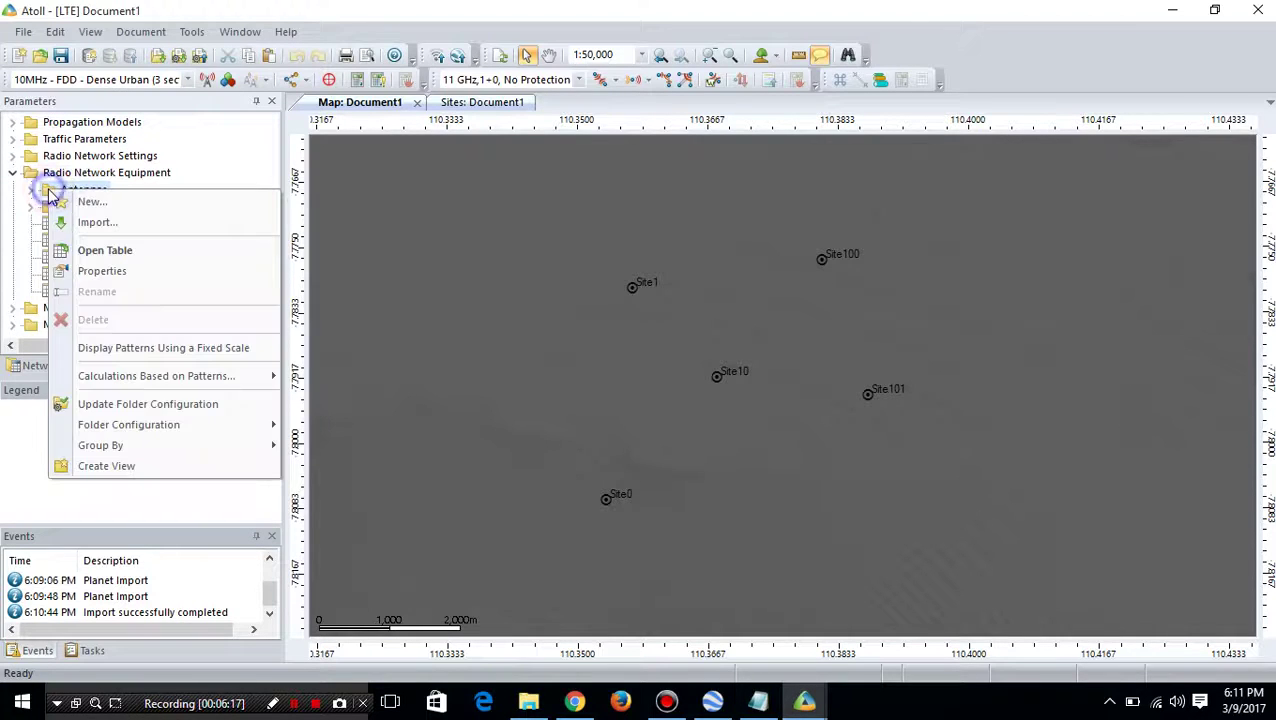
pyautogui.click(137, 203)
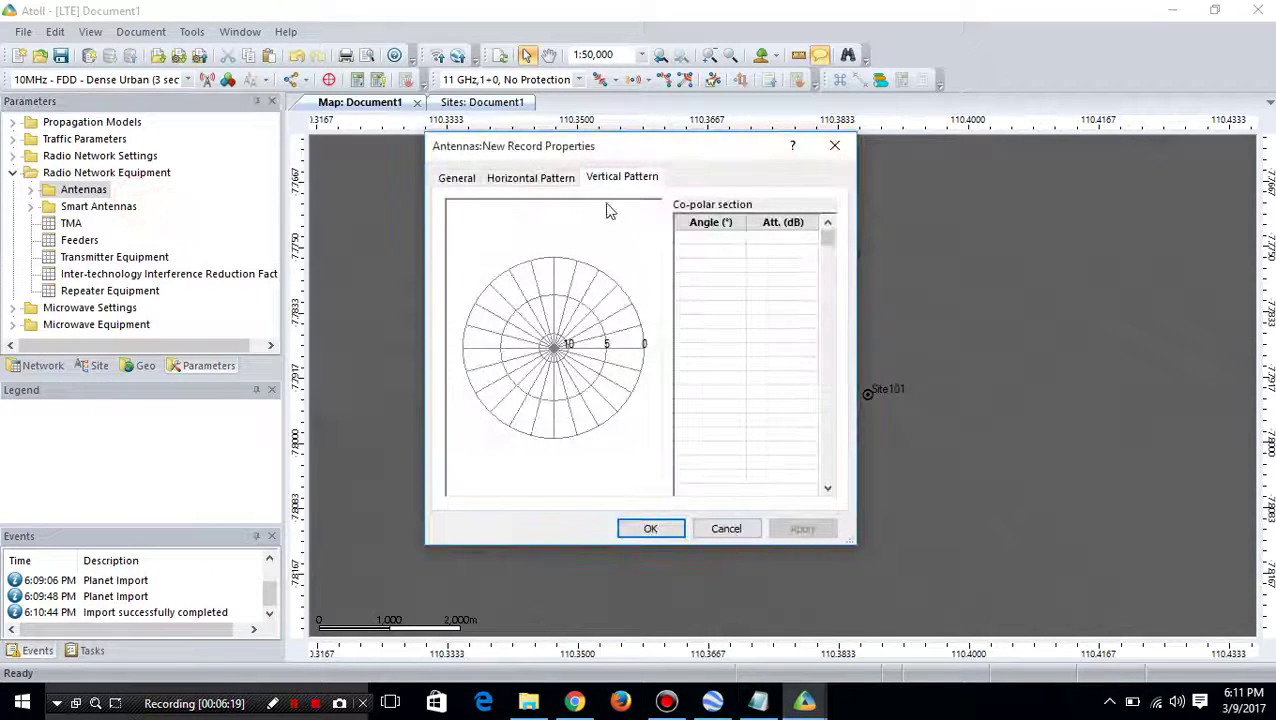
# Review the new antenna's general properties and its horizontal and vertical pattern tables
pyautogui.click(458, 179)
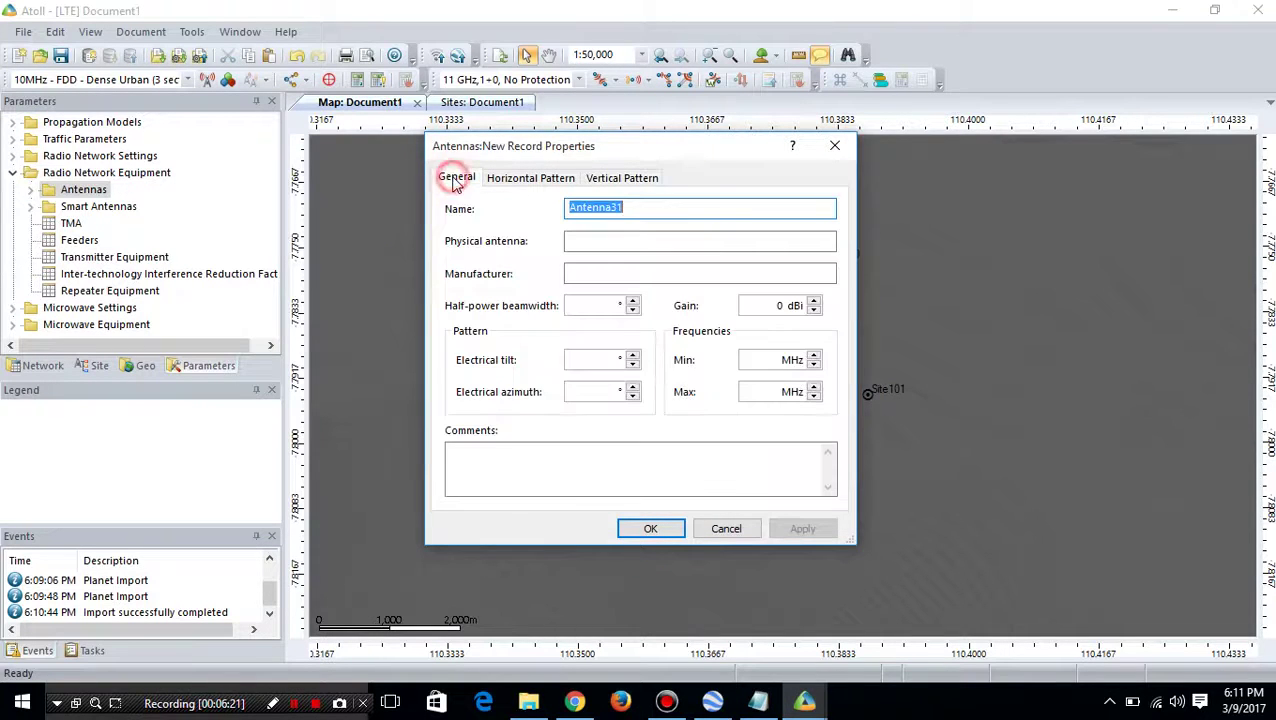
pyautogui.click(531, 178)
pyautogui.click(609, 180)
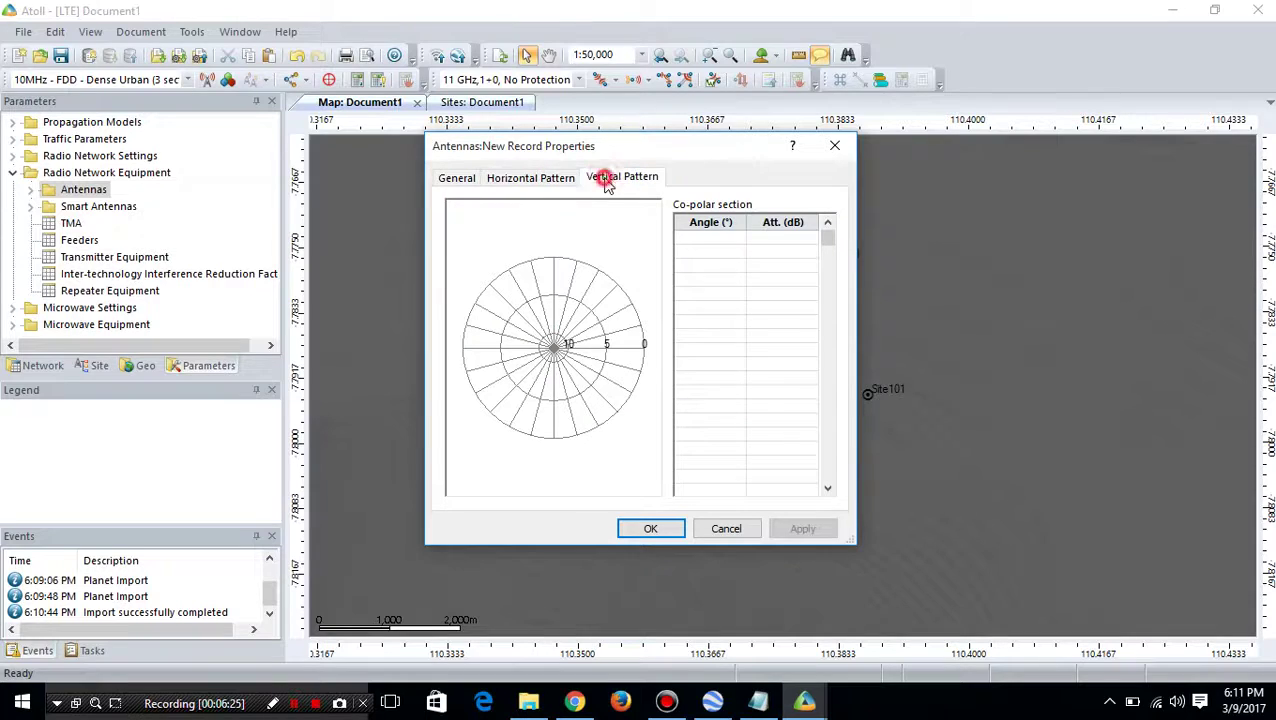
pyautogui.click(457, 180)
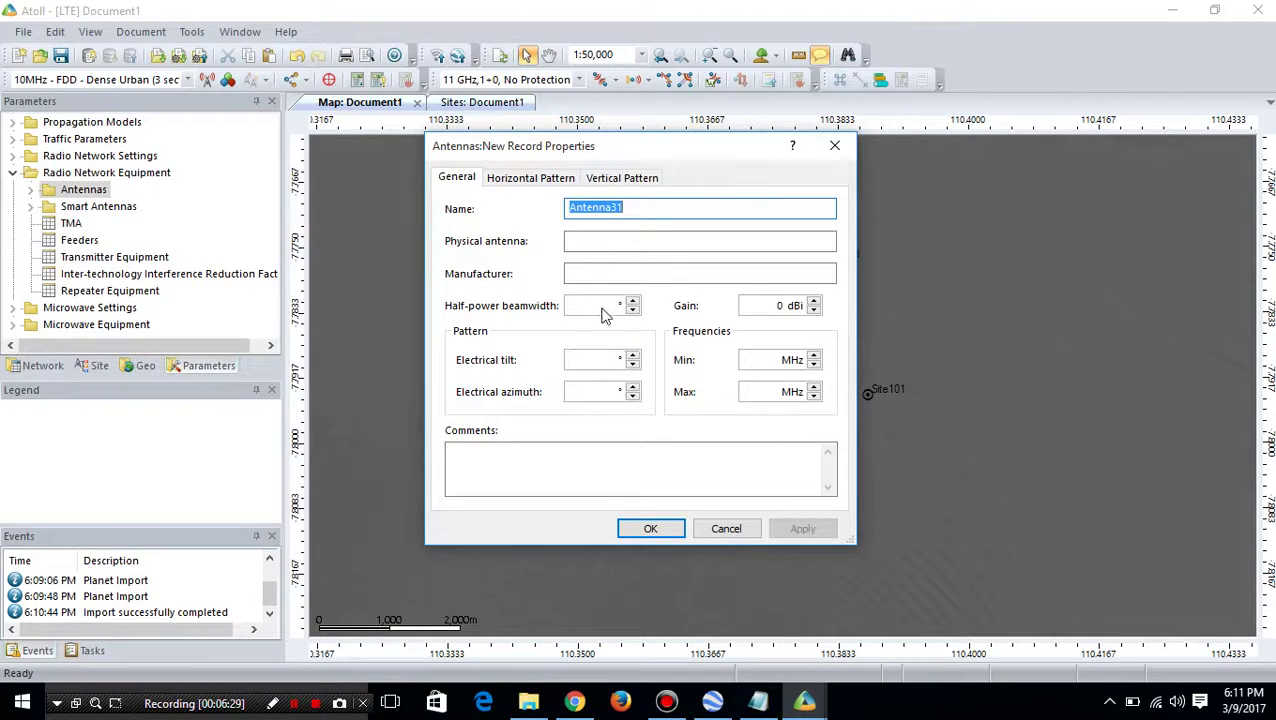
pyautogui.click(524, 178)
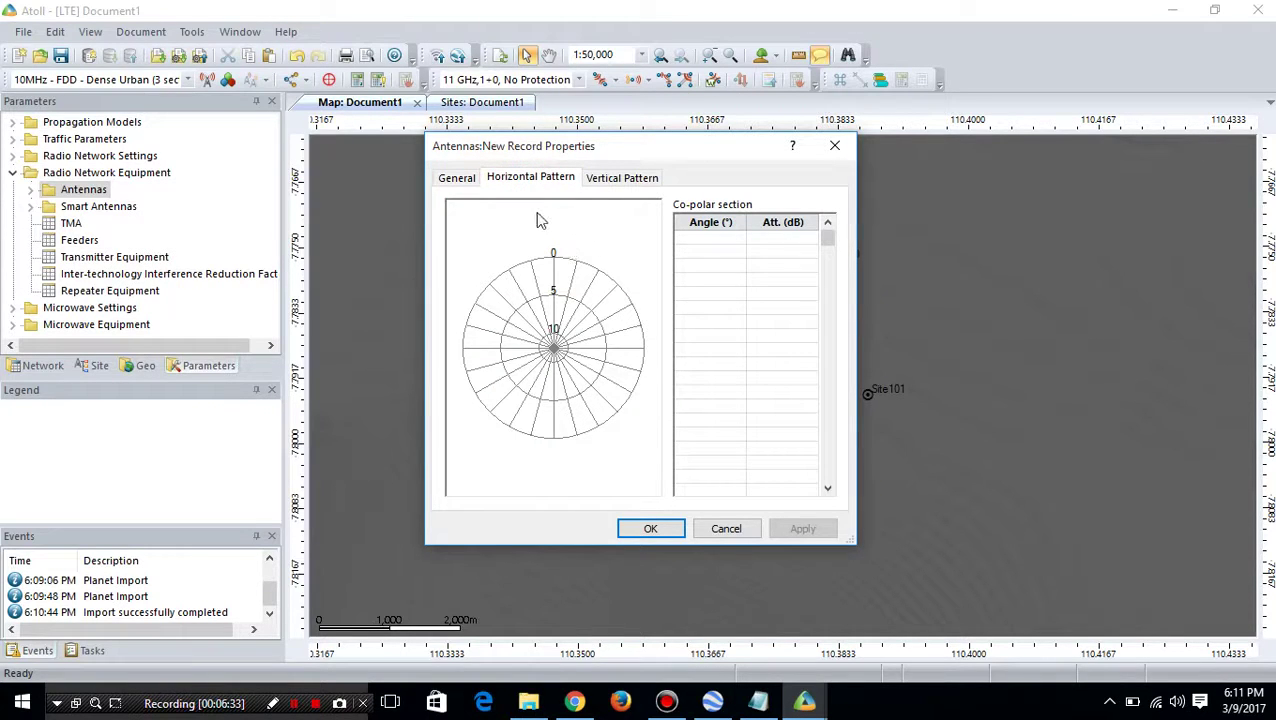
pyautogui.click(617, 178)
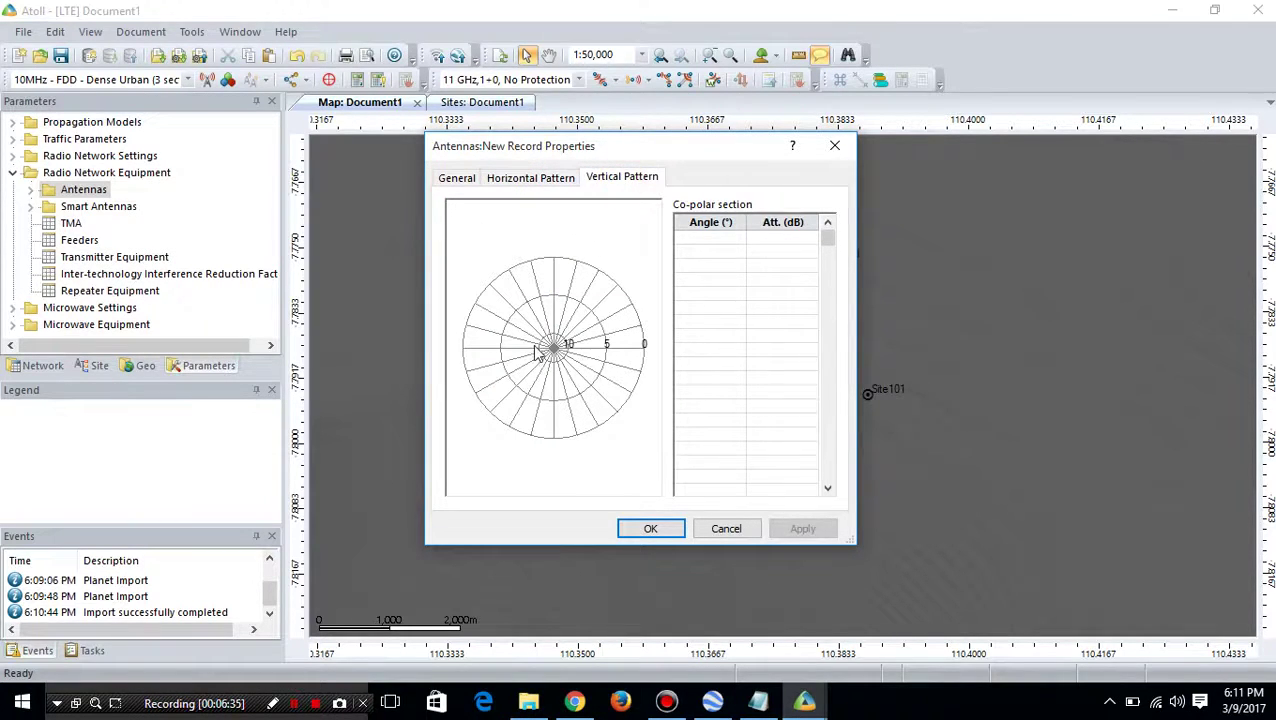
# Switch to File Explorer and browse drive E to the D3TT-39-02 folder inside dokumen penting
pyautogui.click(455, 185)
pyautogui.click(524, 706)
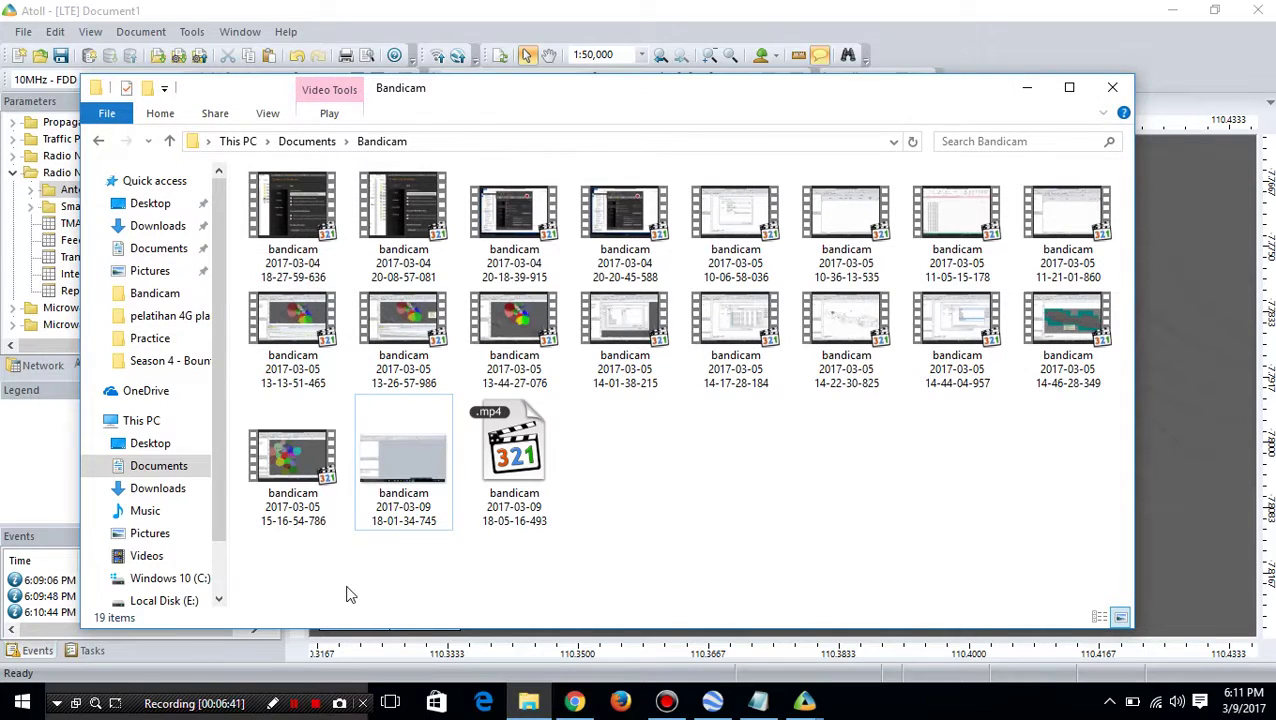
pyautogui.click(528, 703)
pyautogui.click(528, 703)
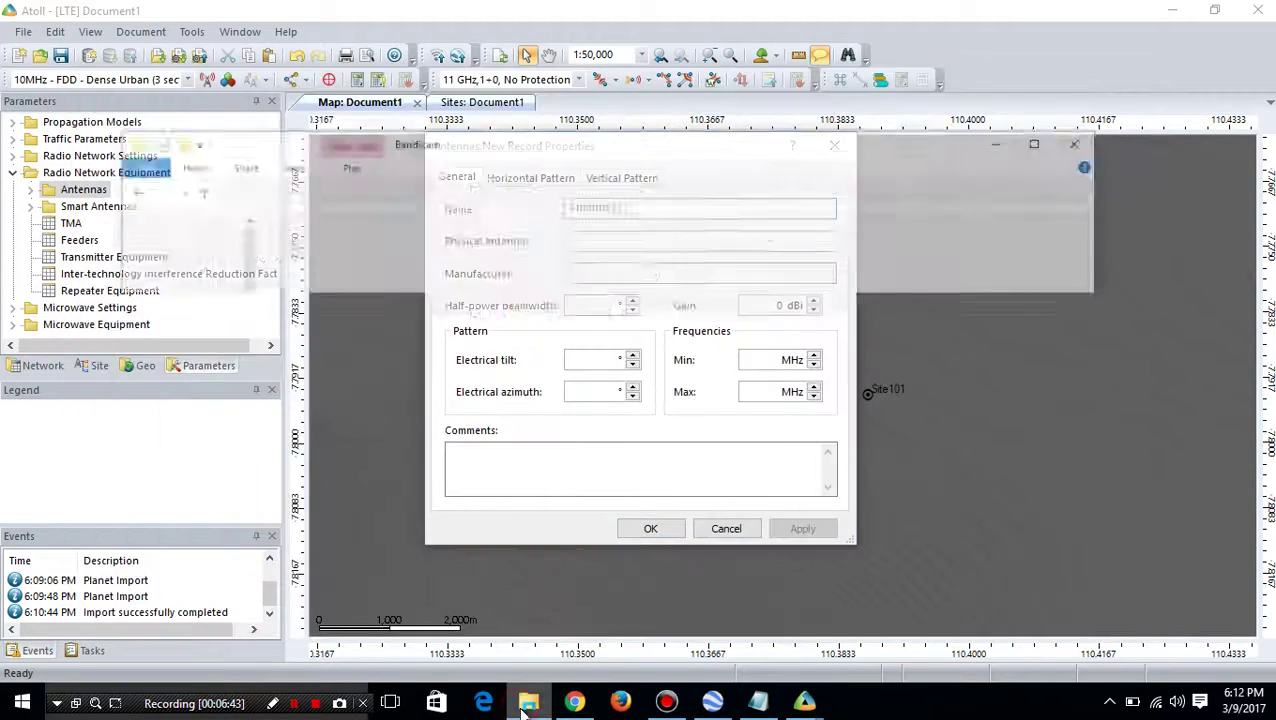
pyautogui.click(217, 570)
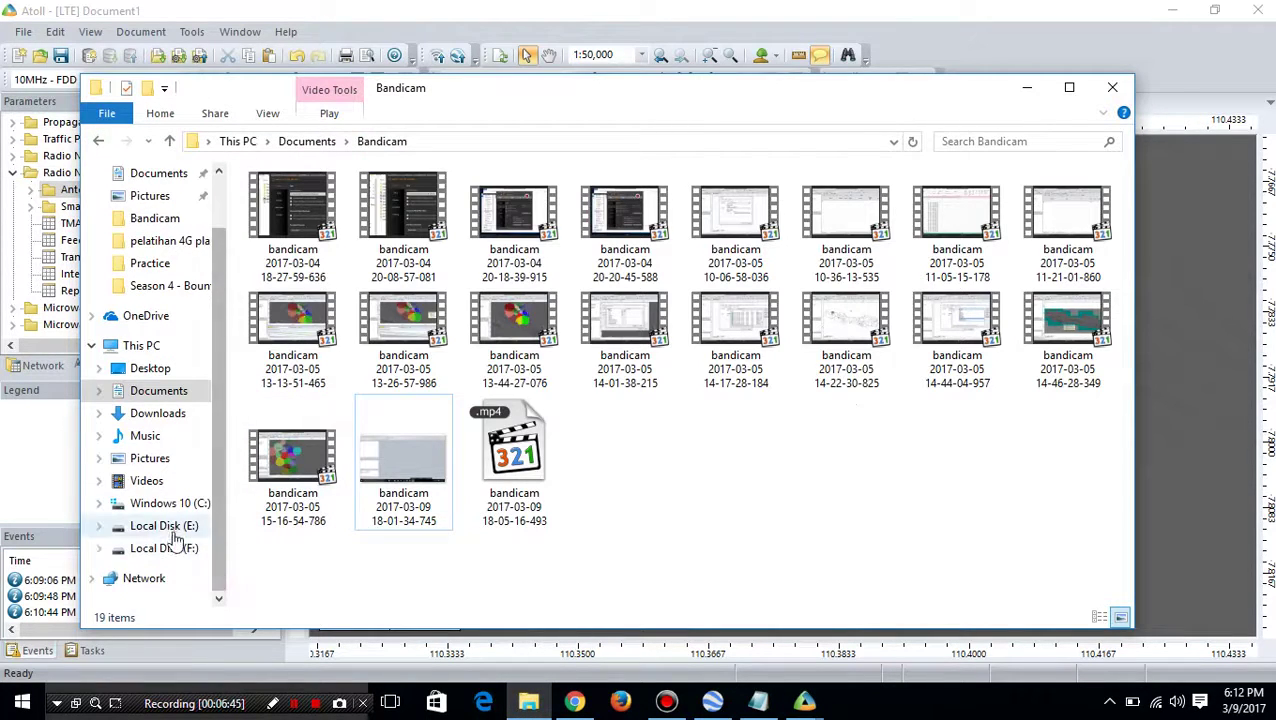
pyautogui.click(165, 550)
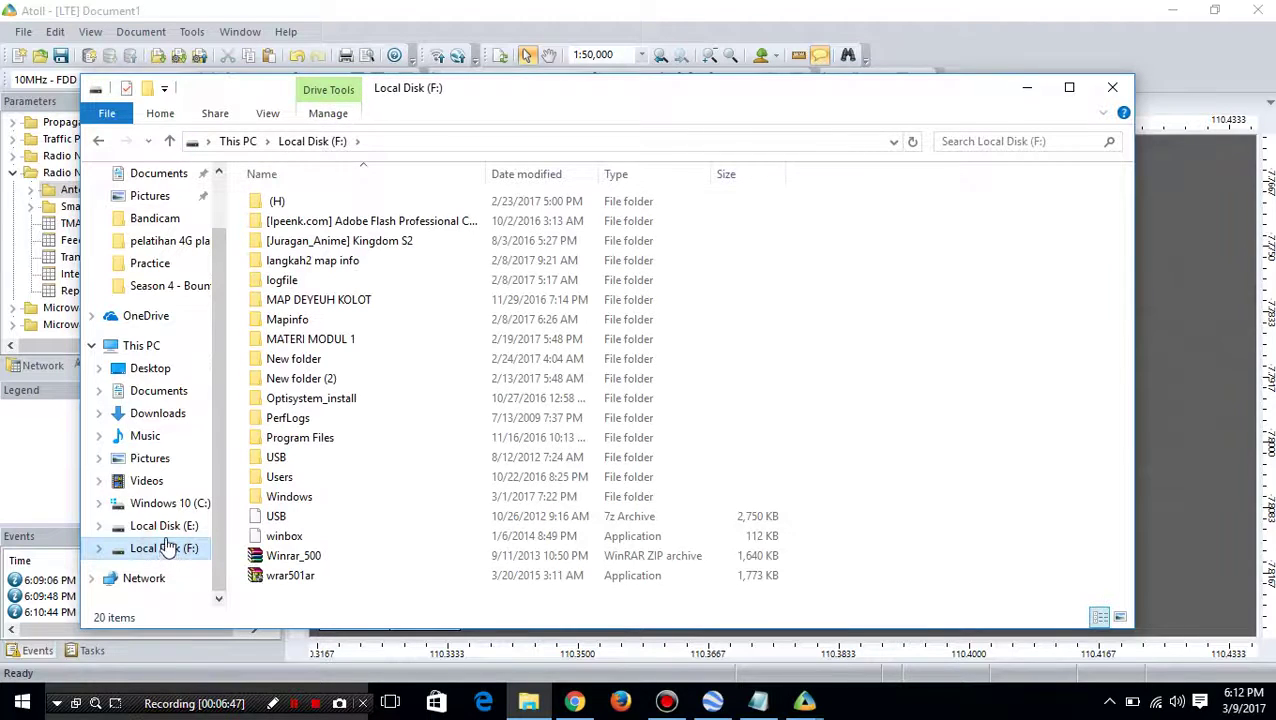
pyautogui.click(163, 527)
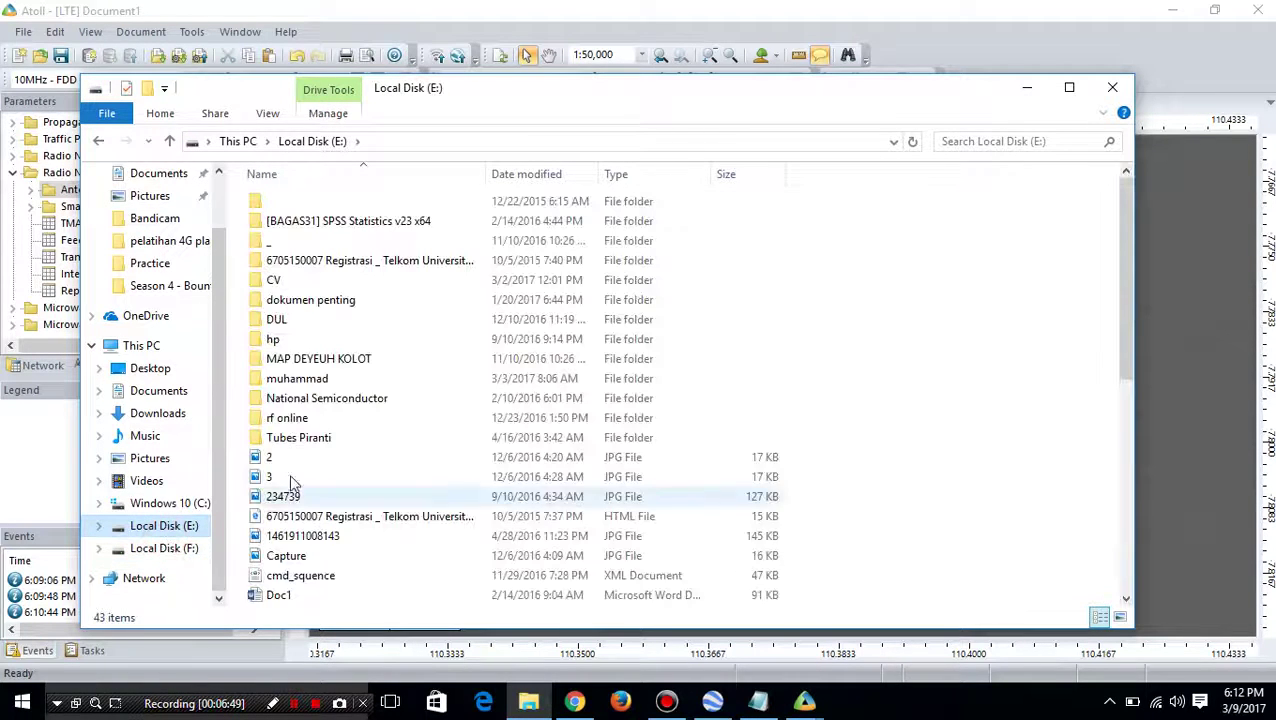
pyautogui.doubleClick(330, 300)
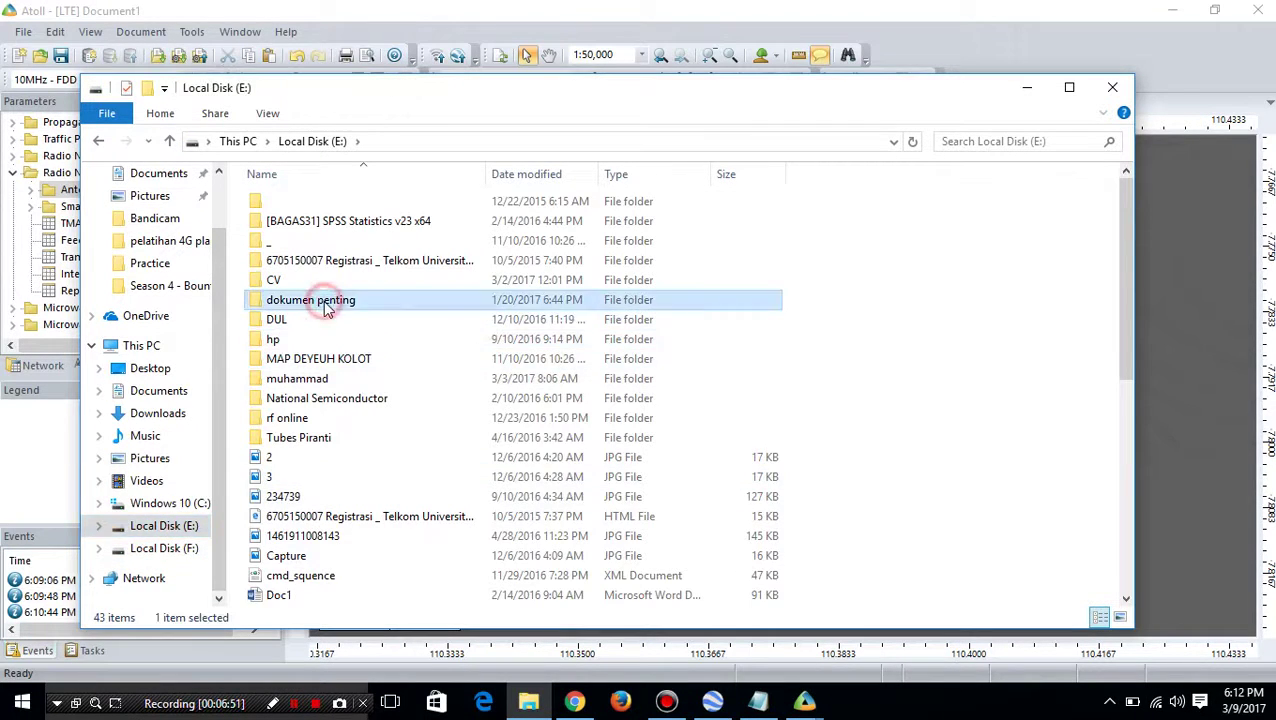
pyautogui.doubleClick(366, 207)
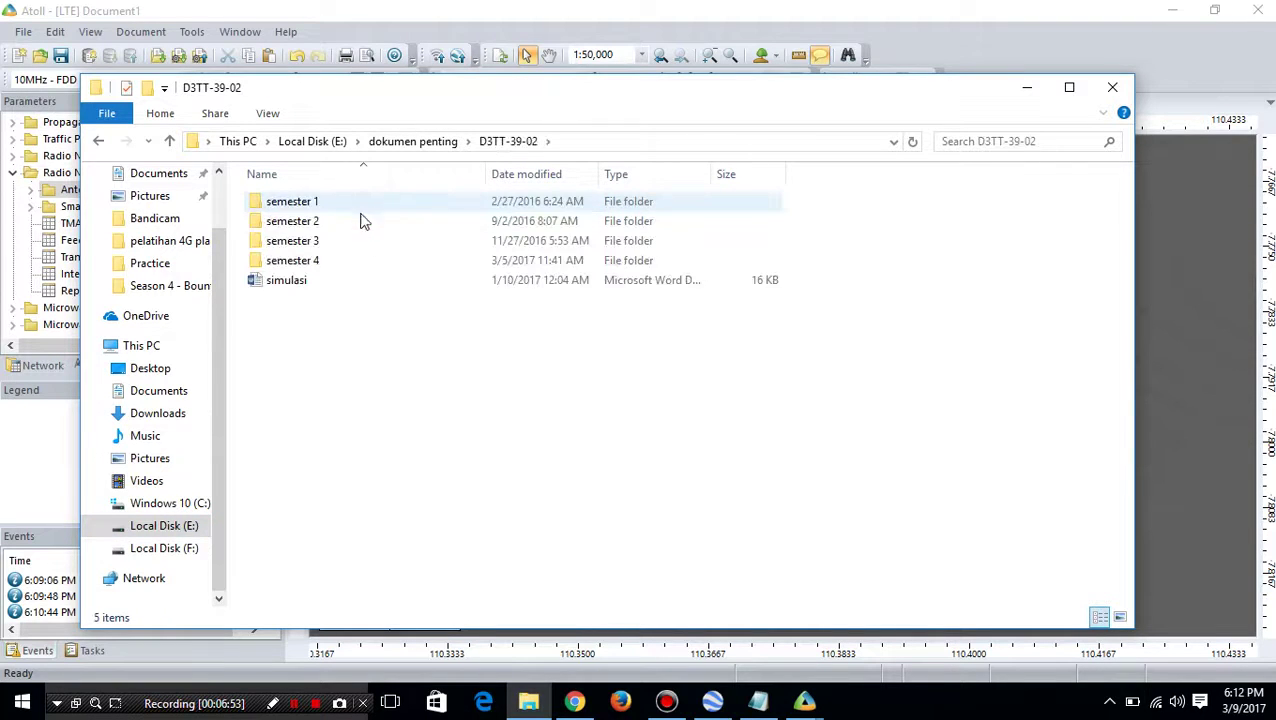
# Open the 4GAntenna workbook from the tugas folder under semester 3, siskomsel, pelatihan 4G planning, and dismiss the sign-in window
pyautogui.doubleClick(316, 245)
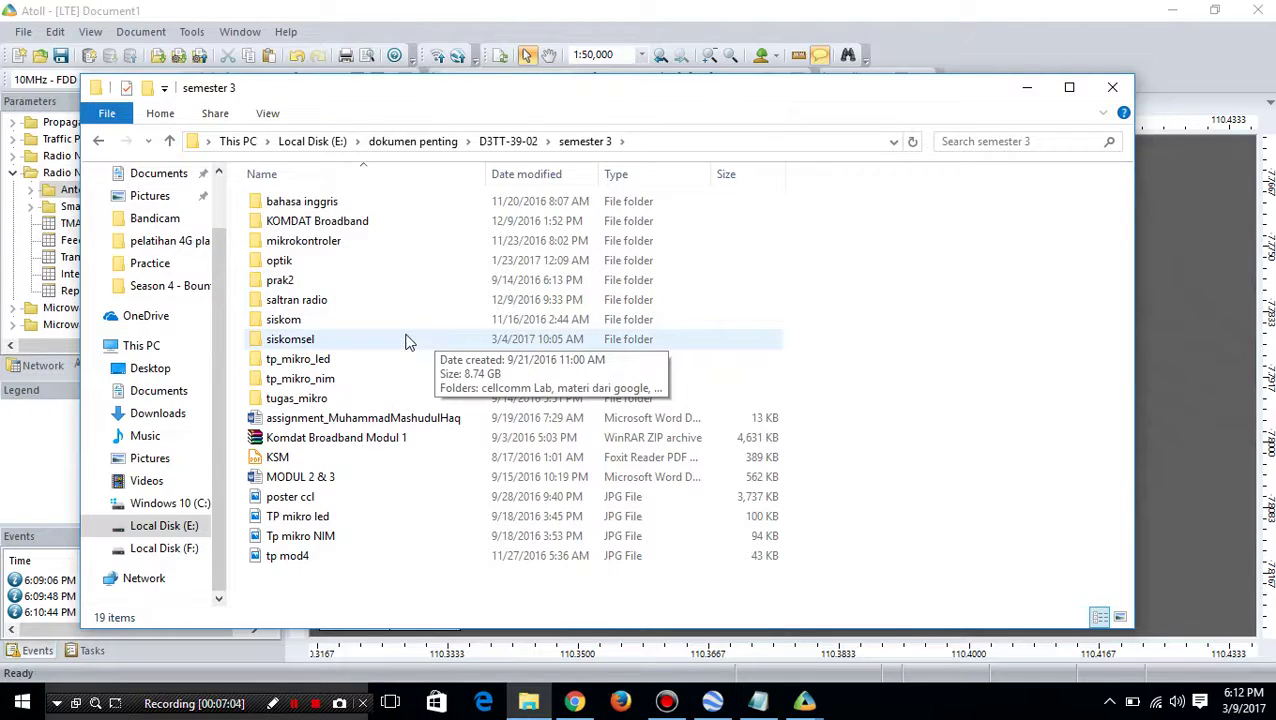
pyautogui.doubleClick(331, 345)
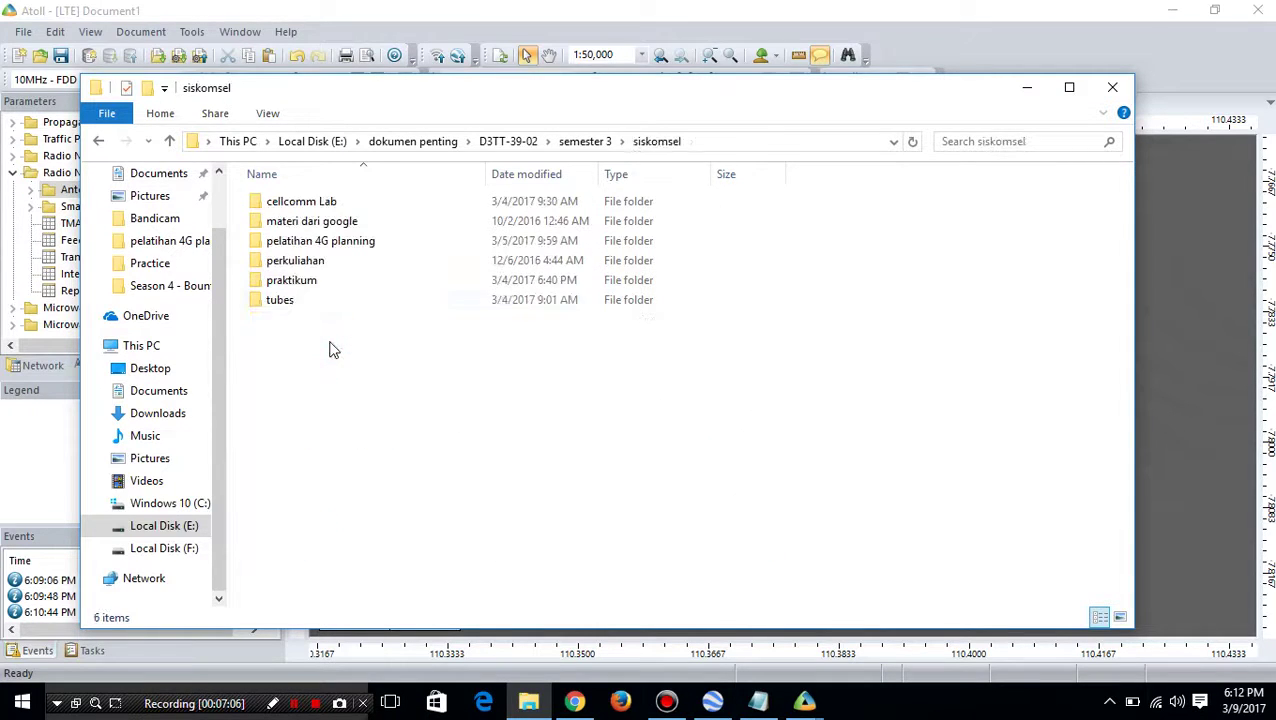
pyautogui.doubleClick(297, 248)
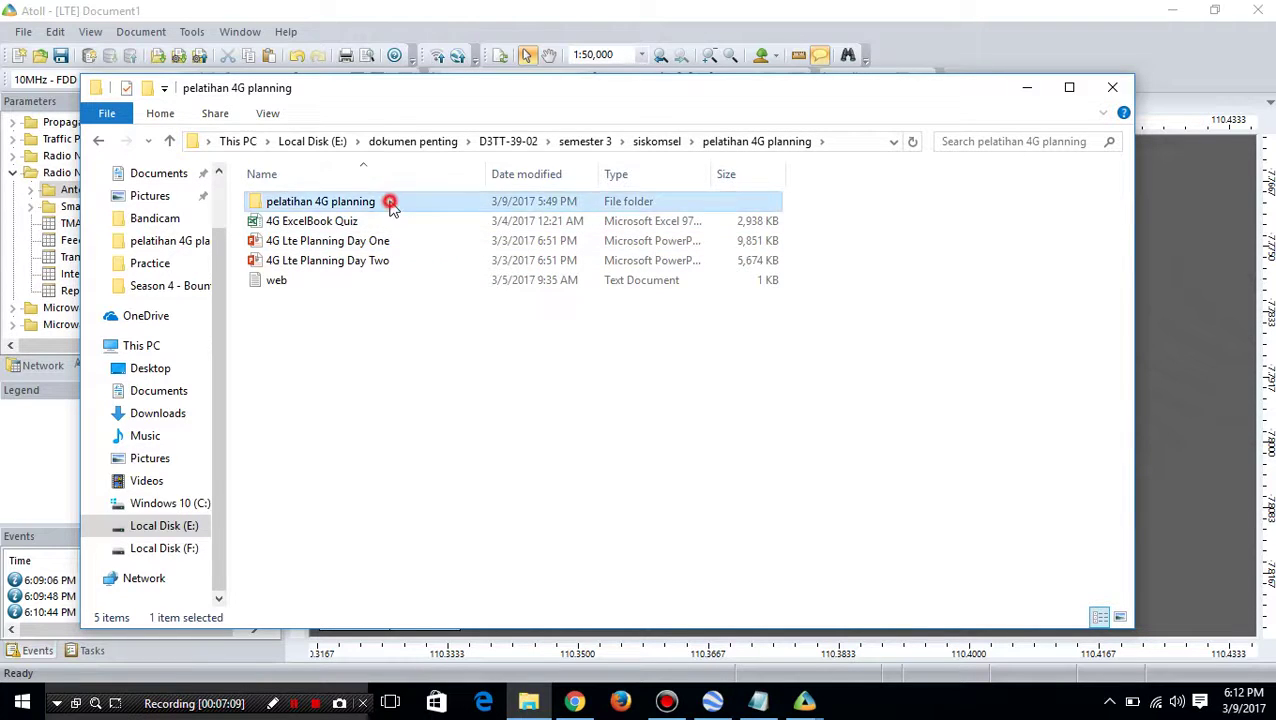
pyautogui.doubleClick(390, 203)
pyautogui.doubleClick(317, 378)
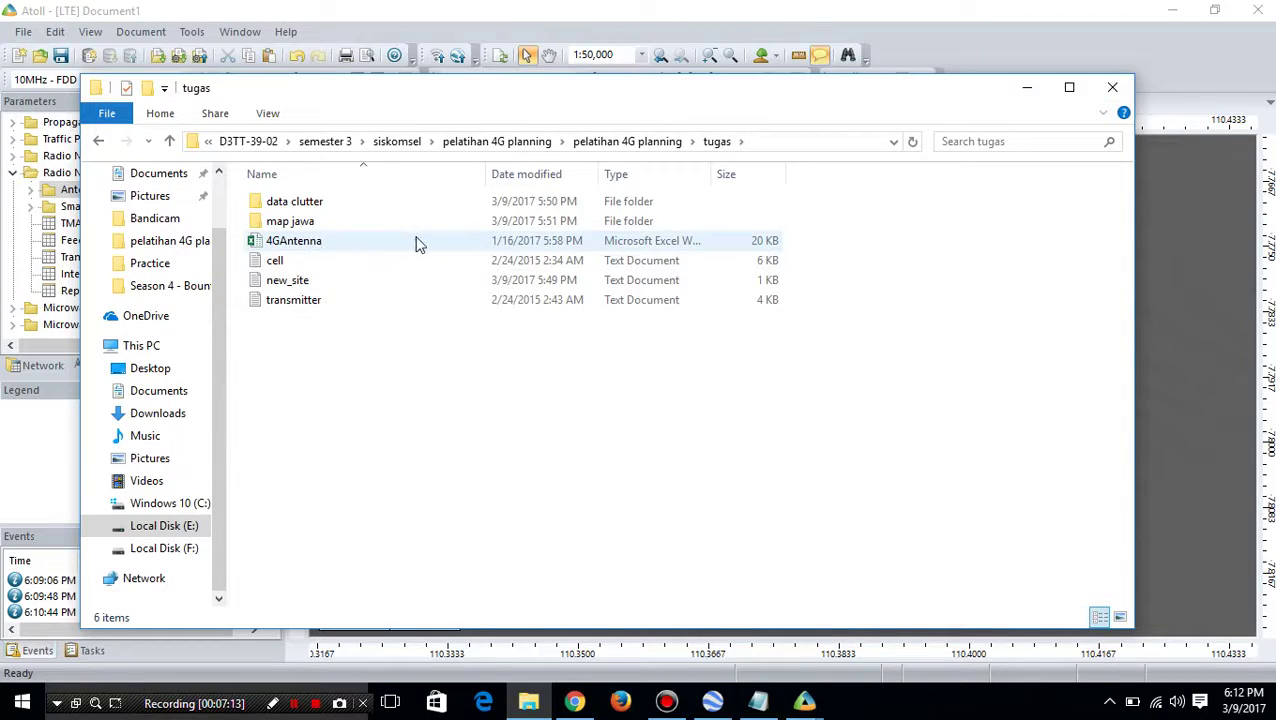
pyautogui.doubleClick(361, 249)
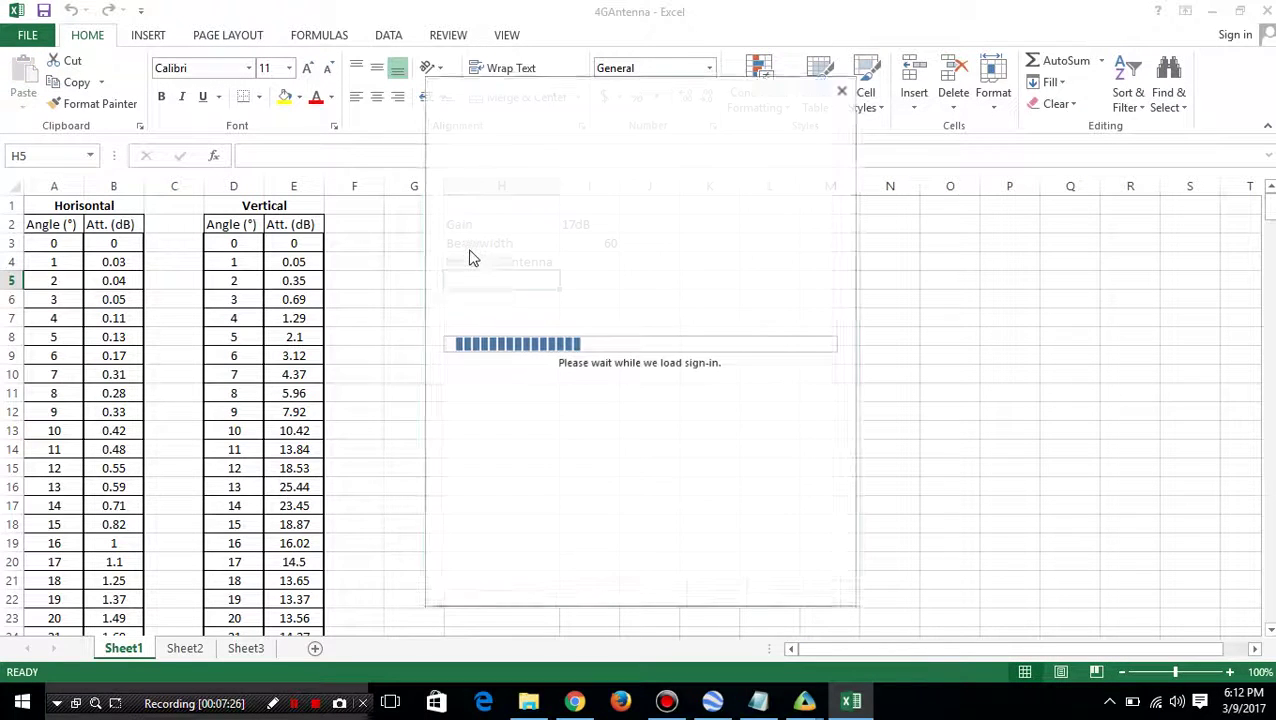
pyautogui.click(843, 90)
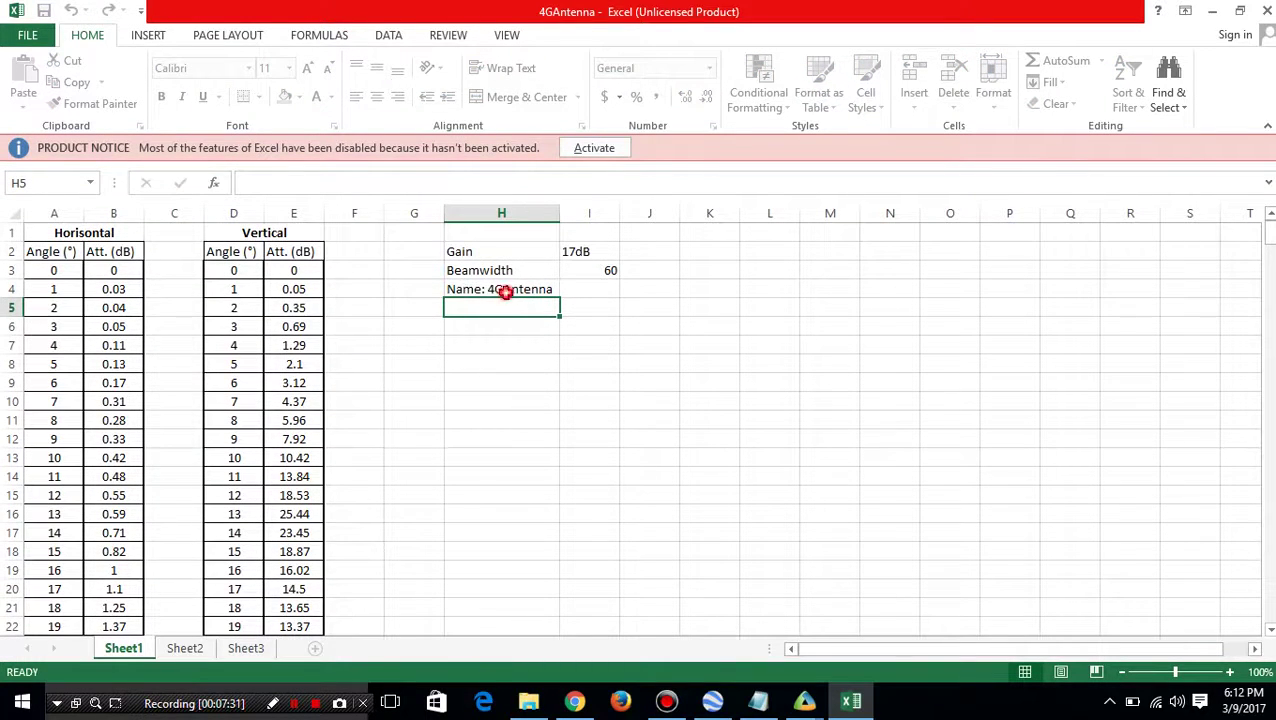
# Check the antenna name, gain and beamwidth listed beside the pattern tables in Sheet1
pyautogui.click(500, 291)
pyautogui.click(481, 253)
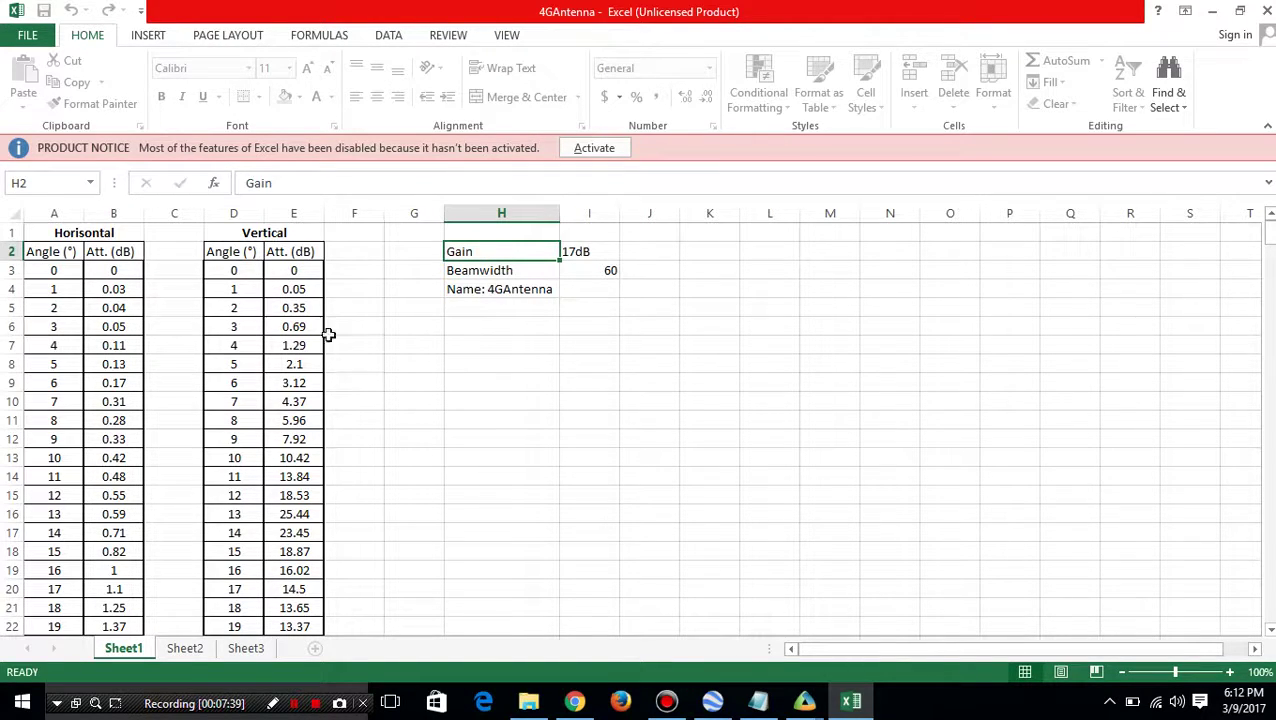
pyautogui.click(515, 290)
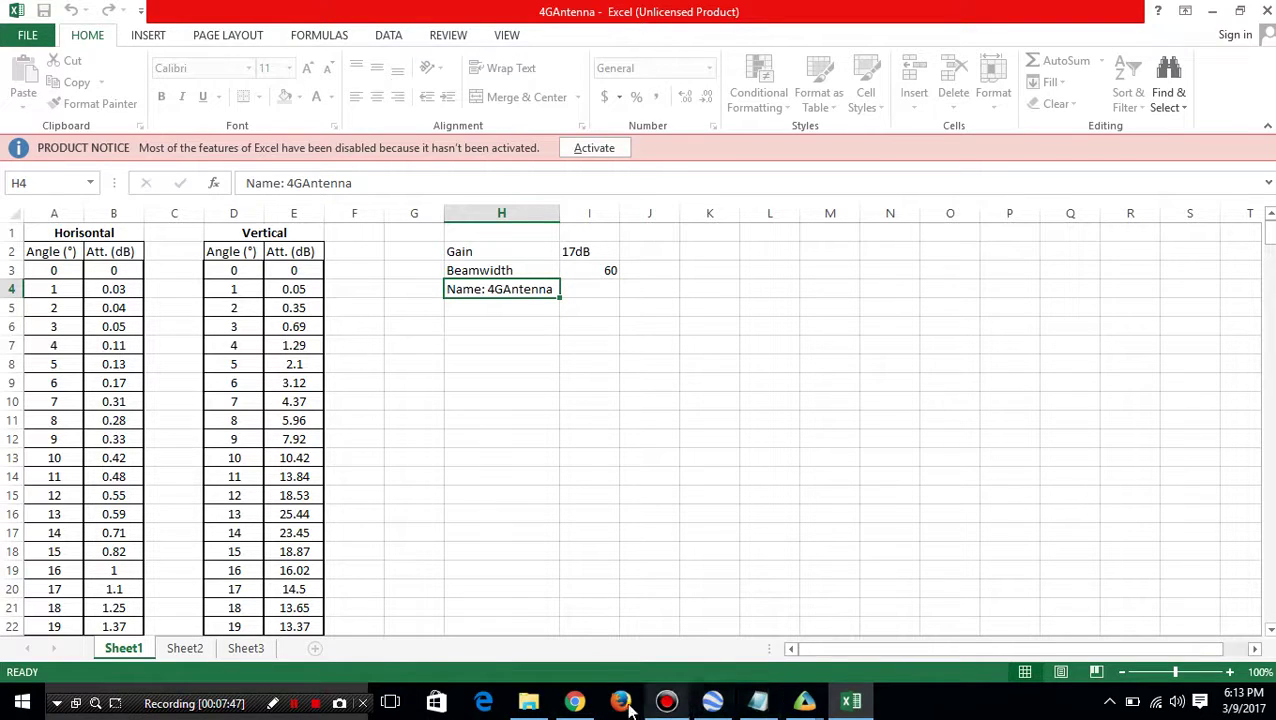
# Switch to Atoll and name the new antenna 4GAntenna, with 17 dBi gain and 60° half-power beamwidth
pyautogui.click(806, 704)
pyautogui.click(886, 652)
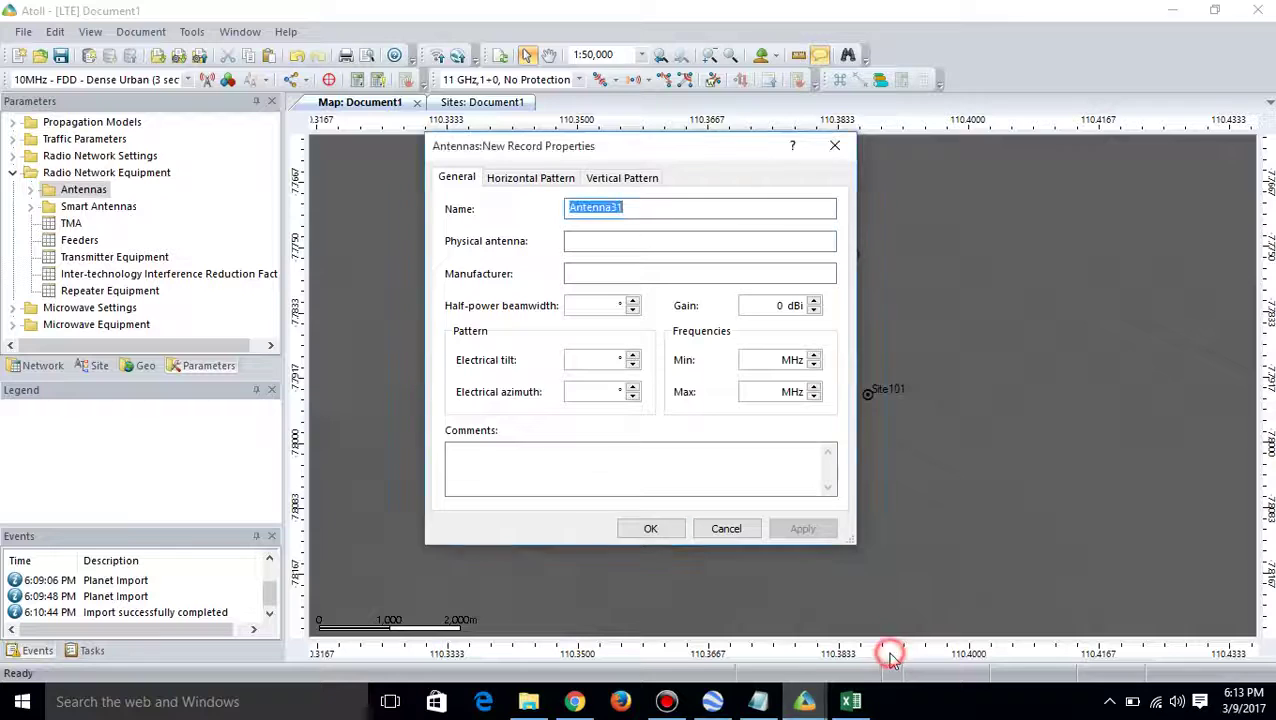
pyautogui.write('4G')
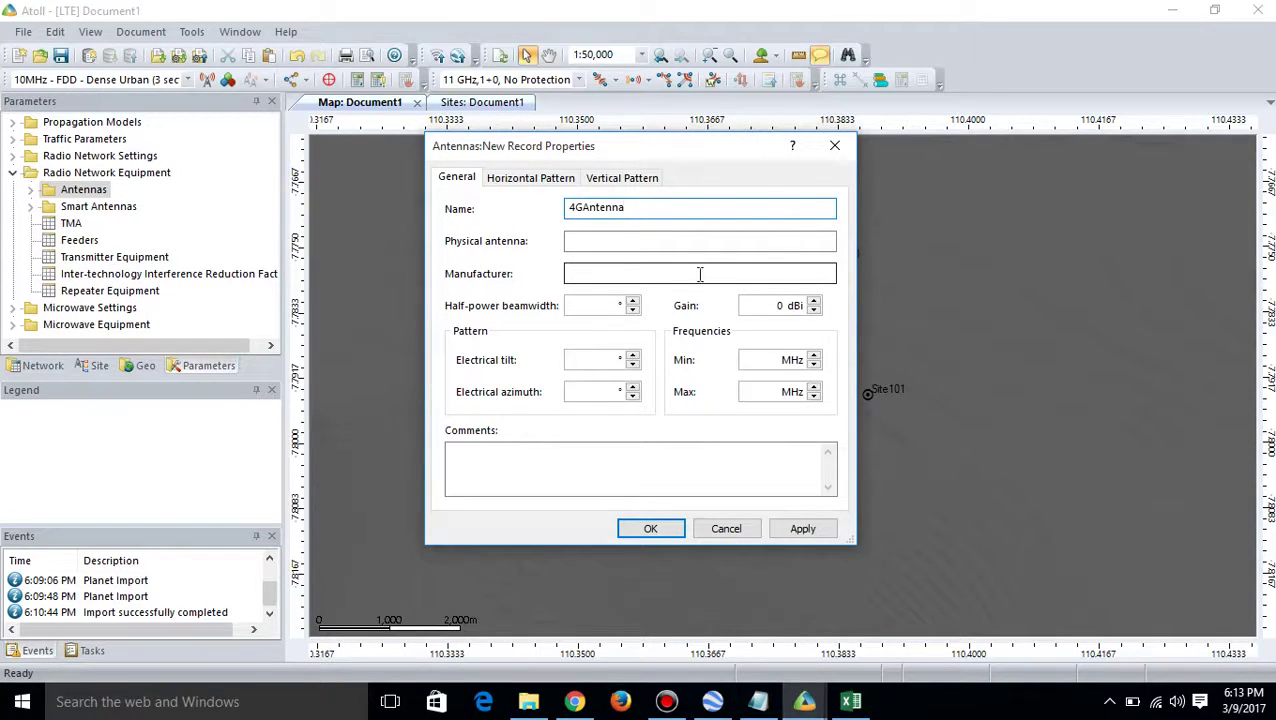
pyautogui.doubleClick(783, 306)
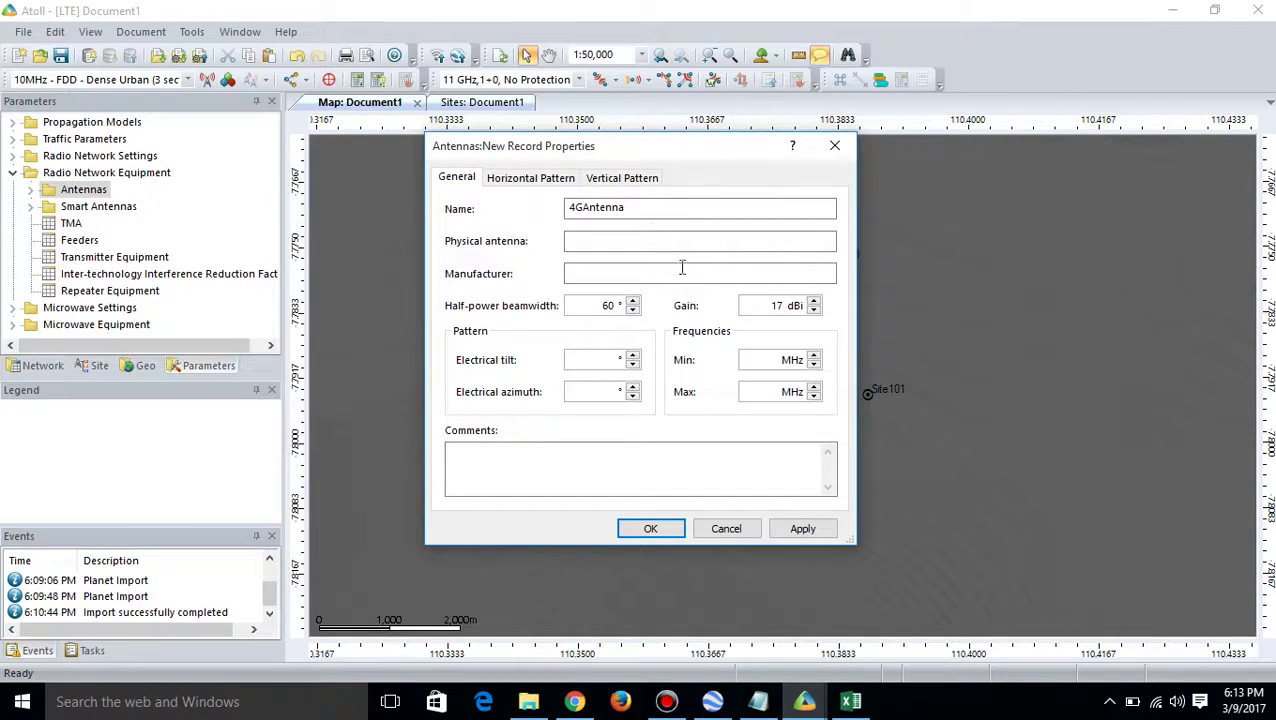
# Show the antenna's horizontal pattern table, and select the horizontal angle and attenuation values A3:B362 in the 4GAntenna workbook
pyautogui.click(522, 178)
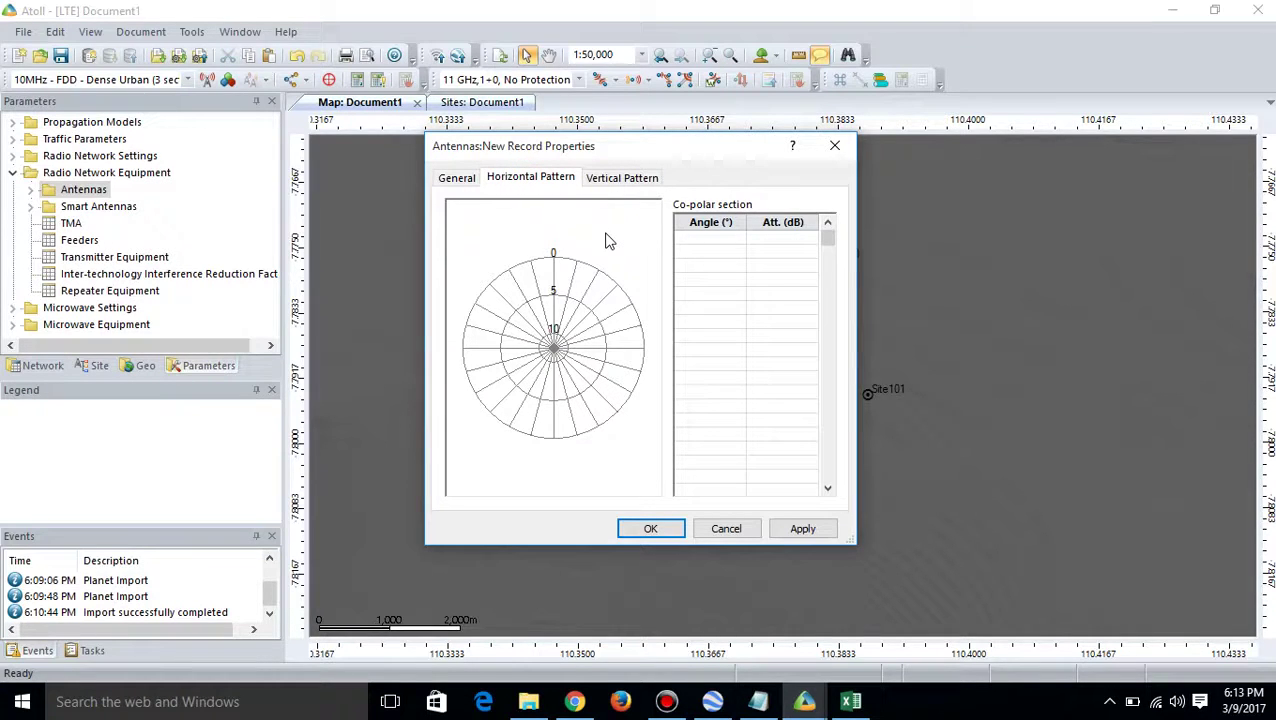
pyautogui.click(863, 705)
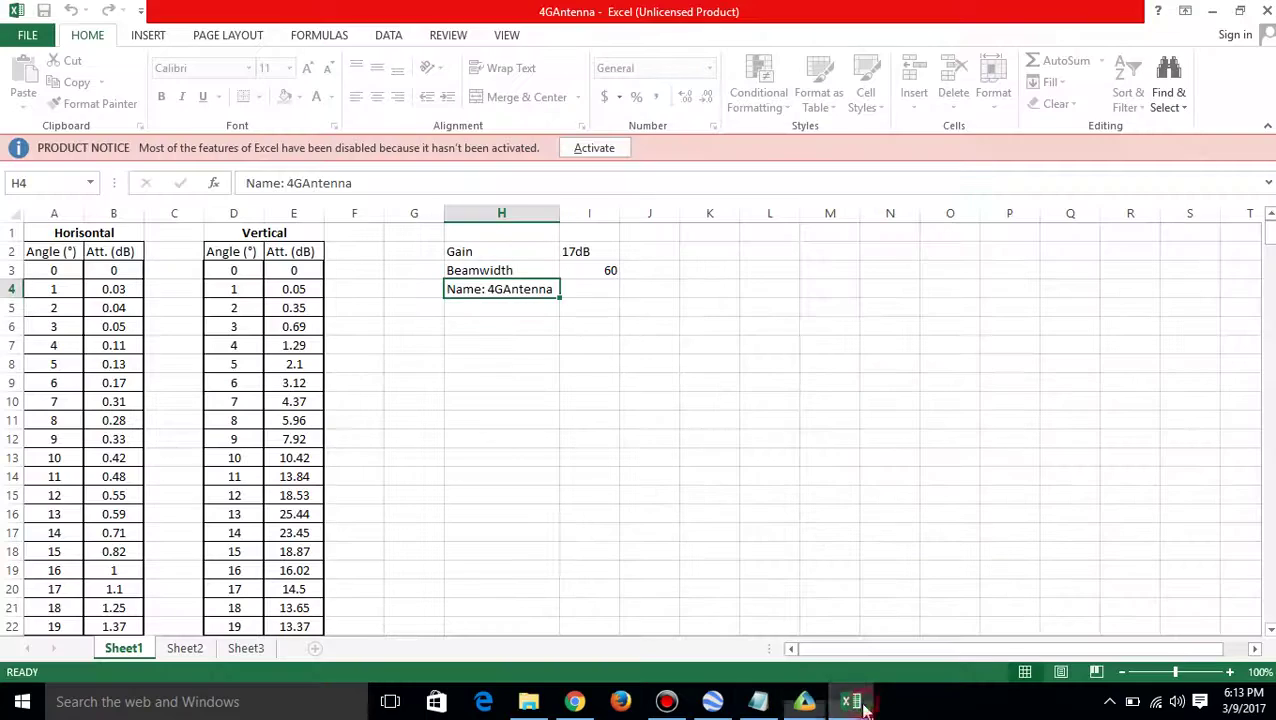
pyautogui.click(48, 271)
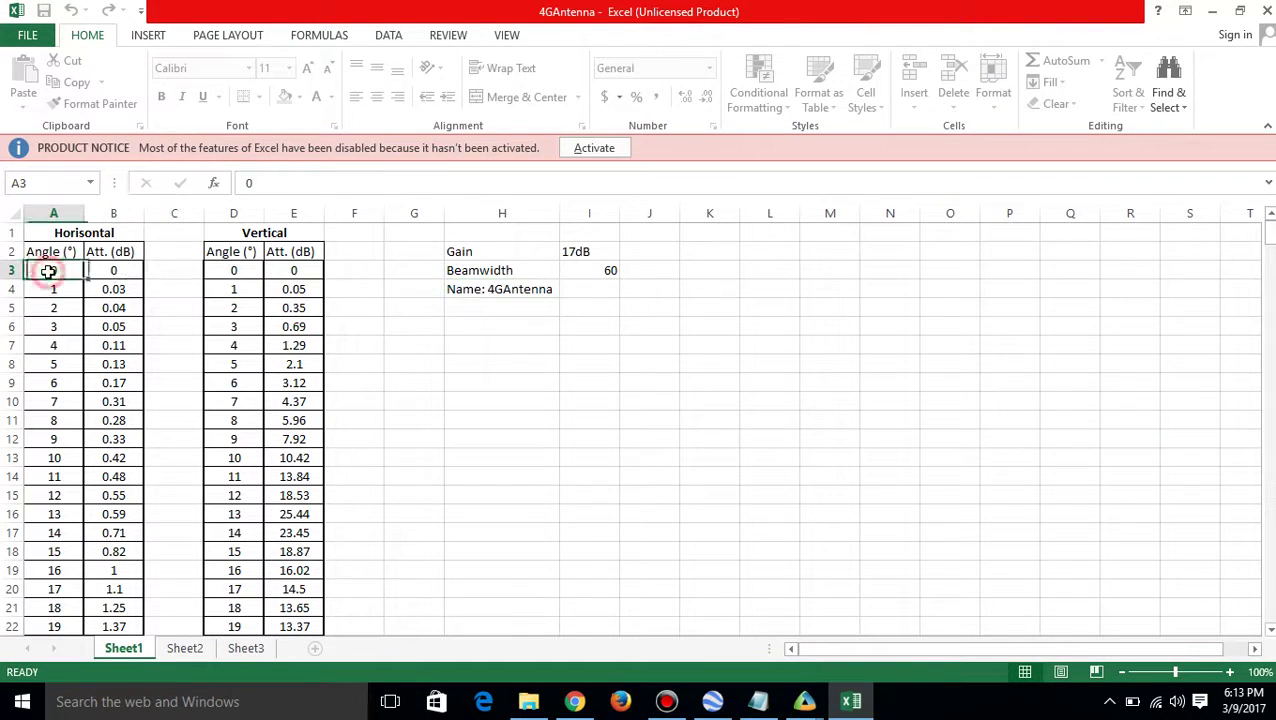
pyautogui.moveTo(48, 271)
pyautogui.mouseDown()
pyautogui.moveTo(114, 289)
pyautogui.moveTo(114, 632)
pyautogui.moveTo(48, 271)
pyautogui.mouseUp()
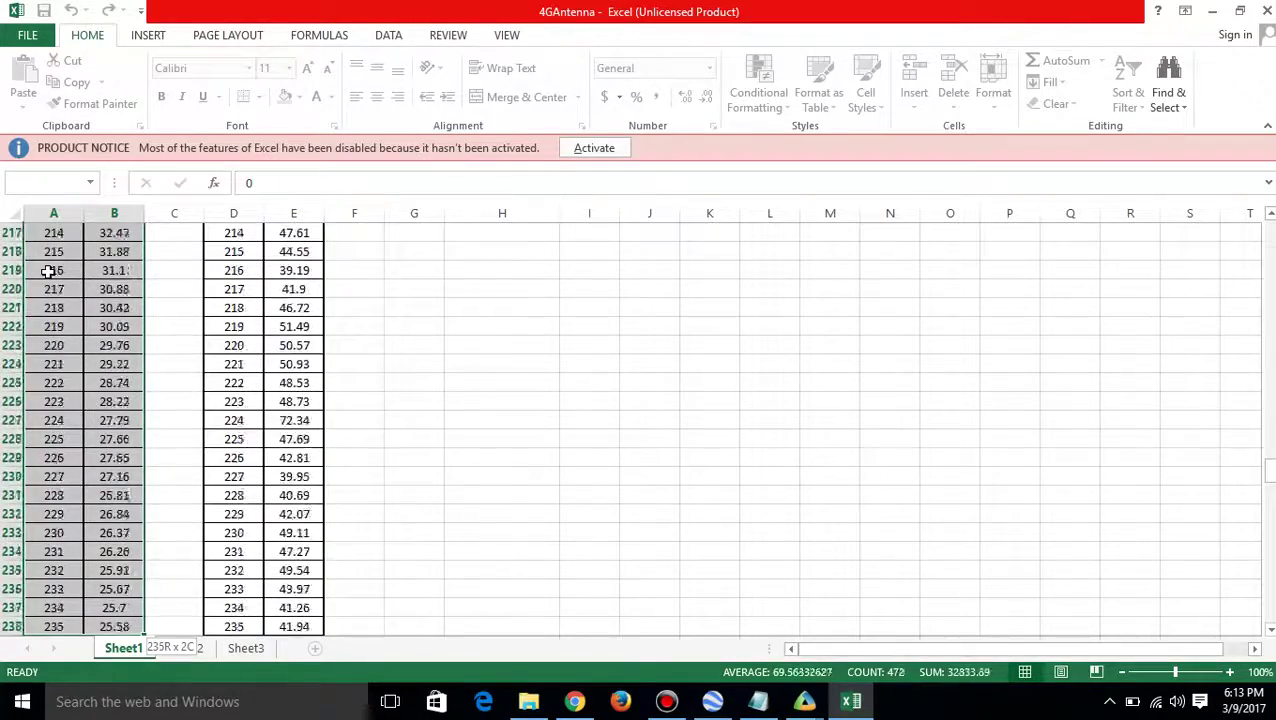
pyautogui.moveTo(48, 271); pyautogui.dragTo(50, 271)
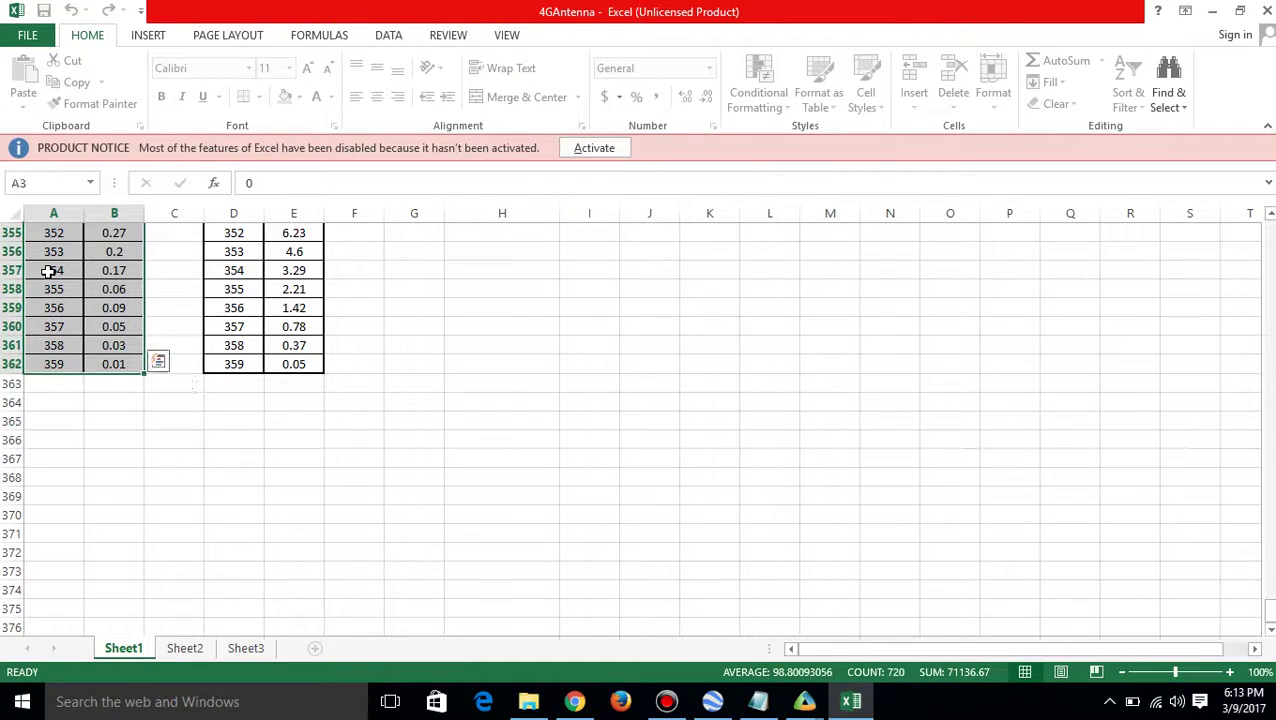
# Try to copy the selected horizontal pattern values, start Excel's activation and close its sign-in window
pyautogui.rightClick(103, 311)
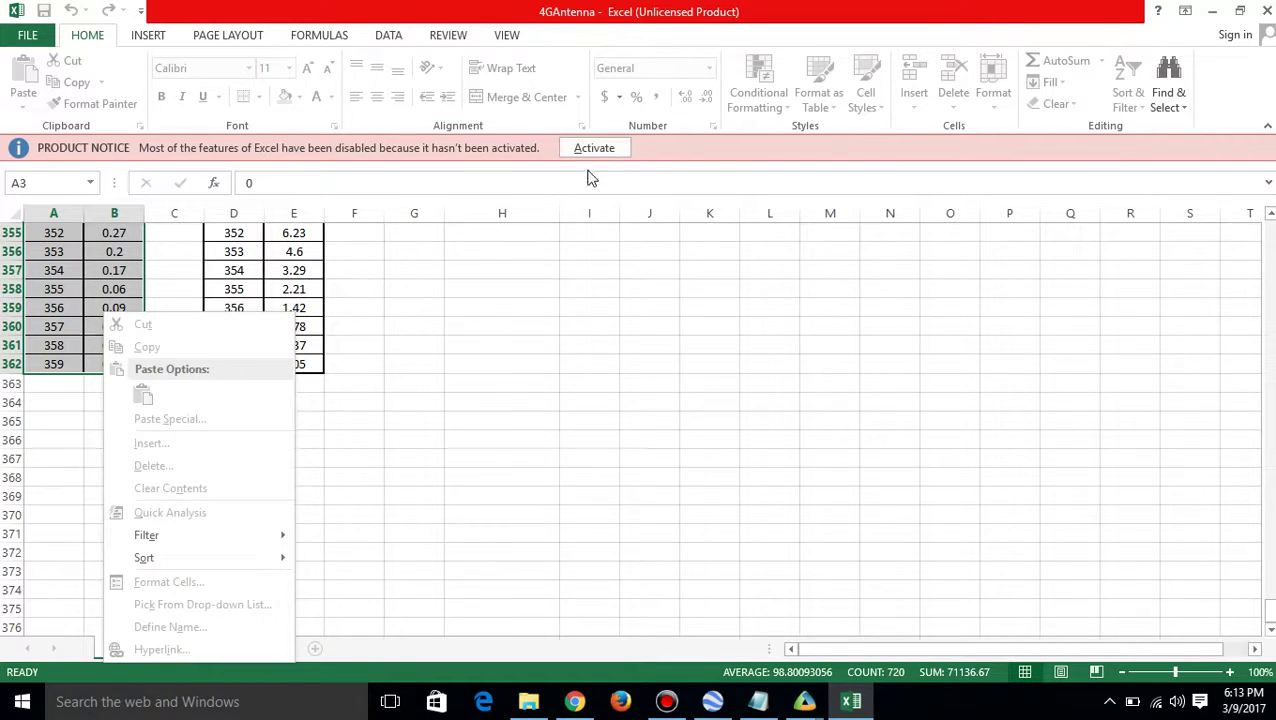
pyautogui.press('Escape')
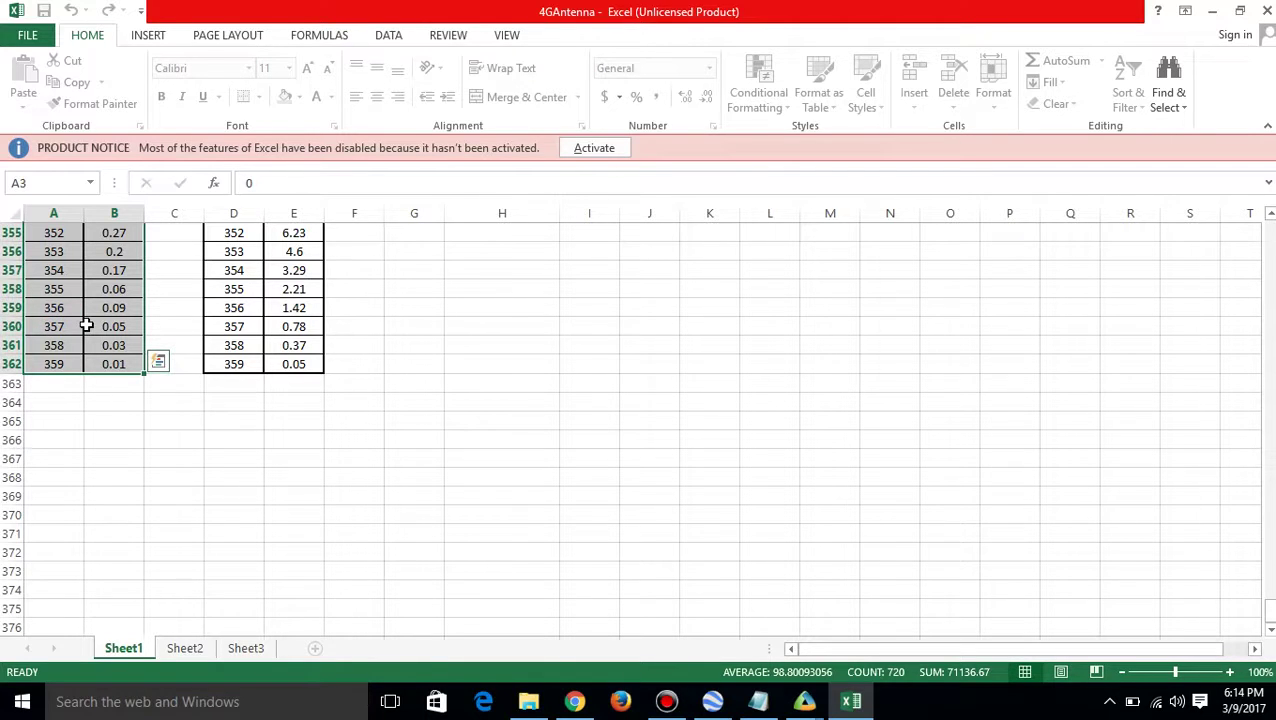
pyautogui.click(578, 150)
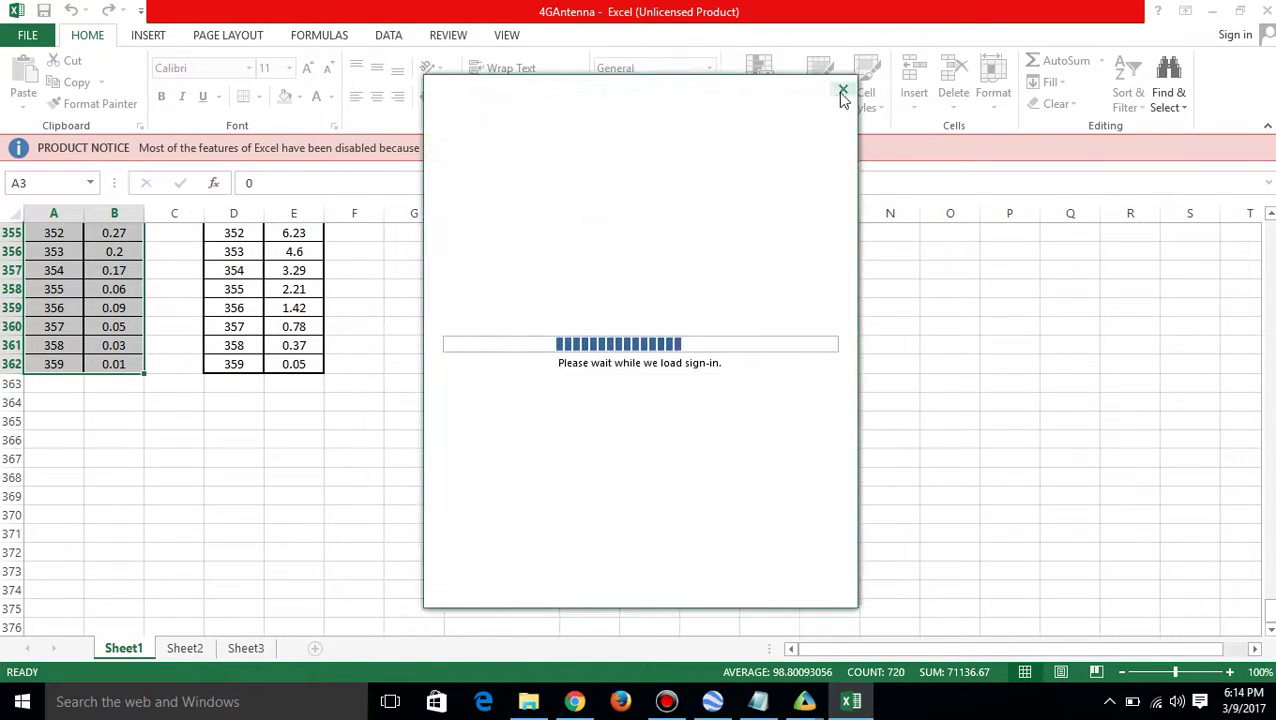
pyautogui.click(843, 93)
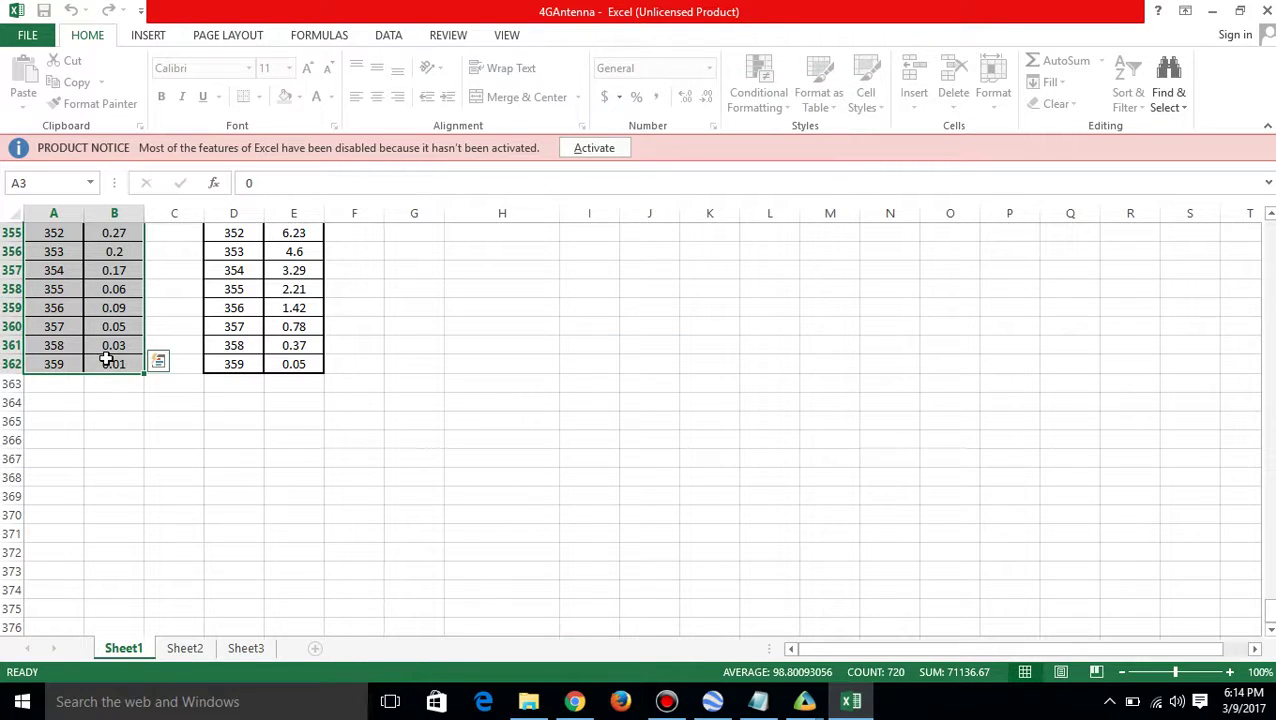
# Target the first rows of Atoll's horizontal co-polar table, and return to Excel to retry copying the selected pattern values
pyautogui.click(806, 702)
pyautogui.click(905, 615)
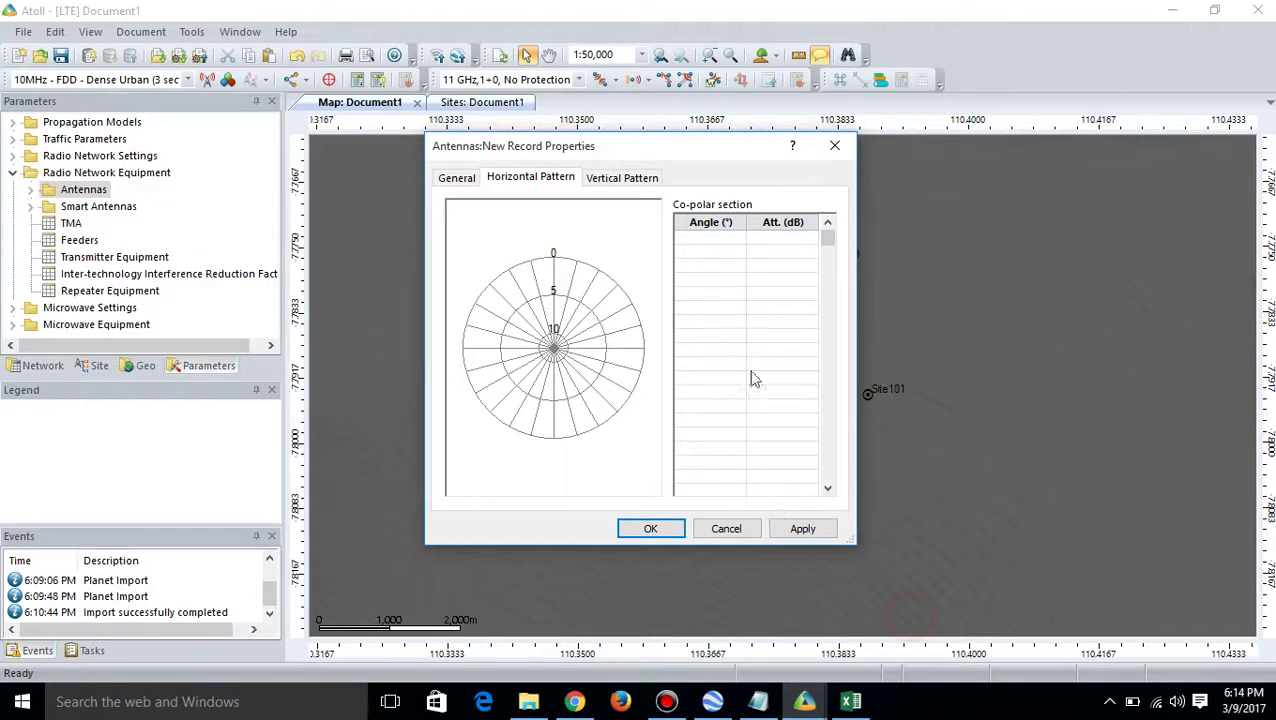
pyautogui.click(701, 239)
pyautogui.click(851, 702)
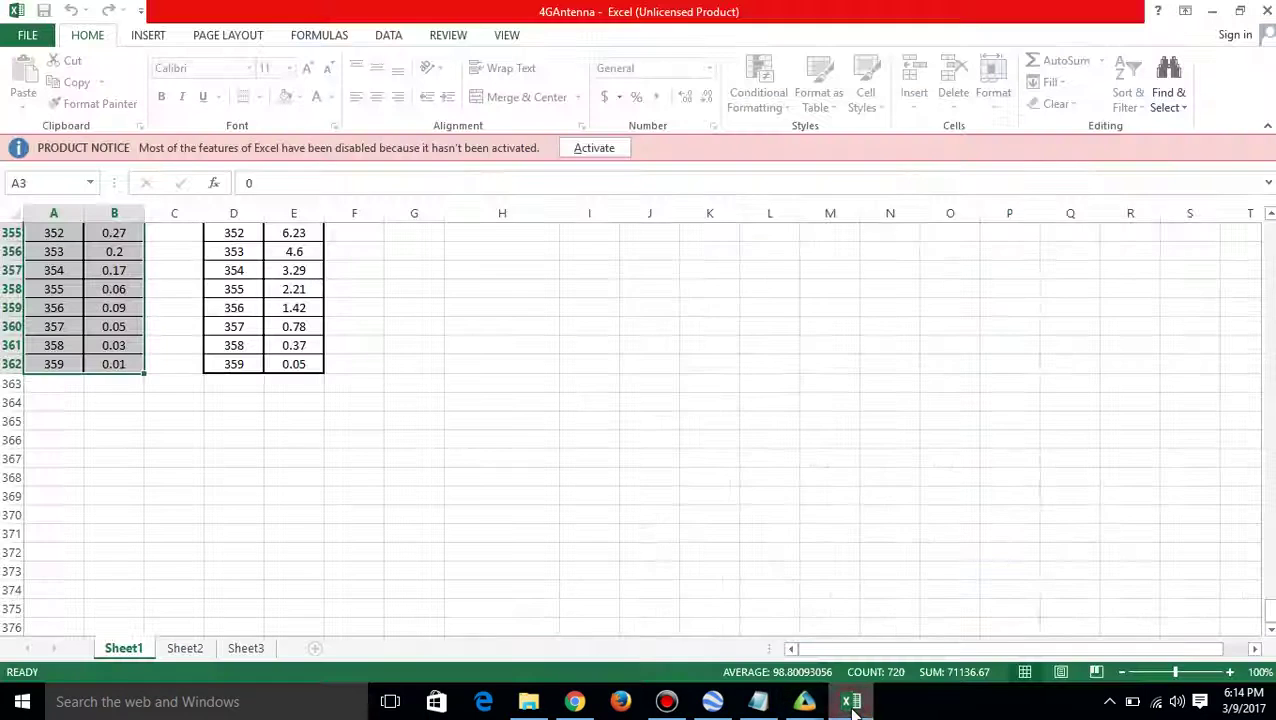
pyautogui.rightClick(106, 307)
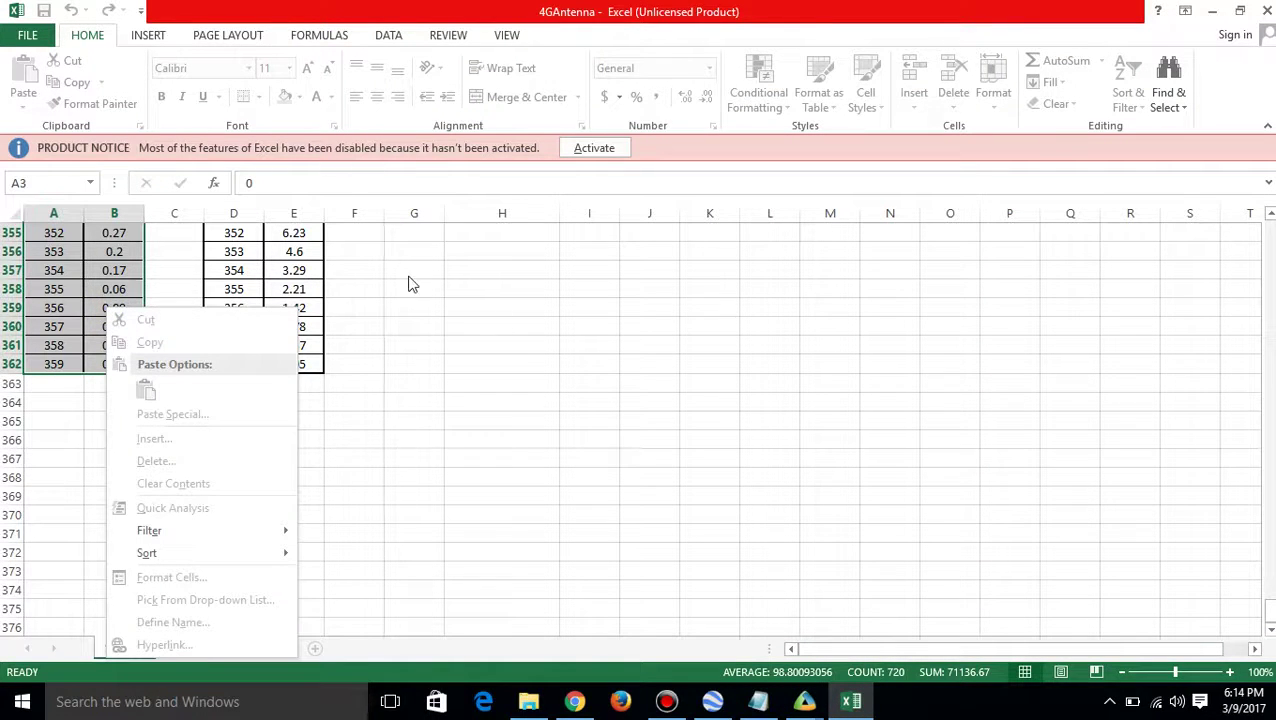
pyautogui.click(666, 702)
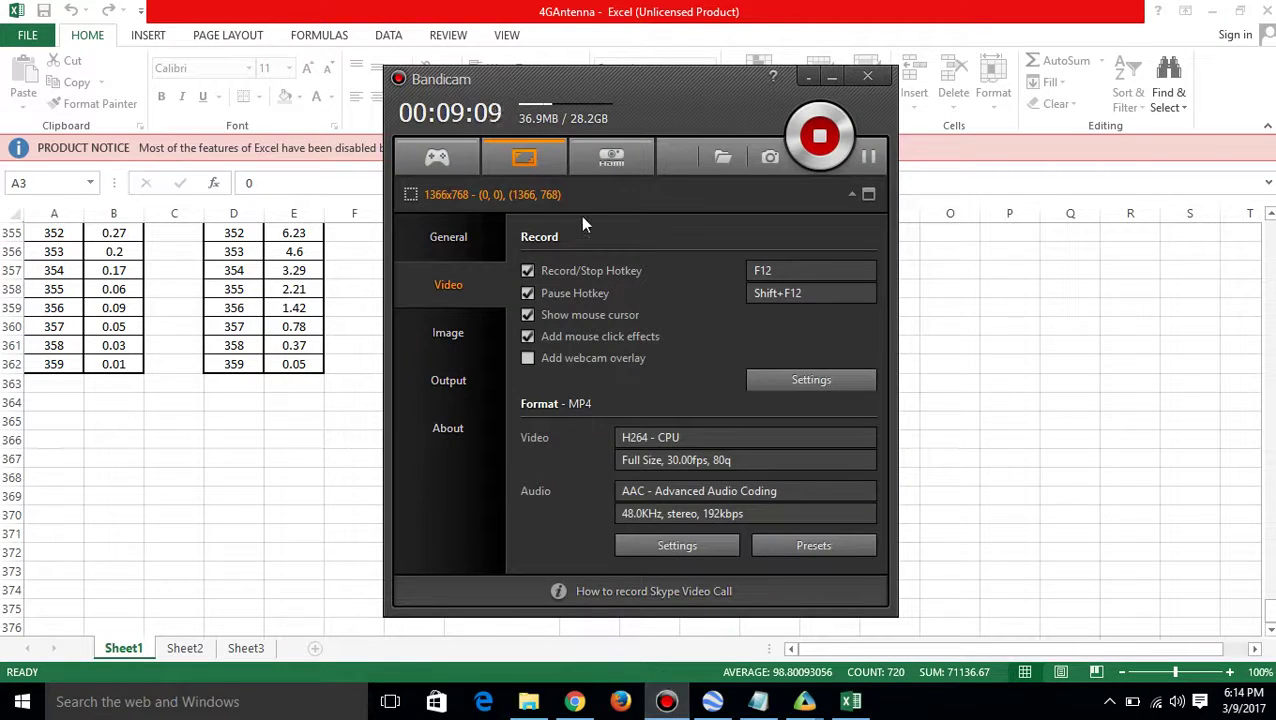
pyautogui.click(870, 158)
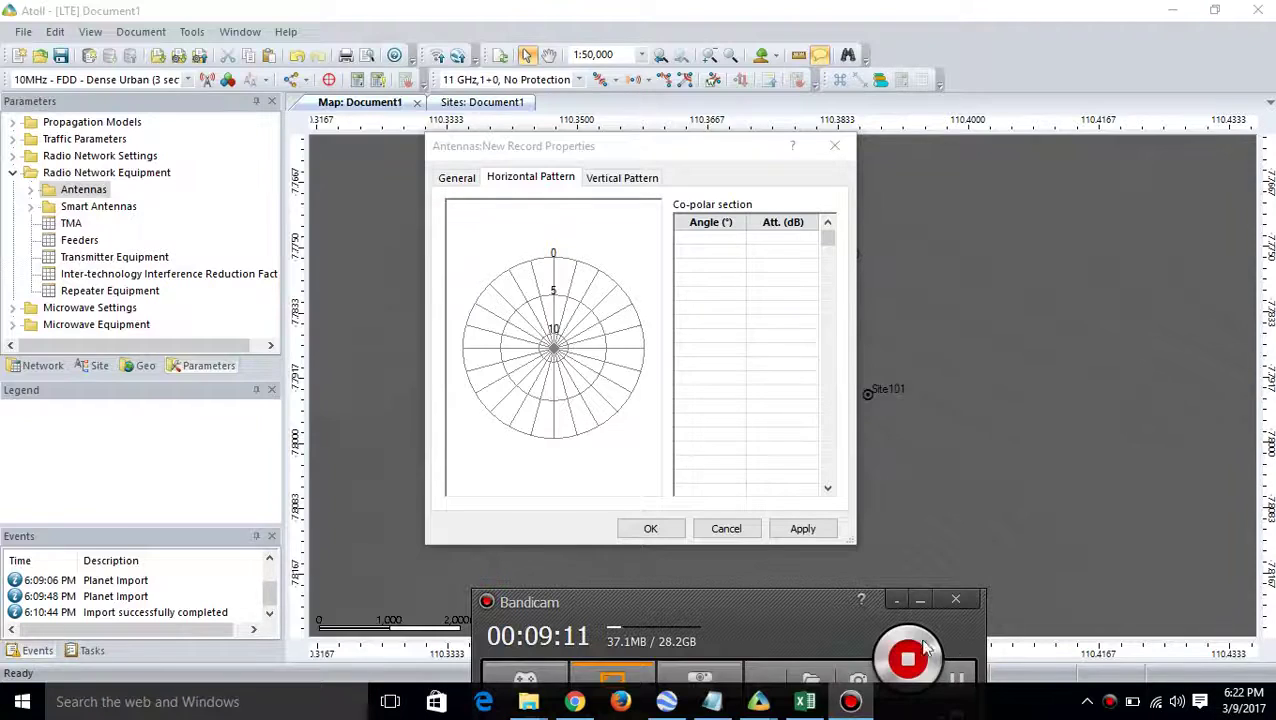
pyautogui.click(919, 601)
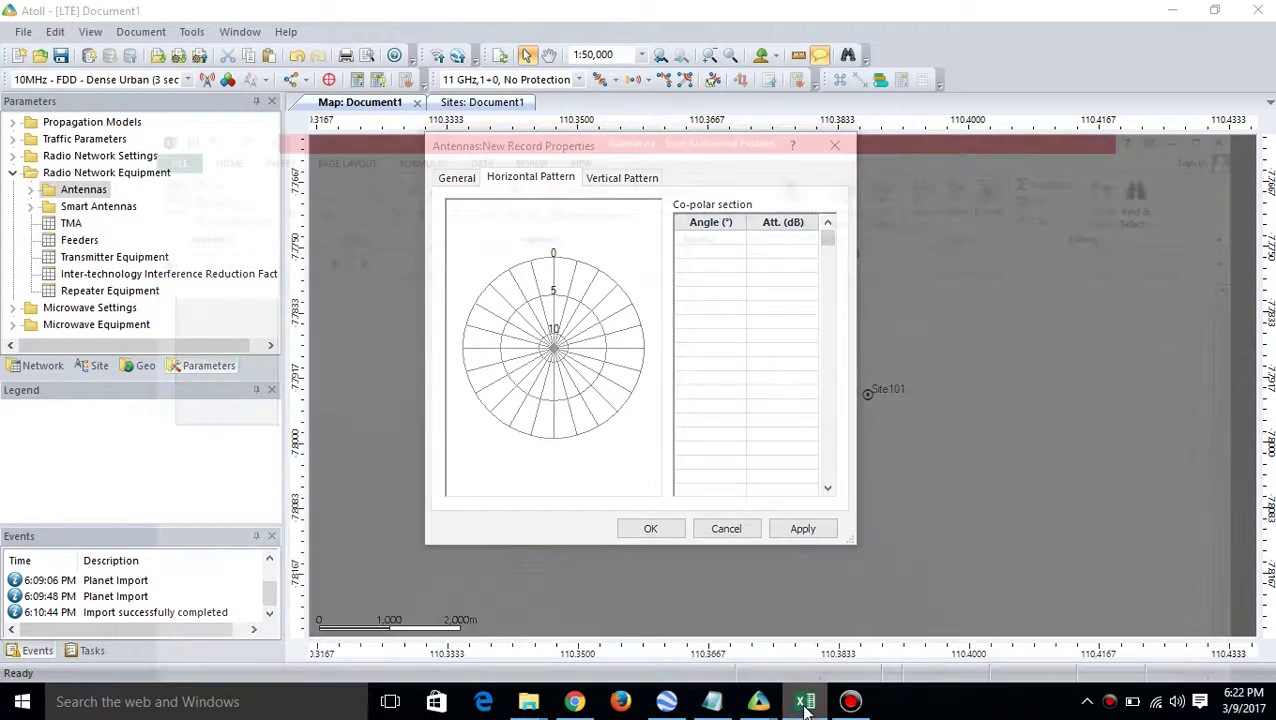
pyautogui.click(805, 701)
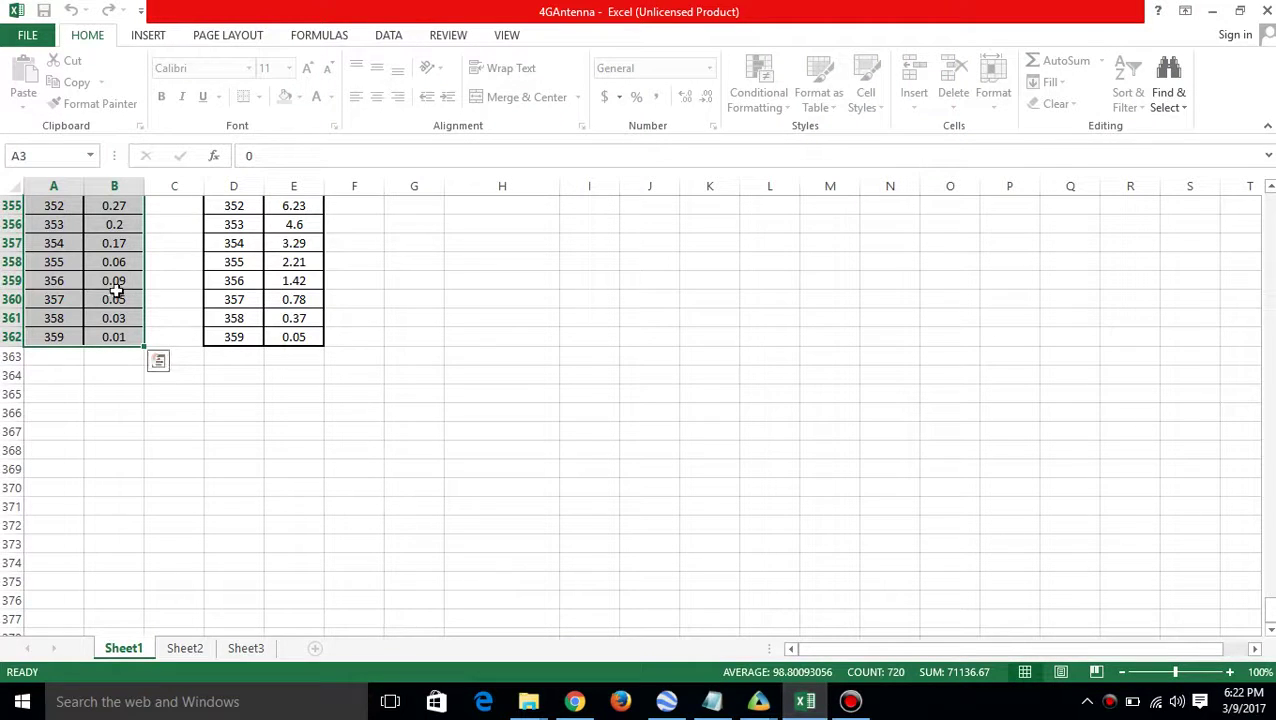
pyautogui.rightClick(52, 271)
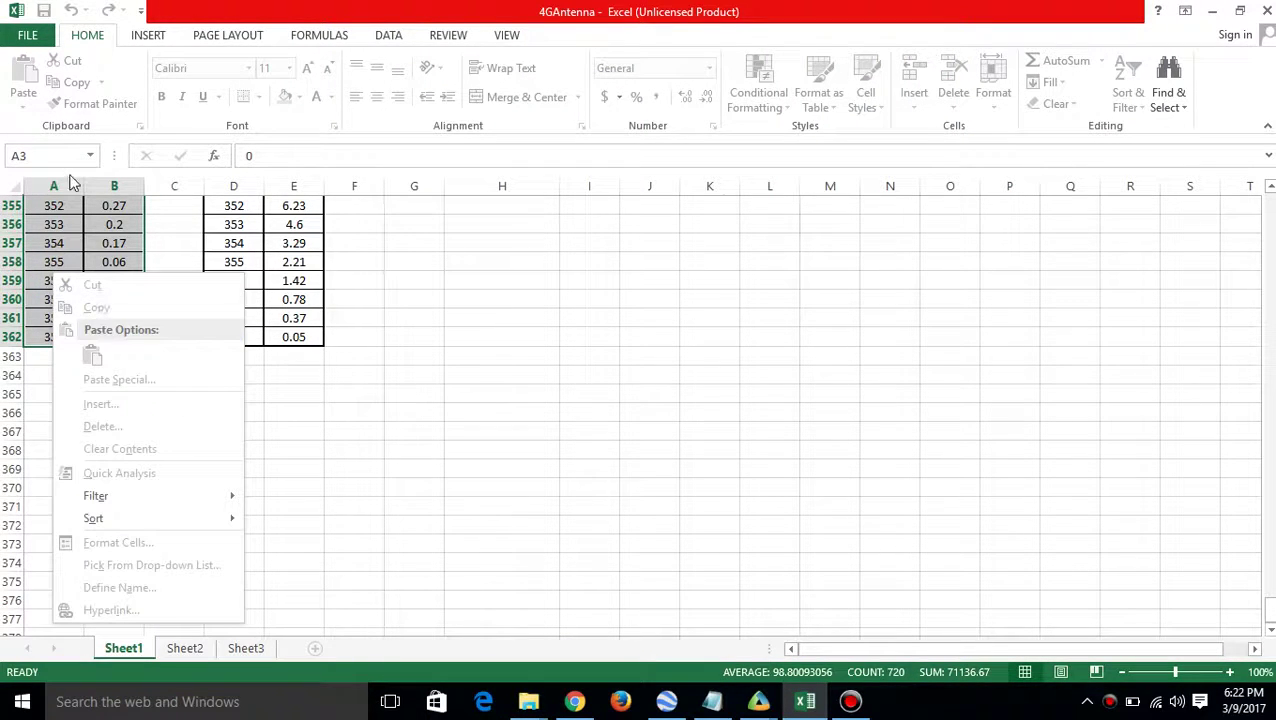
pyautogui.click(850, 701)
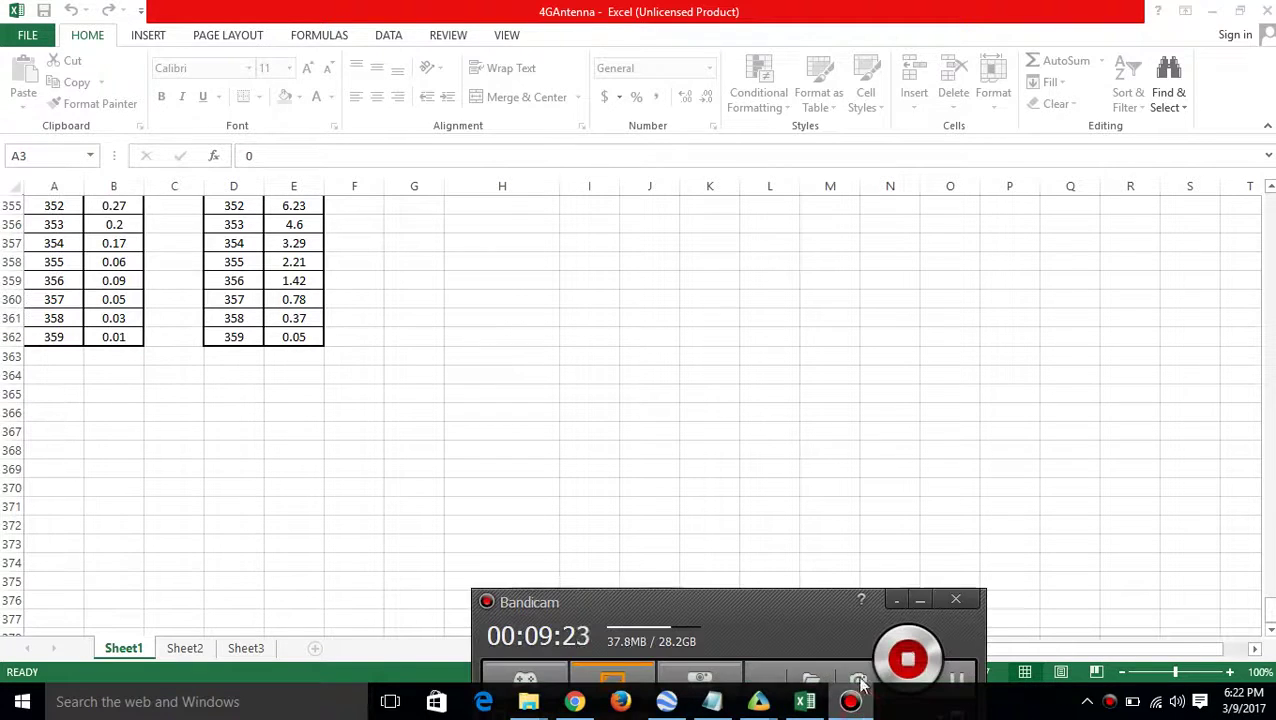
pyautogui.click(917, 601)
pyautogui.hotkey('ctrl', 'a')
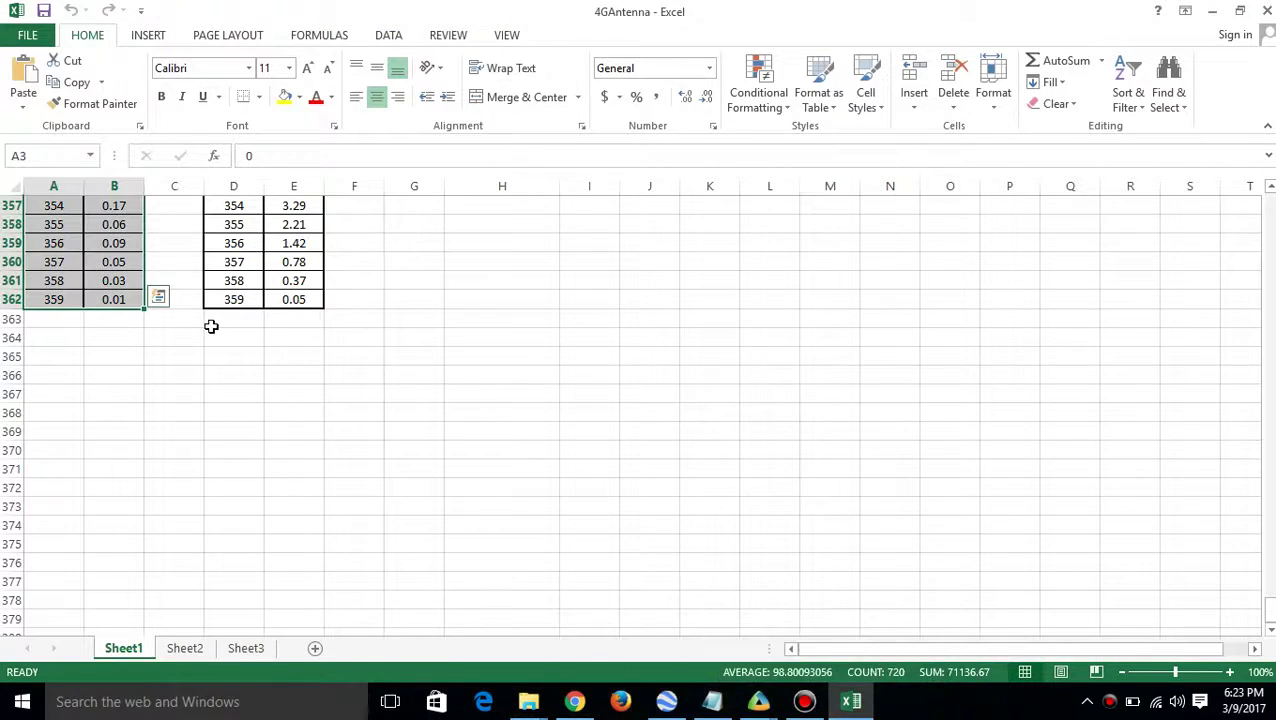
# Copy the selected horizontal angle and attenuation values A3:B362 in the 4GAntenna workbook
pyautogui.rightClick(96, 271)
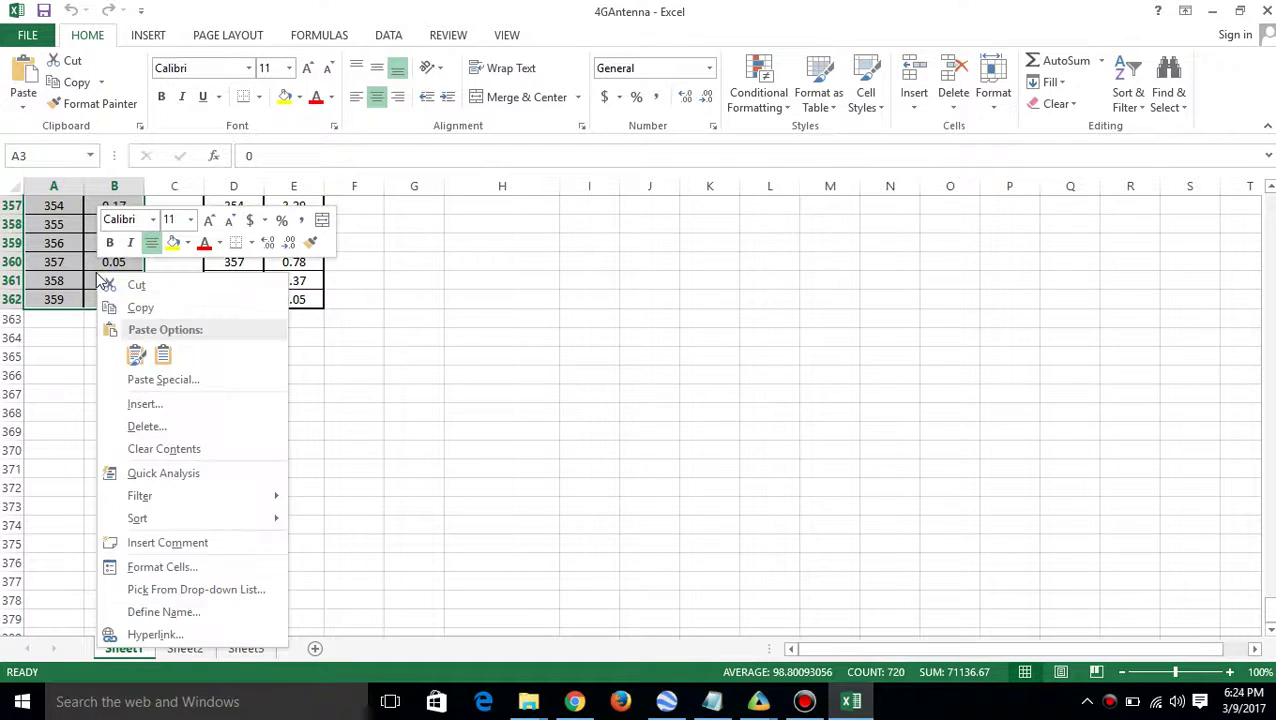
pyautogui.click(140, 308)
pyautogui.scroll(20, 436, 535)
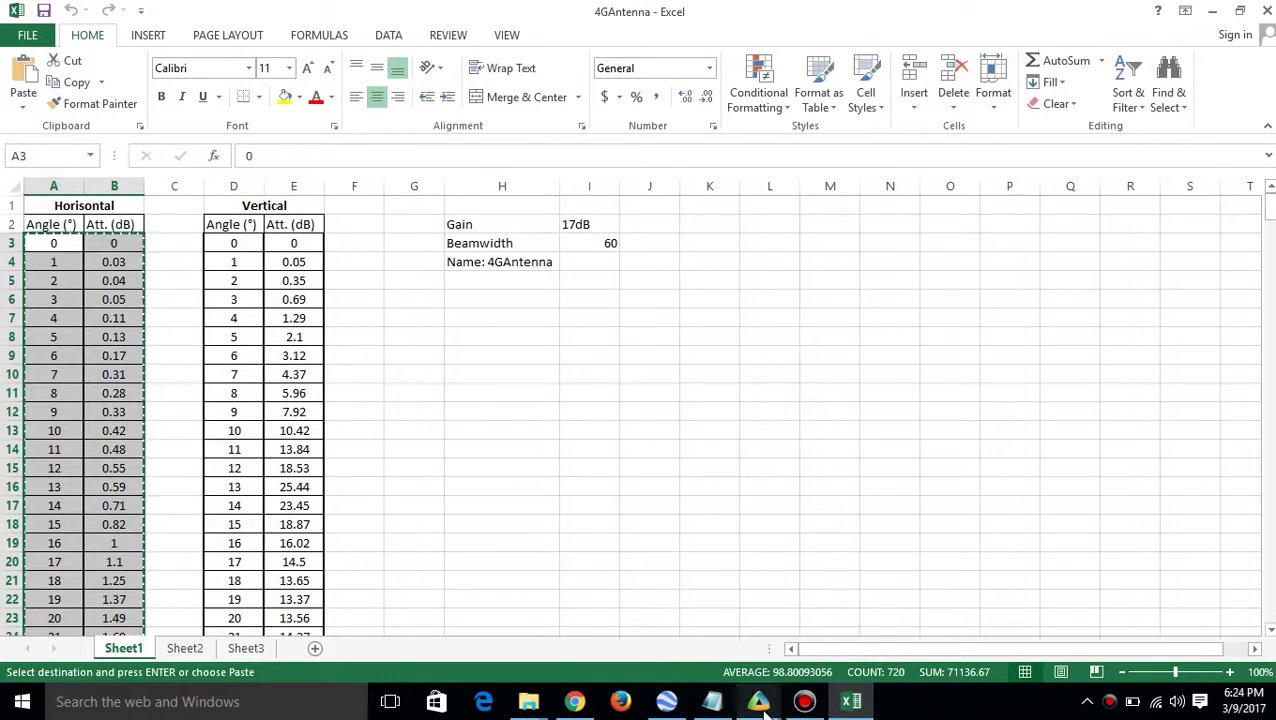
# Switch to Atoll, paste the copied values into the horizontal co-polar table from its first row, and apply them to 4GAntenna
pyautogui.moveTo(760, 702)
pyautogui.click(874, 611)
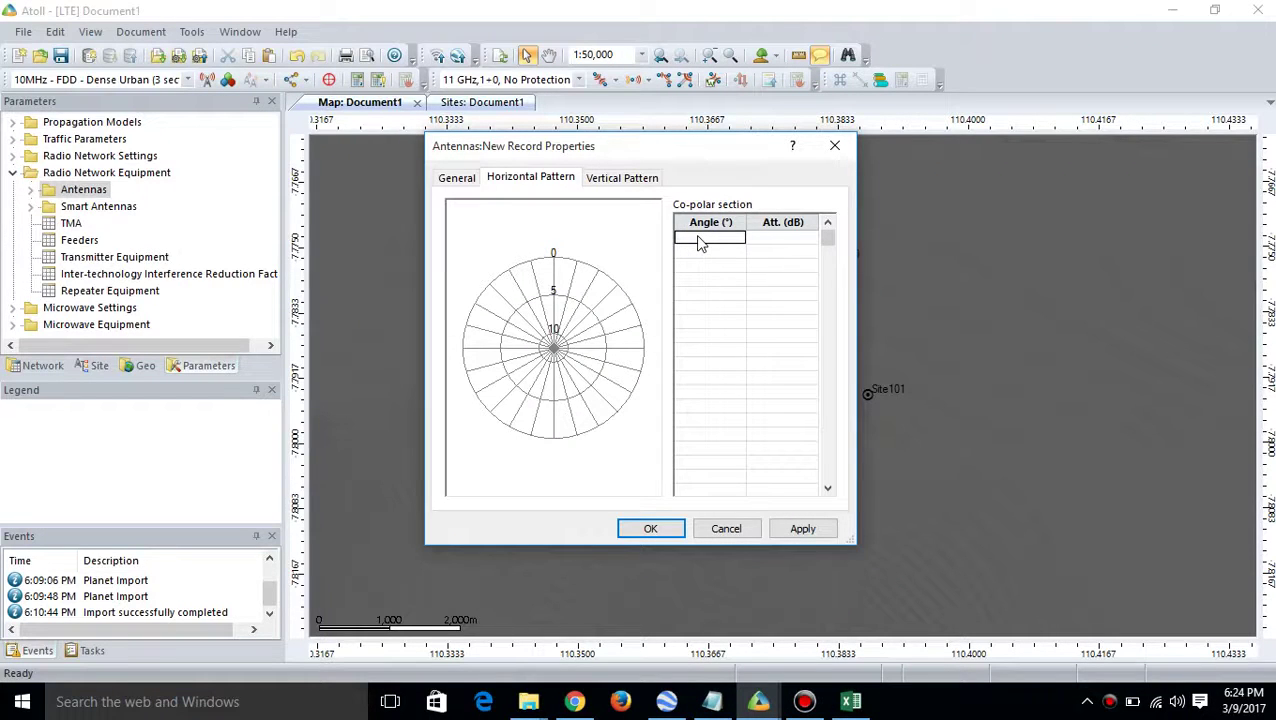
pyautogui.hotkey('ctrl', 'v')
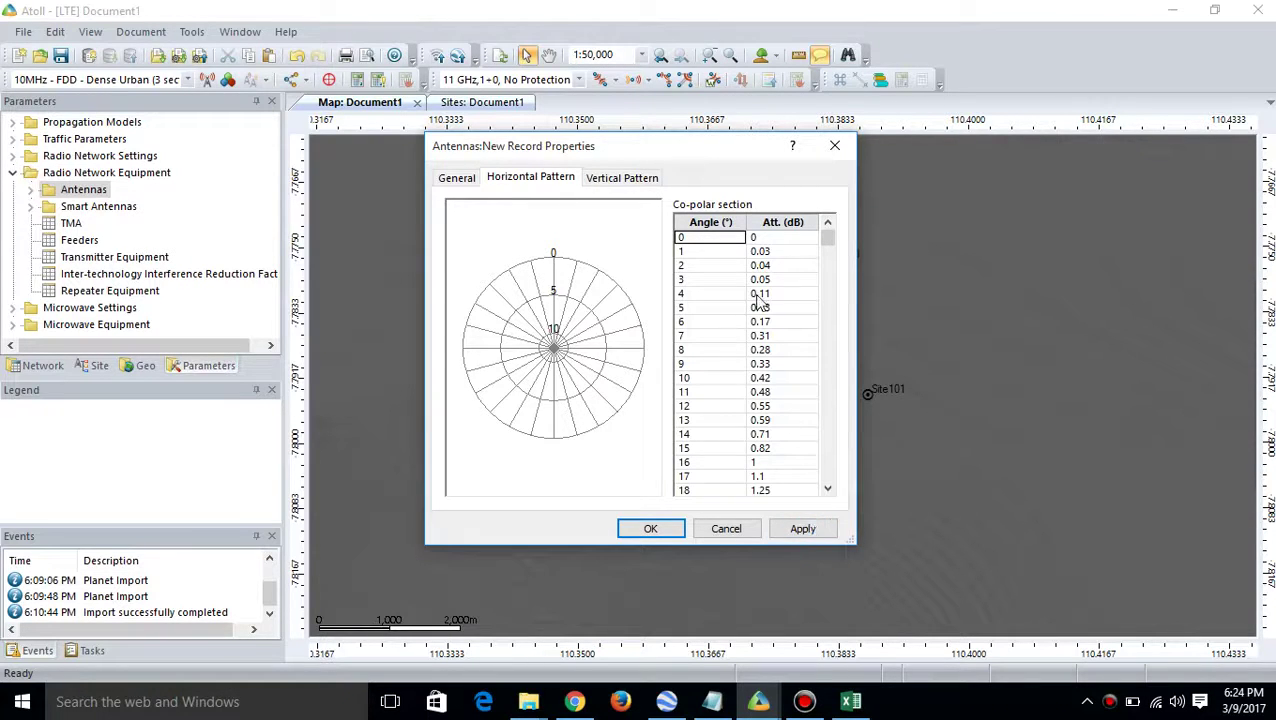
pyautogui.click(801, 529)
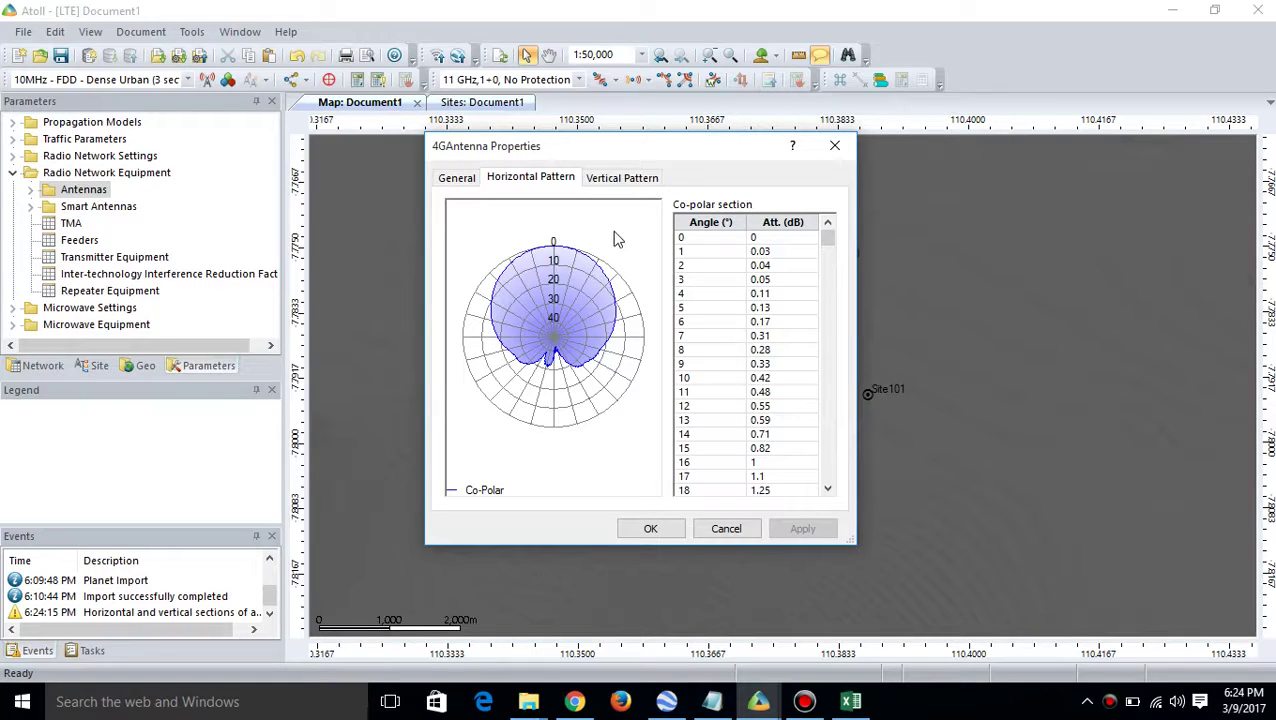
# Show 4GAntenna's vertical pattern table, and copy the vertical angle and attenuation values D3:E362 from the 4GAntenna workbook in Excel
pyautogui.click(619, 180)
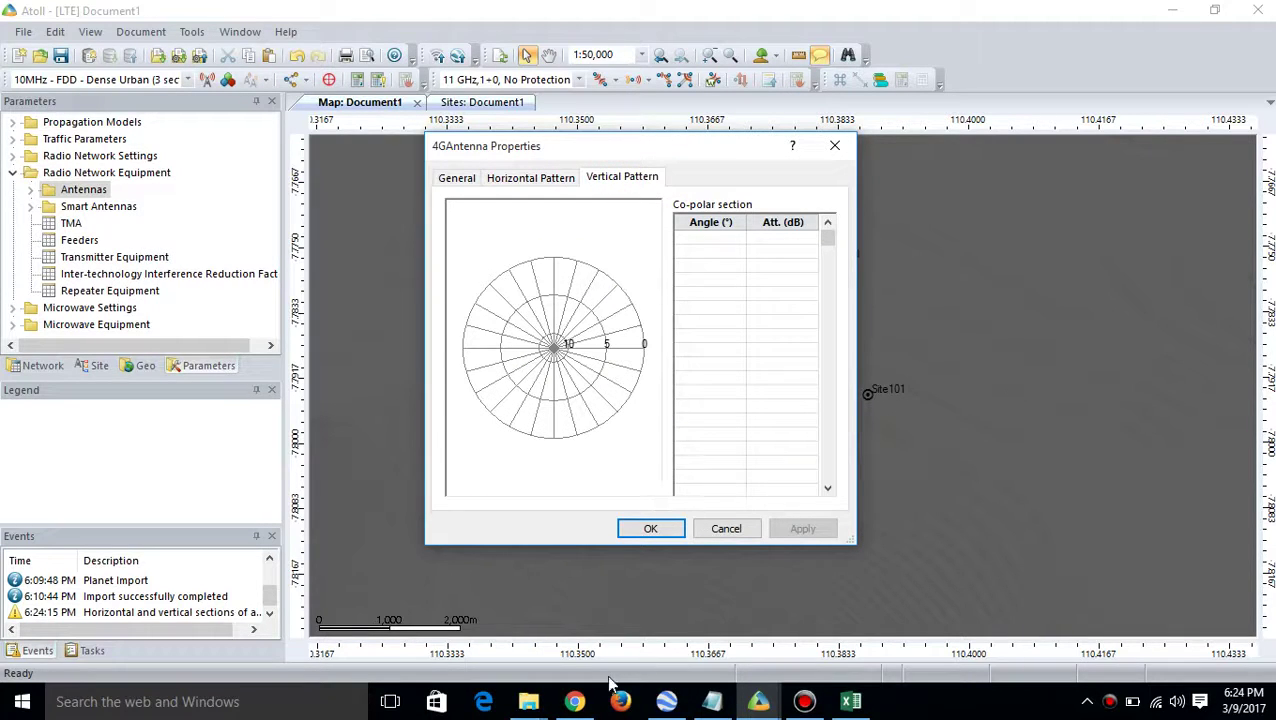
pyautogui.click(851, 701)
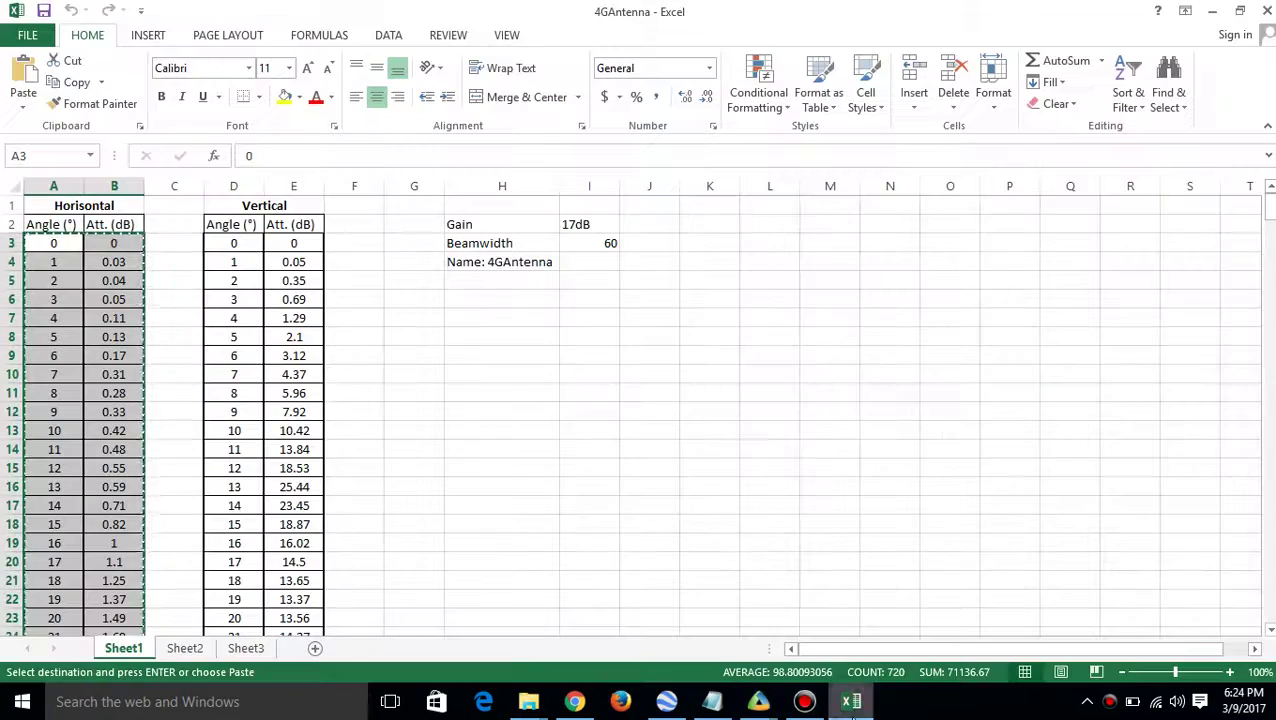
pyautogui.click(227, 243)
pyautogui.hotkey('shift', 'Right')
pyautogui.hotkey('shift', 'Down')
pyautogui.hotkey('shift', 'Down')
pyautogui.hotkey('shift', 'Down')
pyautogui.hotkey('shift', 'Down')
pyautogui.hotkey('shift', 'Down')
pyautogui.hotkey('shift', 'Down')
pyautogui.hotkey('shift', 'Down')
pyautogui.hotkey('shift', 'Down')
pyautogui.hotkey('shift', 'Down')
pyautogui.hotkey('shift', 'Down')
pyautogui.hotkey('shift', 'Down')
pyautogui.hotkey('shift', 'Down')
pyautogui.hotkey('shift', 'Down')
pyautogui.hotkey('shift', 'Down')
pyautogui.hotkey('shift', 'Down')
pyautogui.hotkey('shift', 'Down')
pyautogui.hotkey('shift', 'Down')
pyautogui.hotkey('shift', 'Down')
pyautogui.hotkey('shift', 'Down')
pyautogui.hotkey('shift', 'Down')
pyautogui.hotkey('shift', 'Down')
pyautogui.hotkey('shift', 'Down')
pyautogui.hotkey('shift', 'Down')
pyautogui.hotkey('shift', 'Down')
pyautogui.hotkey('shift', 'Down')
pyautogui.hotkey('shift', 'Down')
pyautogui.hotkey('shift', 'Down')
pyautogui.hotkey('shift', 'Down')
pyautogui.hotkey('shift', 'Down')
pyautogui.hotkey('shift', 'Down')
pyautogui.hotkey('shift', 'Down')
pyautogui.hotkey('shift', 'Down')
pyautogui.hotkey('shift', 'Down')
pyautogui.hotkey('shift', 'Down')
pyautogui.hotkey('shift', 'Down')
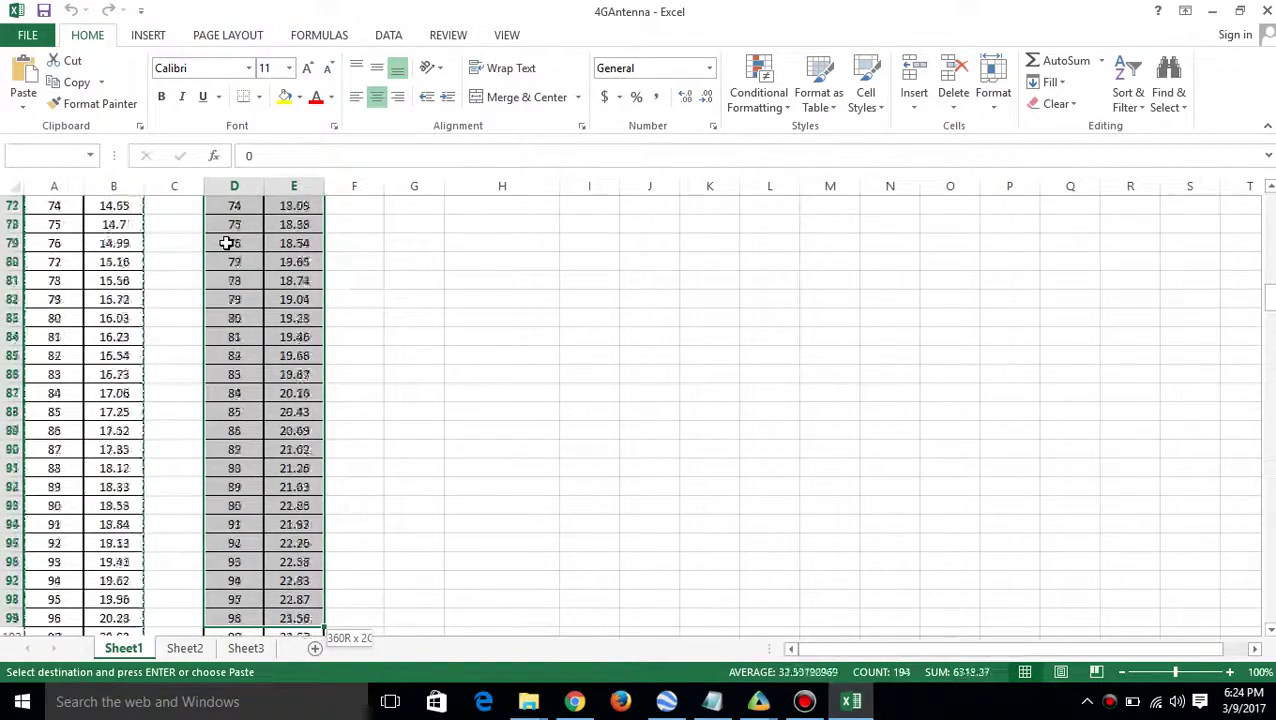
pyautogui.hotkey('shift', 'Down')
pyautogui.hotkey('shift', 'Down')
pyautogui.hotkey('shift', 'Down')
pyautogui.hotkey('shift', 'Down')
pyautogui.hotkey('shift', 'Down')
pyautogui.hotkey('shift', 'Down')
pyautogui.hotkey('shift', 'Down')
pyautogui.hotkey('shift', 'Down')
pyautogui.hotkey('shift', 'Down')
pyautogui.hotkey('shift', 'Down')
pyautogui.hotkey('shift', 'Down')
pyautogui.hotkey('shift', 'Down')
pyautogui.hotkey('shift', 'Down')
pyautogui.hotkey('shift', 'Down')
pyautogui.hotkey('shift', 'Down')
pyautogui.hotkey('shift', 'Down')
pyautogui.hotkey('shift', 'Down')
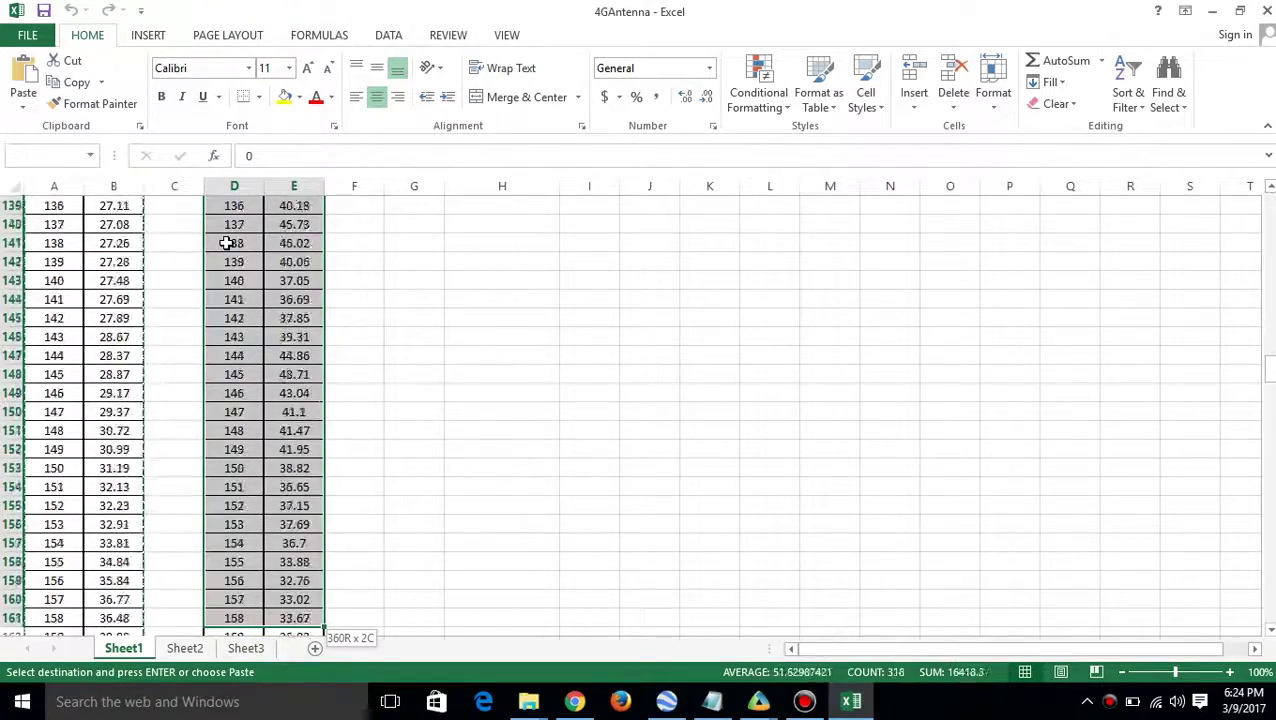
pyautogui.hotkey('shift', 'Down')
pyautogui.hotkey('shift', 'Down')
pyautogui.hotkey('shift', 'Down')
pyautogui.hotkey('shift', 'Down')
pyautogui.hotkey('shift', 'Down')
pyautogui.hotkey('shift', 'Down')
pyautogui.hotkey('shift', 'Down')
pyautogui.hotkey('shift', 'Down')
pyautogui.hotkey('shift', 'Down')
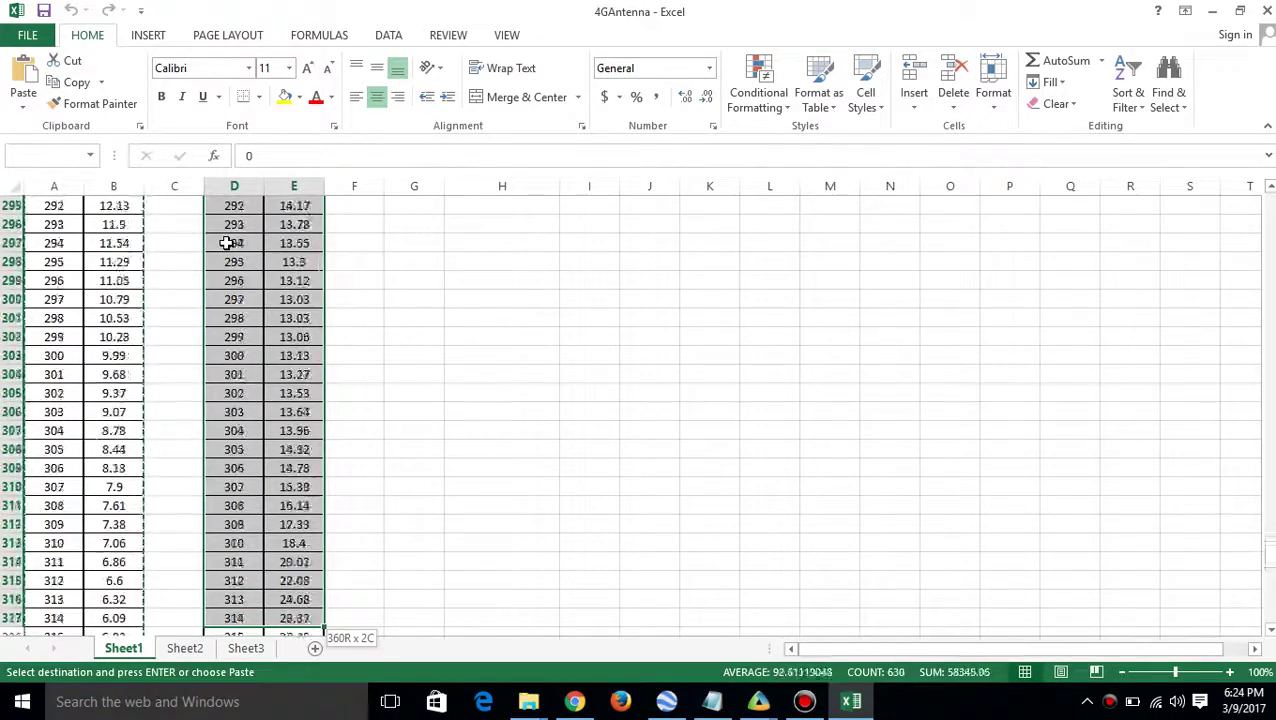
pyautogui.hotkey('shift', 'Down')
pyautogui.hotkey('shift', 'Down')
pyautogui.hotkey('shift', 'Down')
pyautogui.hotkey('shift', 'Down')
pyautogui.hotkey('shift', 'Down')
pyautogui.hotkey('shift', 'Down')
pyautogui.hotkey('shift', 'Down')
pyautogui.hotkey('shift', 'Down')
pyautogui.hotkey('shift', 'Down')
pyautogui.hotkey('shift', 'Down')
pyautogui.hotkey('shift', 'Down')
pyautogui.hotkey('shift', 'Down')
pyautogui.hotkey('shift', 'Down')
pyautogui.hotkey('shift', 'Down')
pyautogui.hotkey('shift', 'Down')
pyautogui.hotkey('shift', 'Down')
pyautogui.hotkey('shift', 'Down')
pyautogui.hotkey('shift', 'Down')
pyautogui.hotkey('shift', 'Down')
pyautogui.hotkey('shift', 'Down')
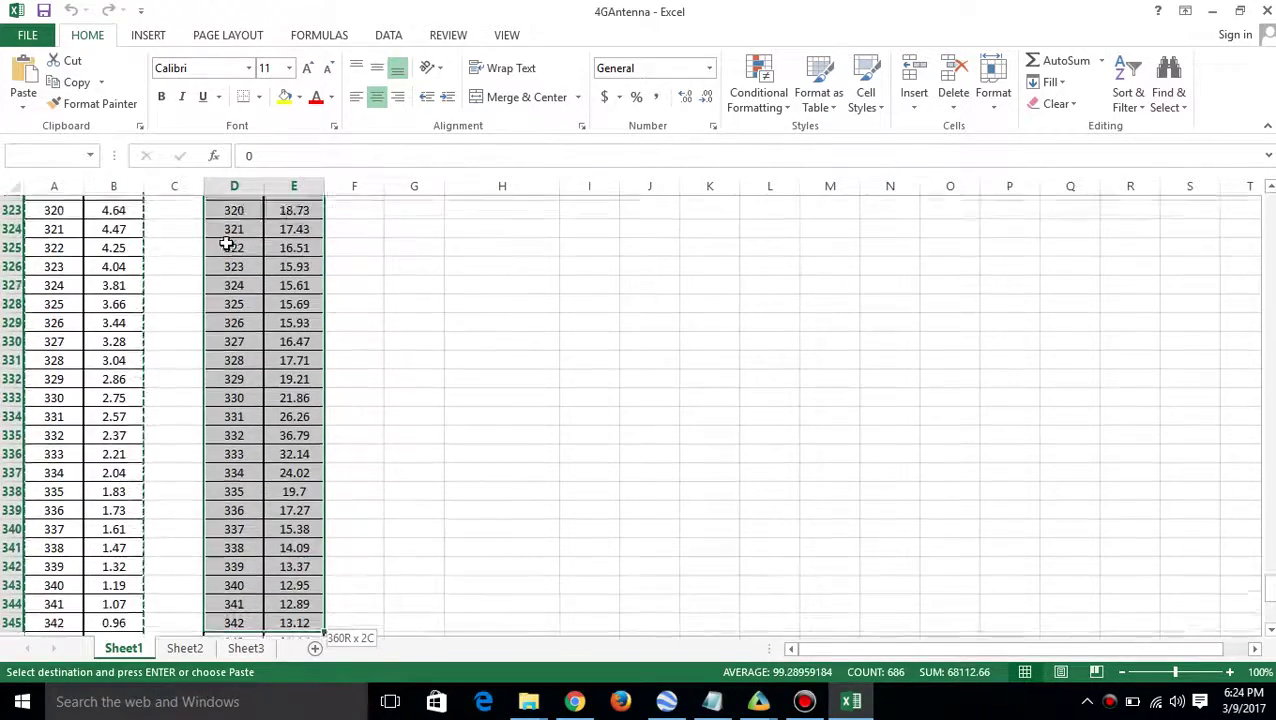
pyautogui.hotkey('shift', 'Down')
pyautogui.hotkey('shift', 'Down')
pyautogui.hotkey('shift', 'Down')
pyautogui.hotkey('shift', 'Down')
pyautogui.hotkey('shift', 'Down')
pyautogui.hotkey('shift', 'Down')
pyautogui.hotkey('shift', 'Down')
pyautogui.hotkey('shift', 'Down')
pyautogui.hotkey('shift', 'Down')
pyautogui.hotkey('shift', 'Down')
pyautogui.hotkey('shift', 'Down')
pyautogui.hotkey('shift', 'Down')
pyautogui.hotkey('shift', 'Down')
pyautogui.hotkey('shift', 'Down')
pyautogui.hotkey('shift', 'Down')
pyautogui.hotkey('shift', 'Down')
pyautogui.hotkey('shift', 'Down')
pyautogui.hotkey('shift', 'Down')
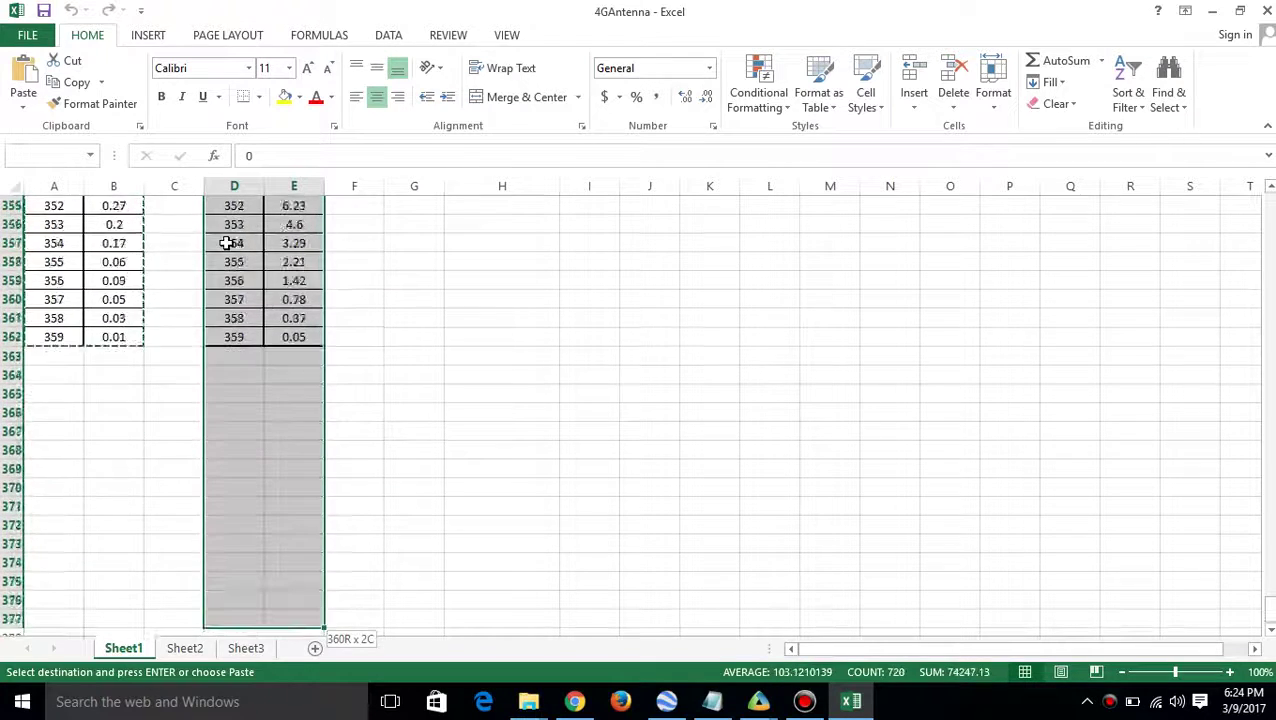
pyautogui.hotkey('shift', 'Up')
pyautogui.hotkey('shift', 'Up')
pyautogui.hotkey('shift', 'Up')
pyautogui.hotkey('shift', 'Up')
pyautogui.hotkey('shift', 'Up')
pyautogui.hotkey('shift', 'Up')
pyautogui.hotkey('shift', 'Up')
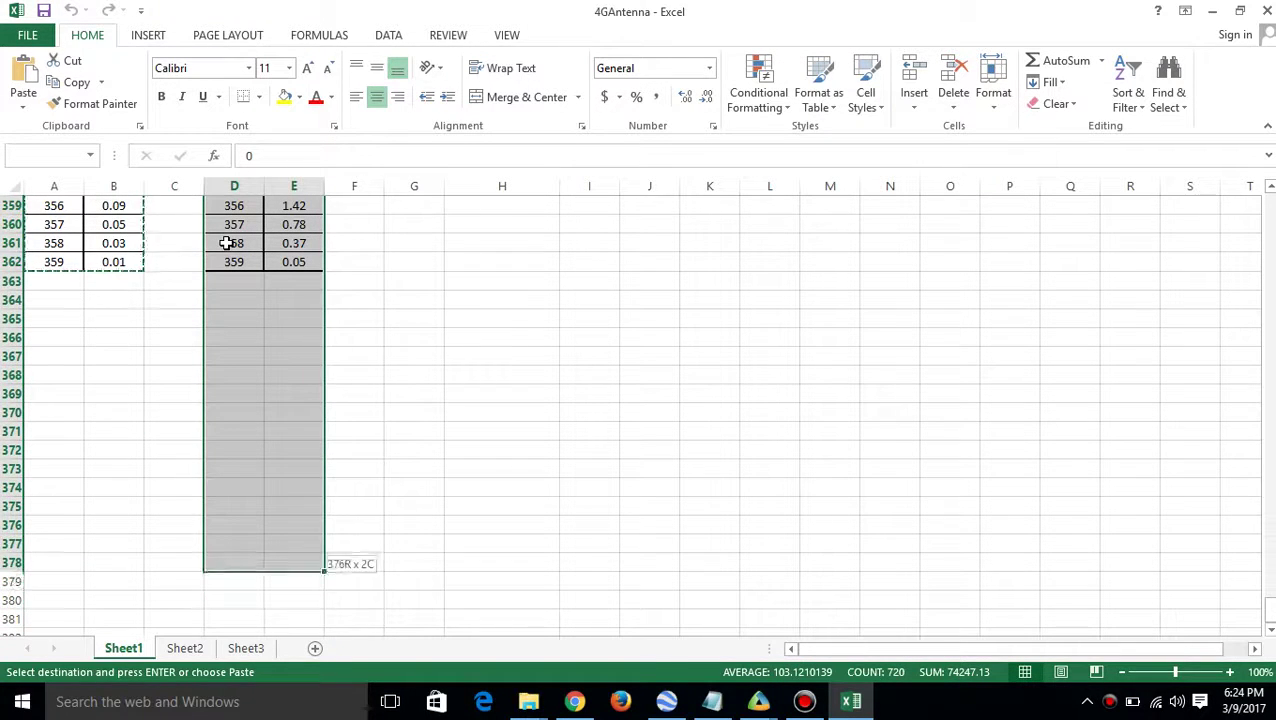
pyautogui.hotkey('shift', 'Up')
pyautogui.hotkey('shift', 'Up')
pyautogui.hotkey('shift', 'Up')
pyautogui.hotkey('shift', 'Up')
pyautogui.hotkey('shift', 'Up')
pyautogui.hotkey('shift', 'Up')
pyautogui.hotkey('shift', 'Up')
pyautogui.hotkey('shift', 'Up')
pyautogui.hotkey('shift', 'Up')
pyautogui.hotkey('shift', 'Up')
pyautogui.hotkey('shift', 'Up')
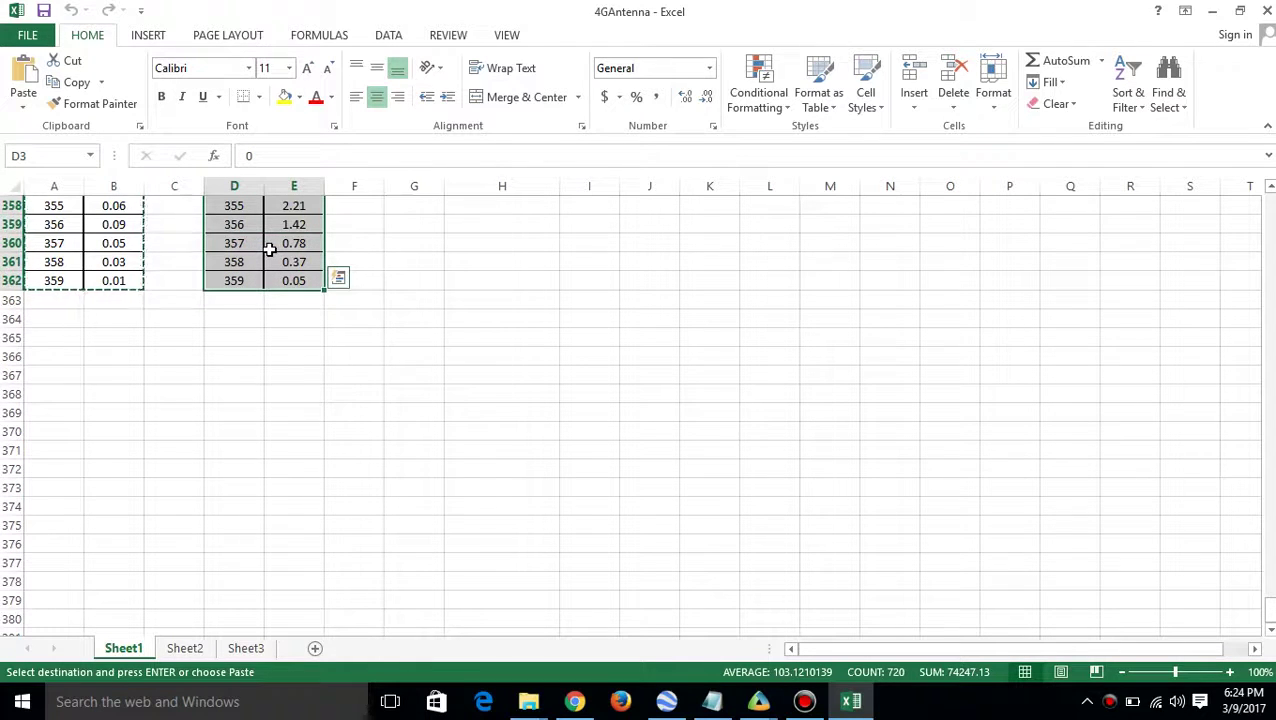
pyautogui.rightClick(269, 249)
pyautogui.click(336, 287)
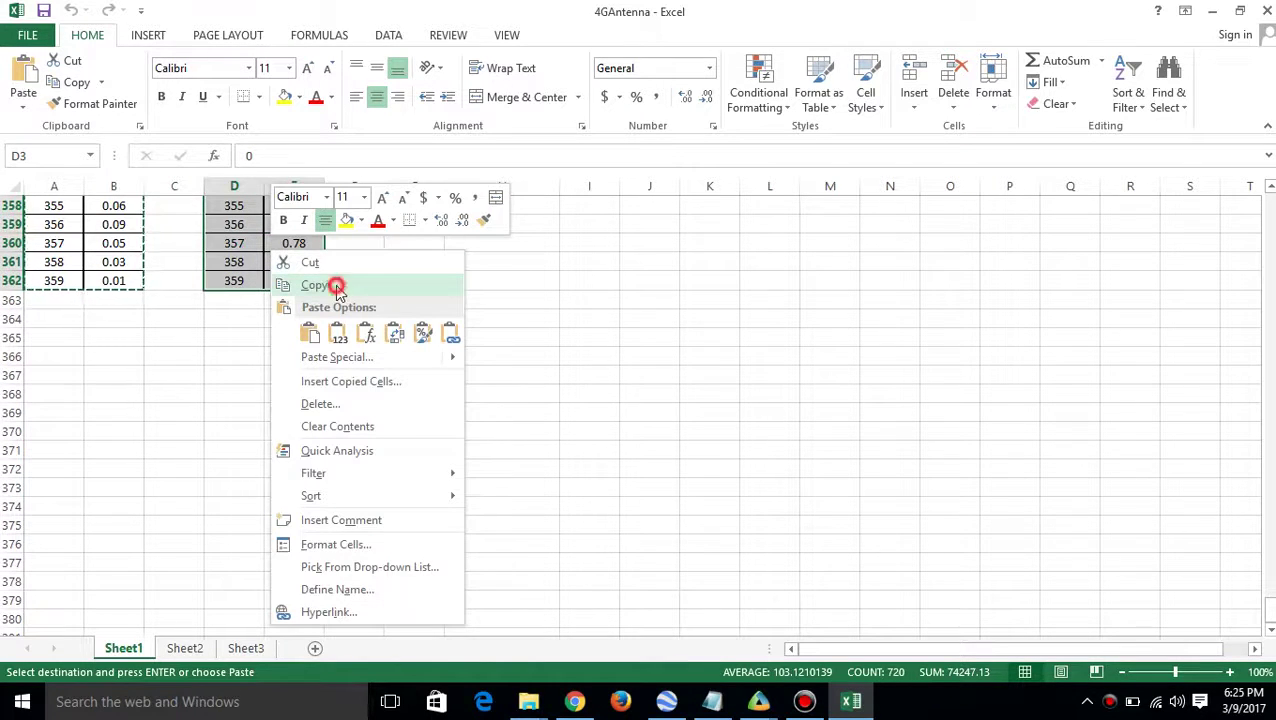
pyautogui.scroll(20, 336, 287)
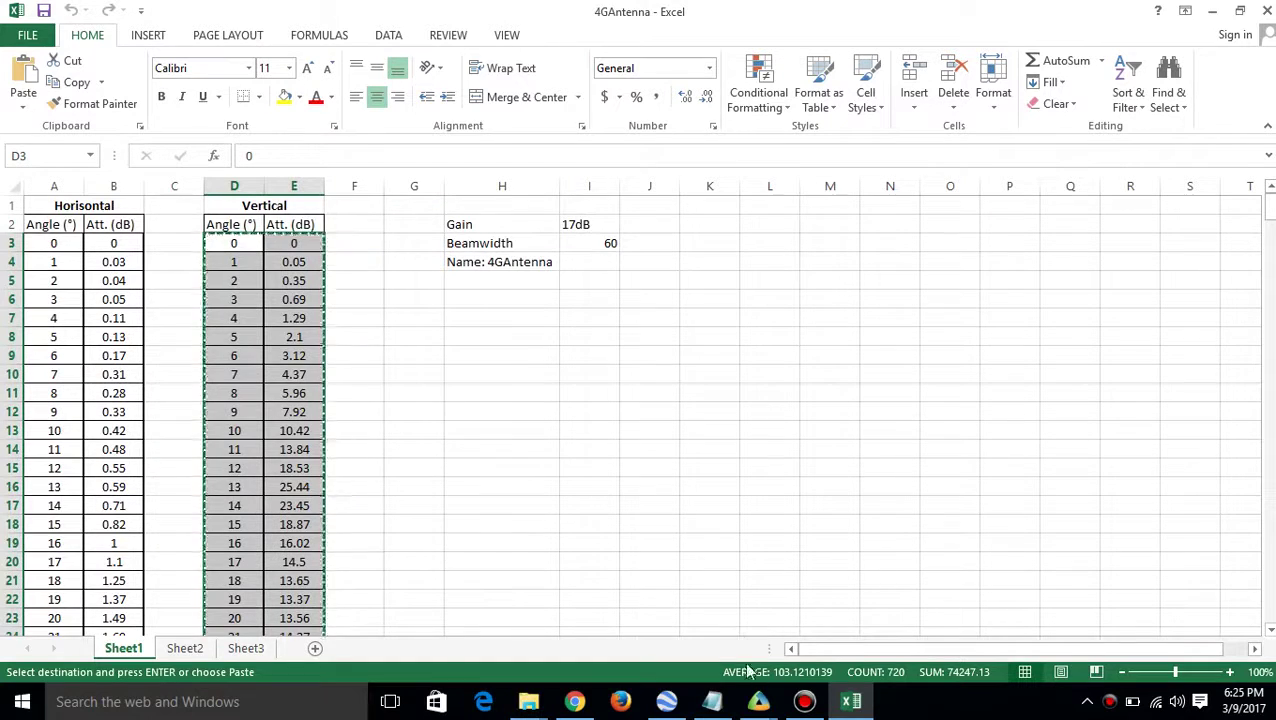
# Switch to Atoll, paste the copied values into the vertical co-polar table from its first row, and apply them to 4GAntenna
pyautogui.moveTo(759, 701)
pyautogui.click(897, 608)
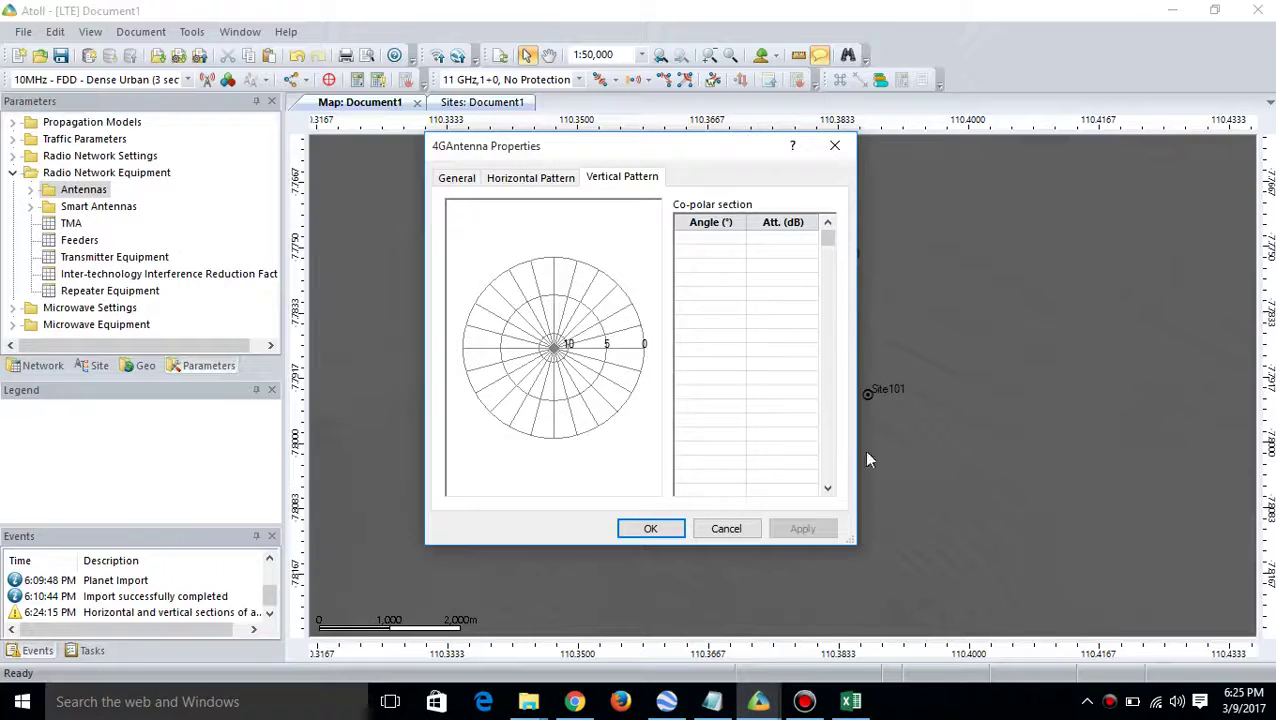
pyautogui.click(695, 240)
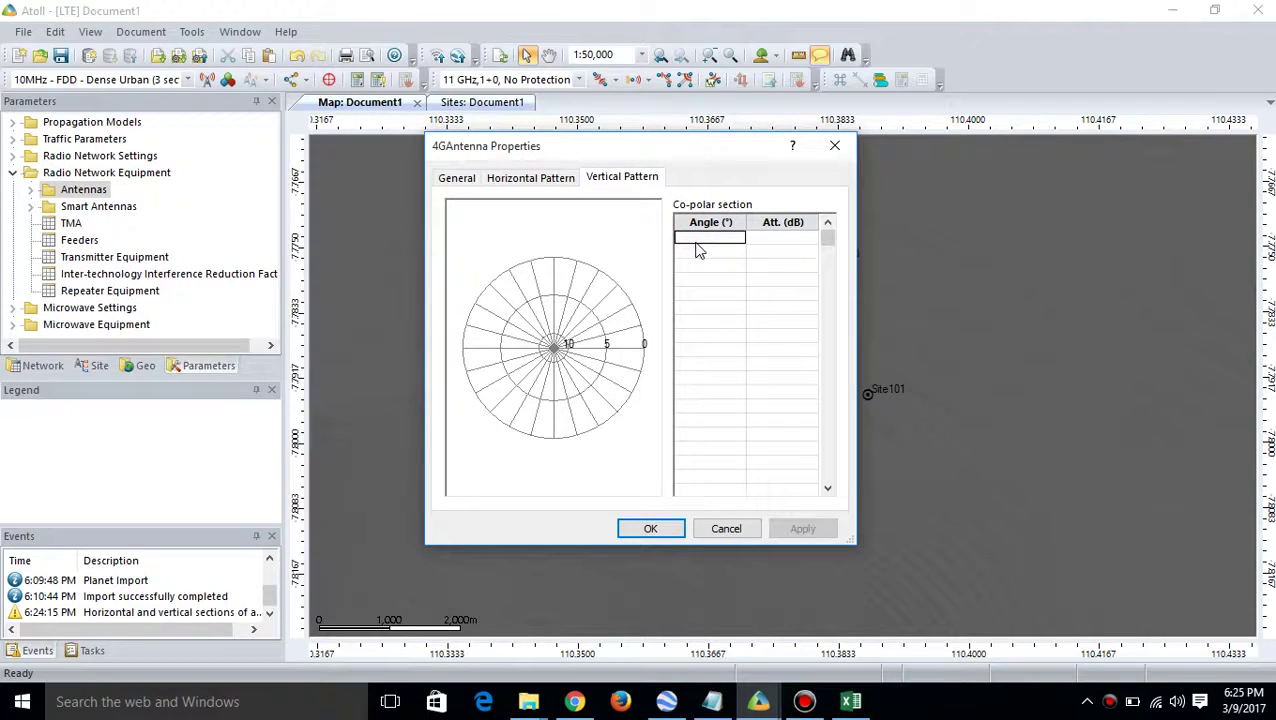
pyautogui.hotkey('ctrl', 'v')
pyautogui.click(804, 529)
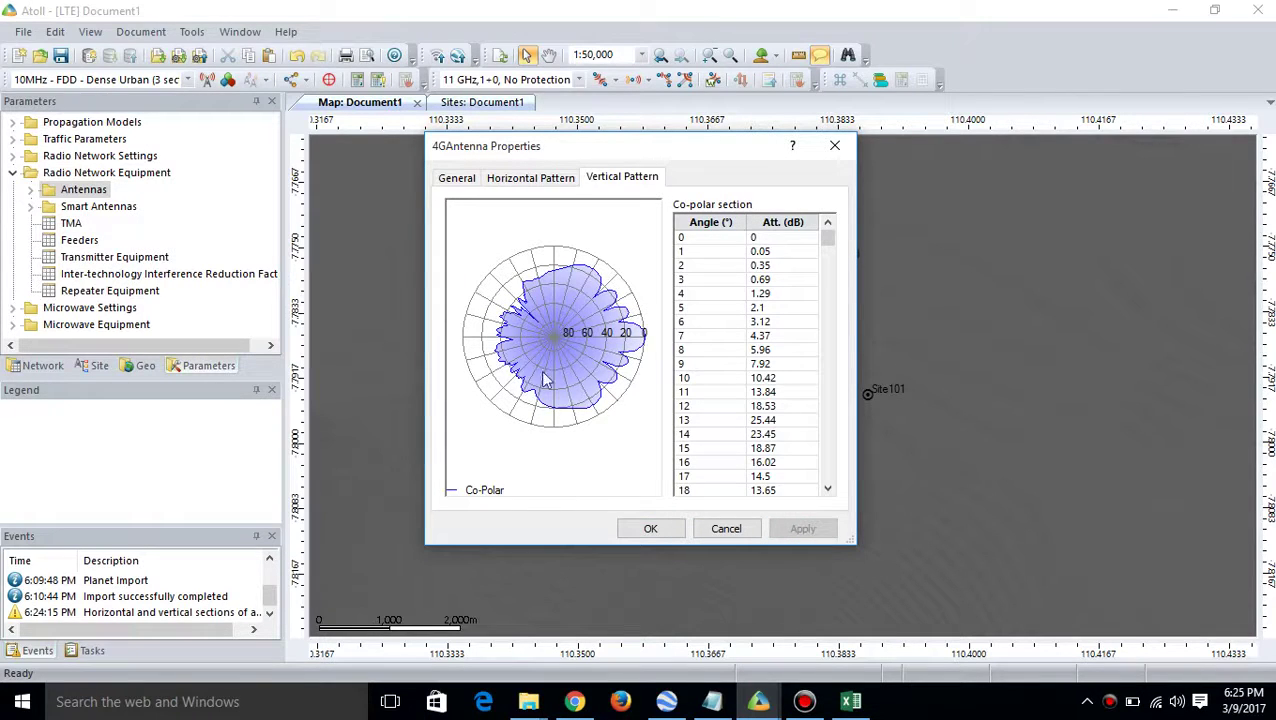
# Review 4GAntenna's horizontal pattern and general settings, and accept the antenna properties
pyautogui.click(509, 178)
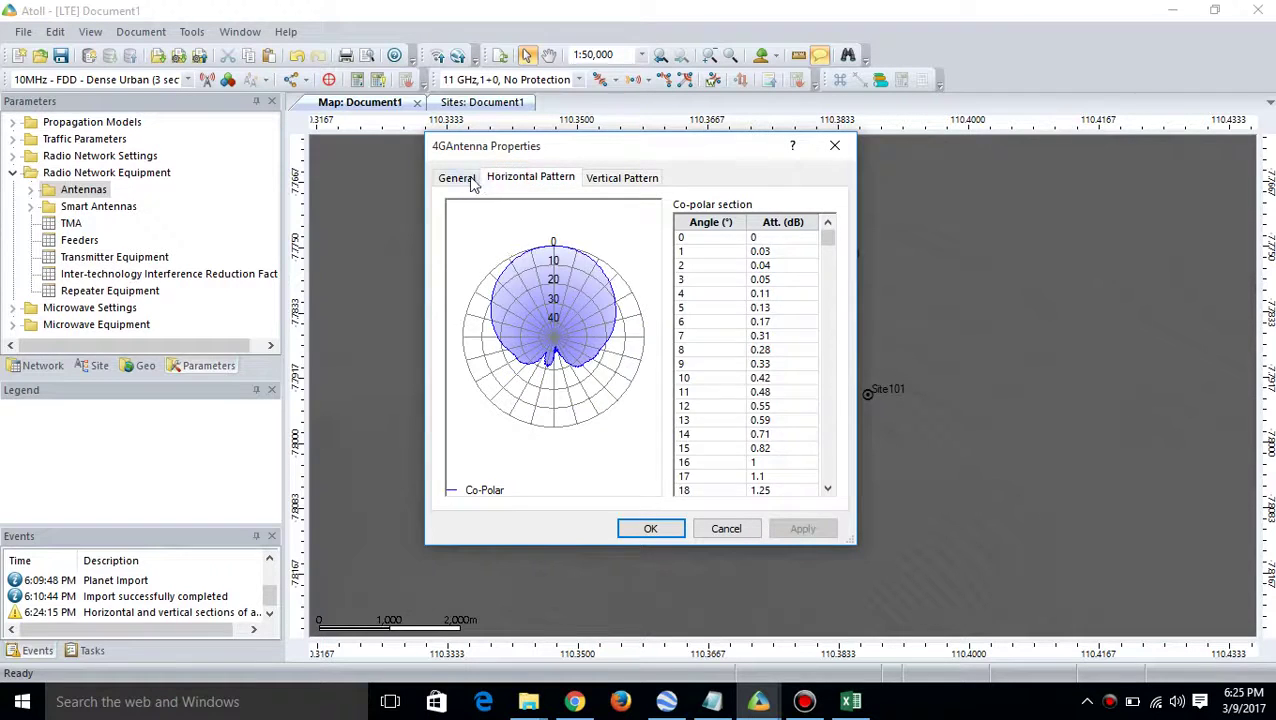
pyautogui.click(461, 177)
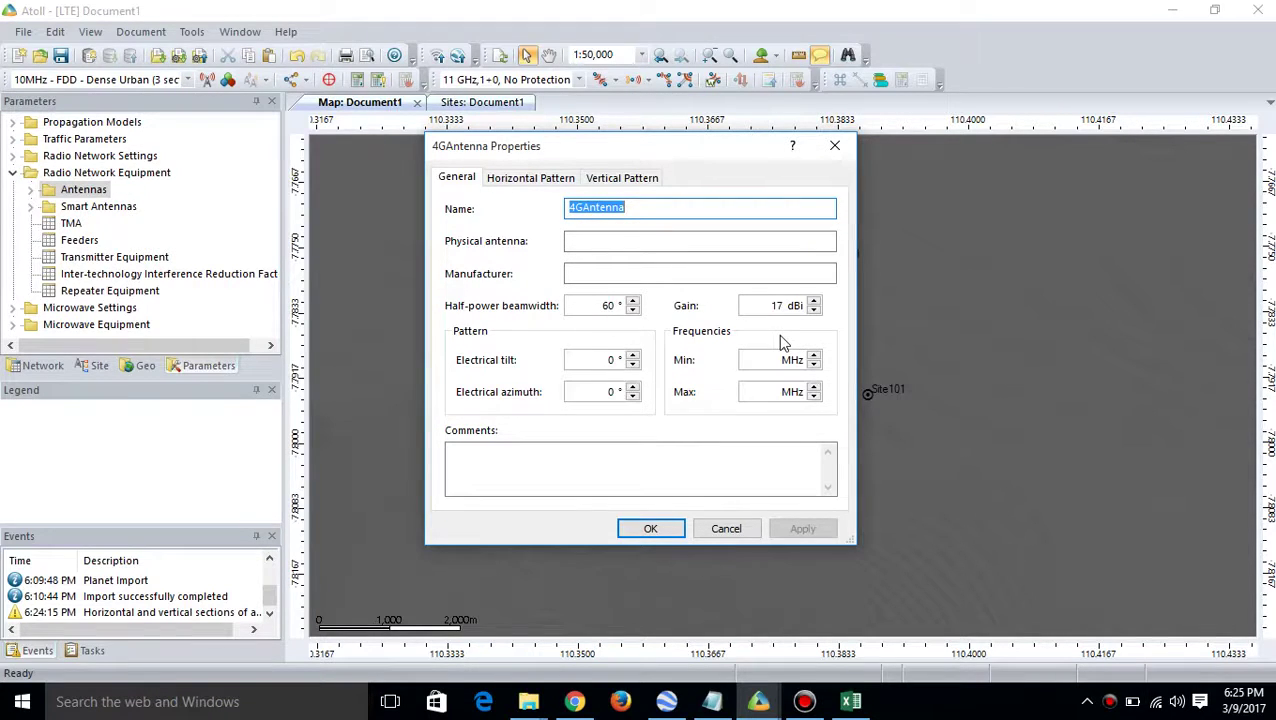
pyautogui.click(650, 530)
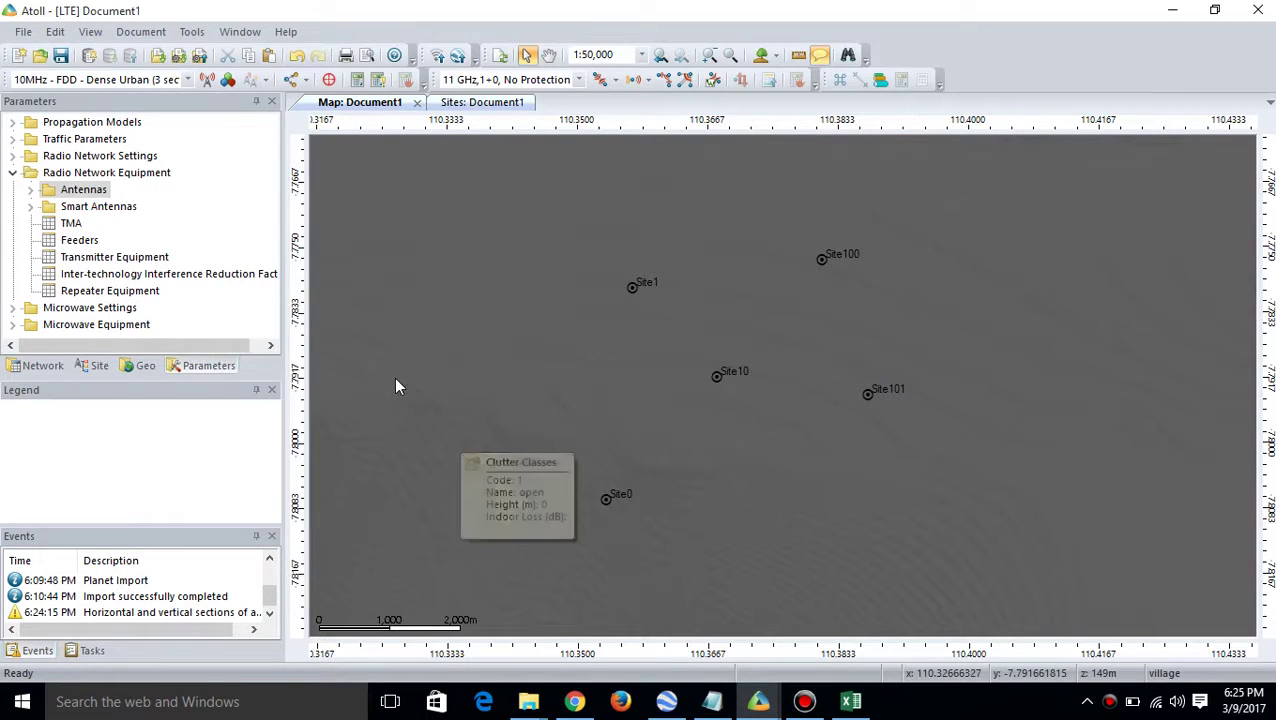
# Open the table of the network's Transmitters folder
pyautogui.click(44, 366)
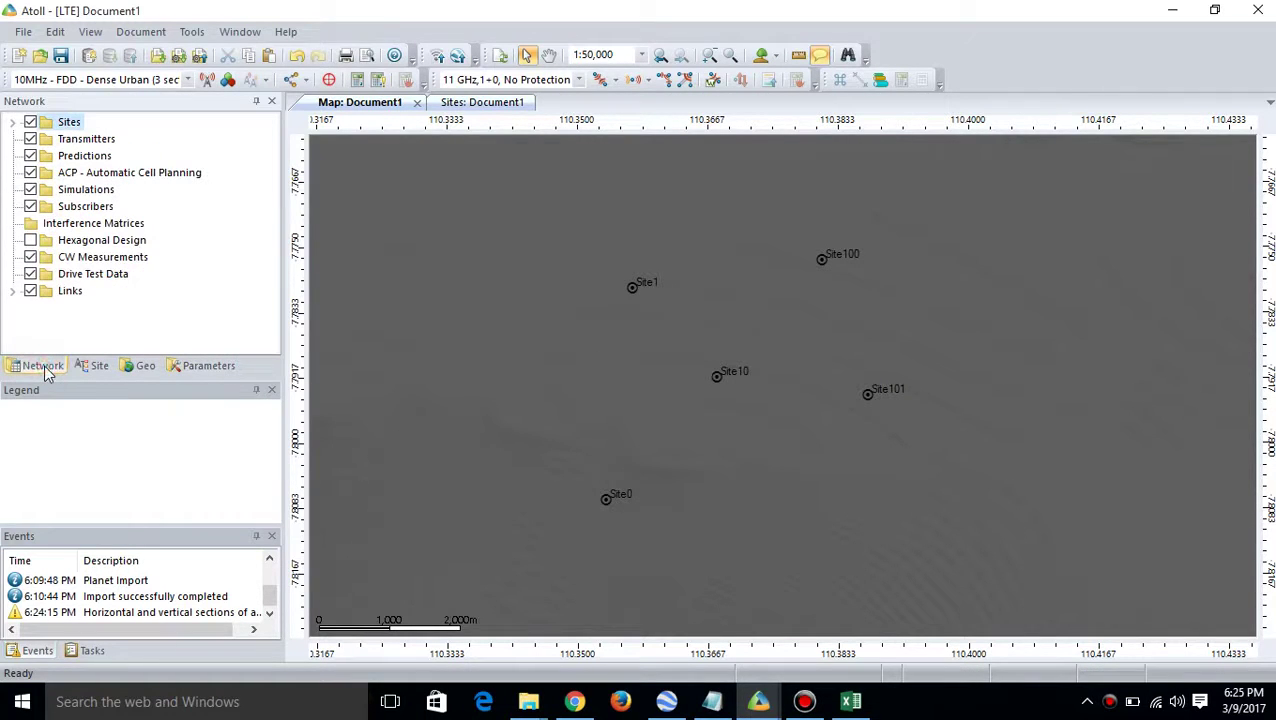
pyautogui.click(80, 145)
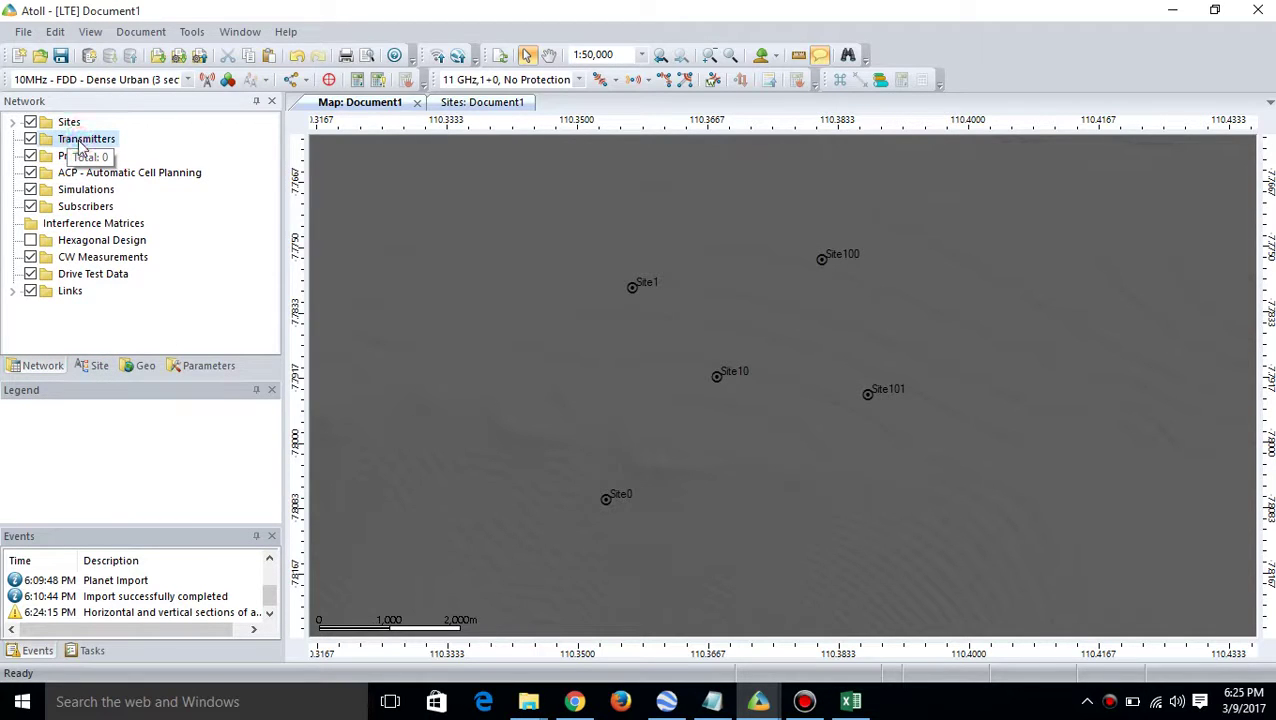
pyautogui.rightClick(80, 145)
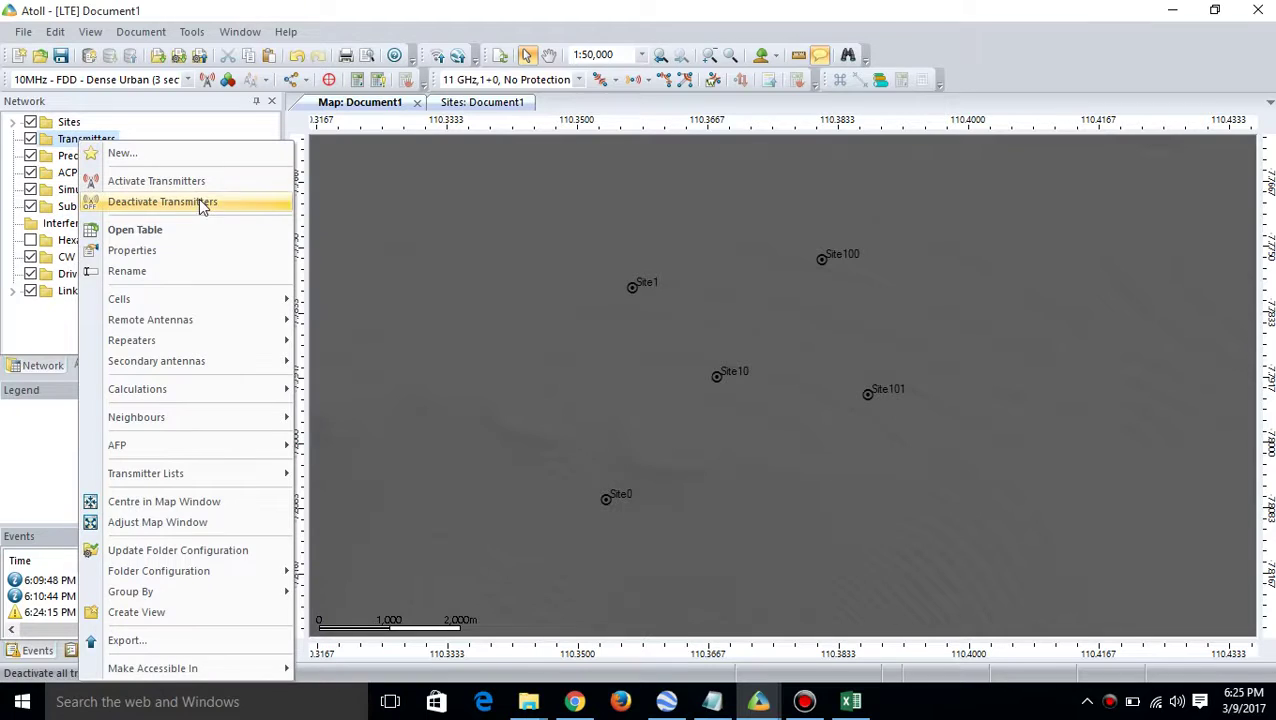
pyautogui.click(226, 237)
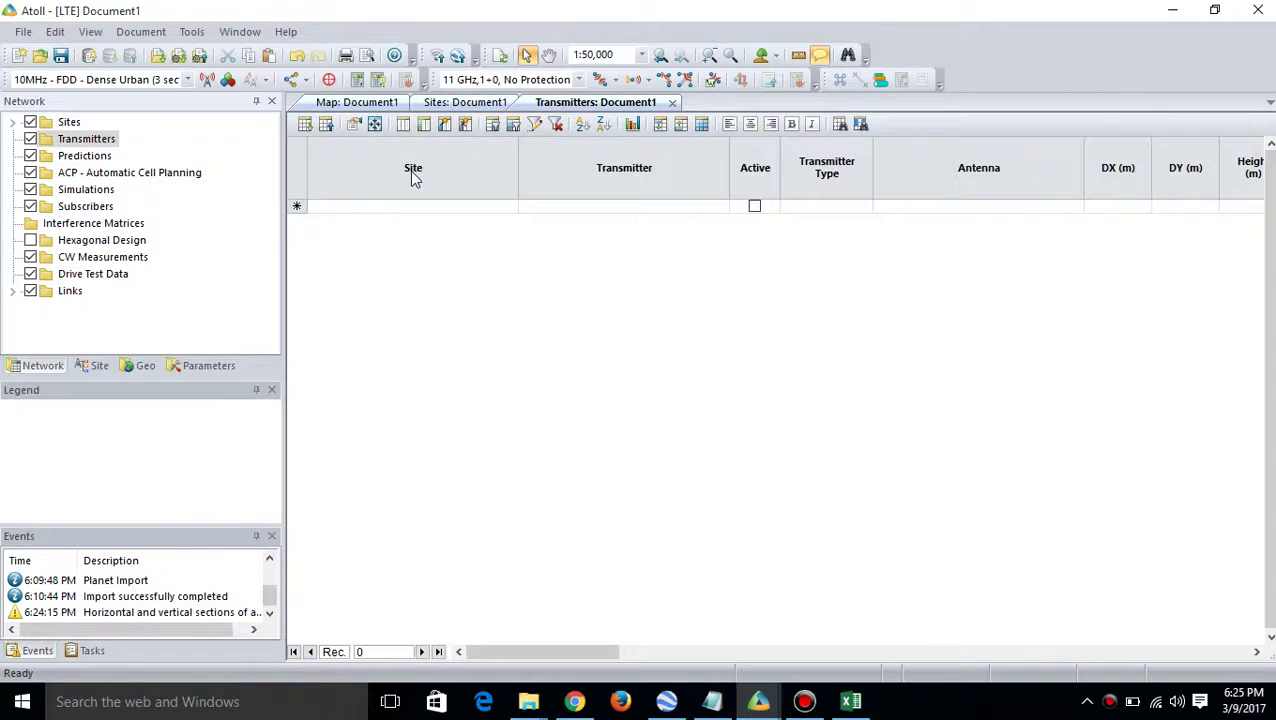
# Import the transmitter text file from the tugas folder into the Transmitters table and dismiss the completion message
pyautogui.click(307, 131)
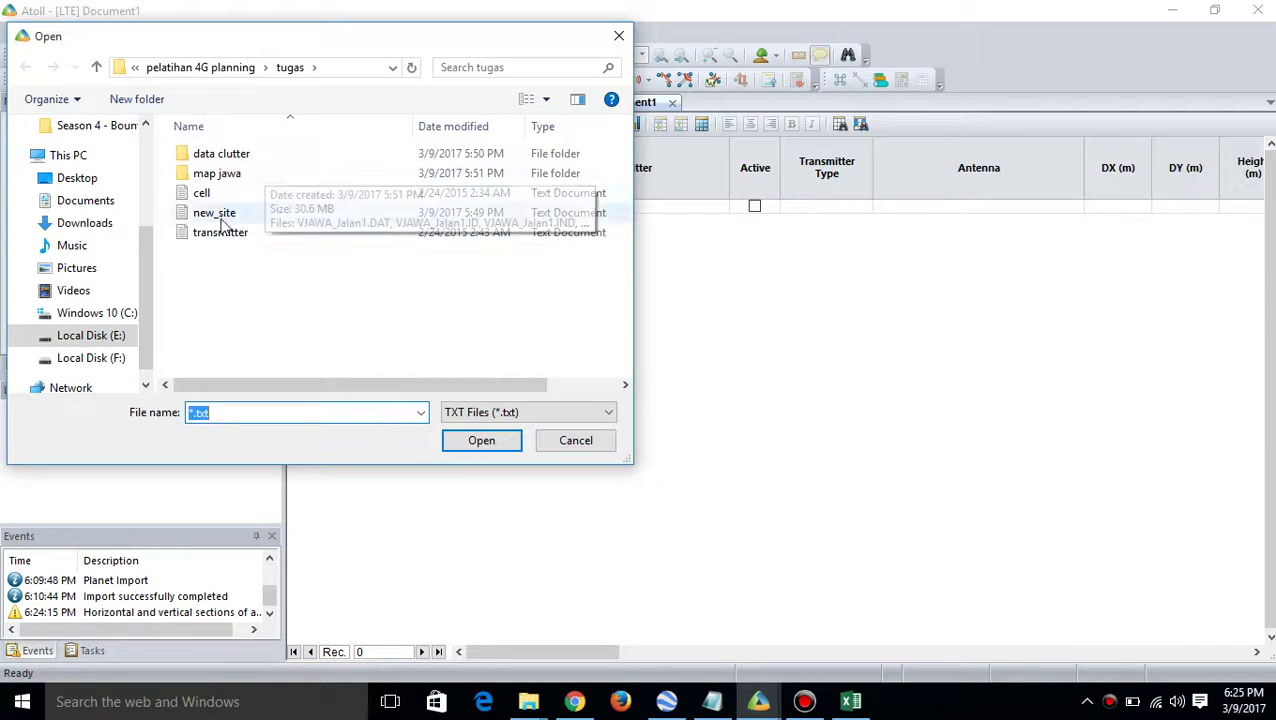
pyautogui.click(253, 241)
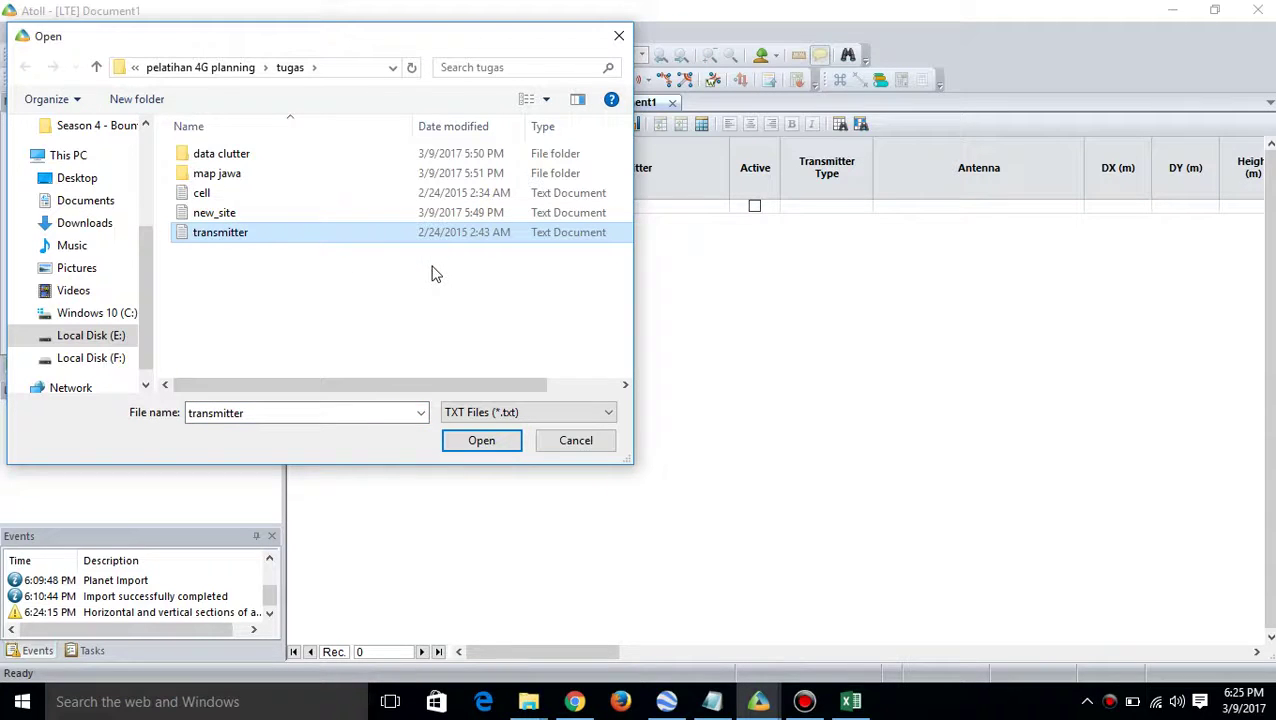
pyautogui.click(488, 443)
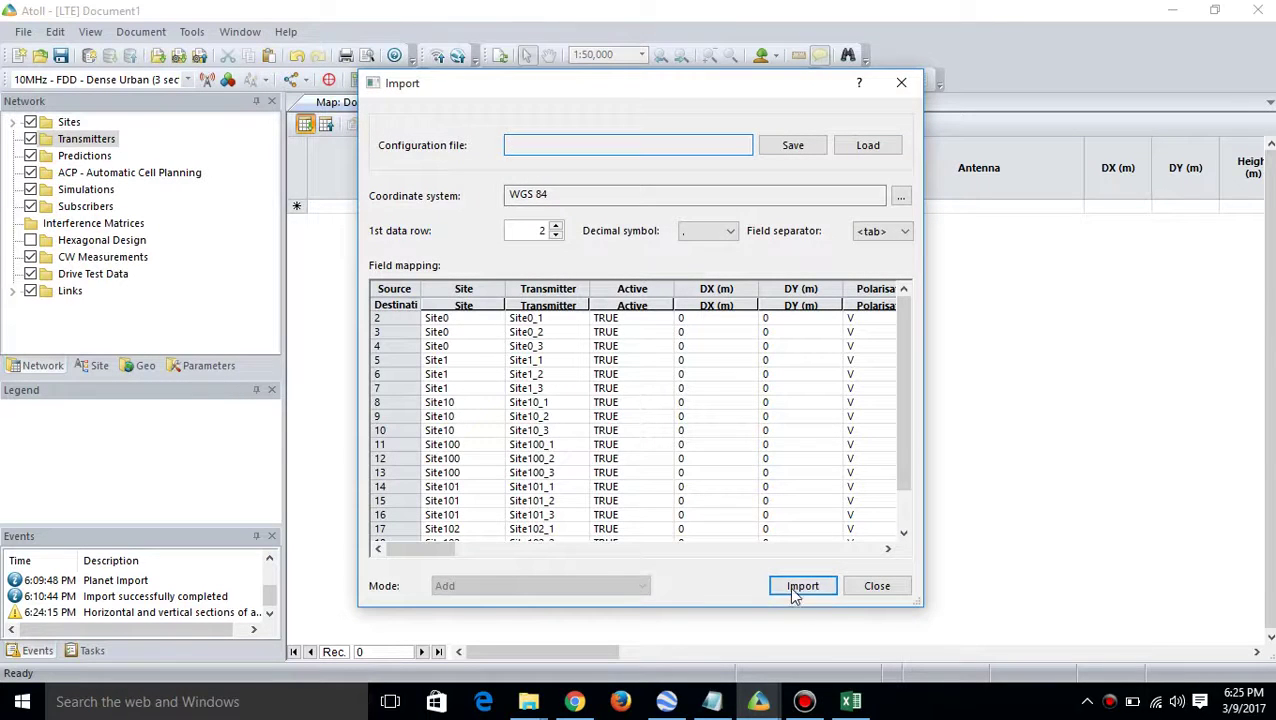
pyautogui.click(794, 591)
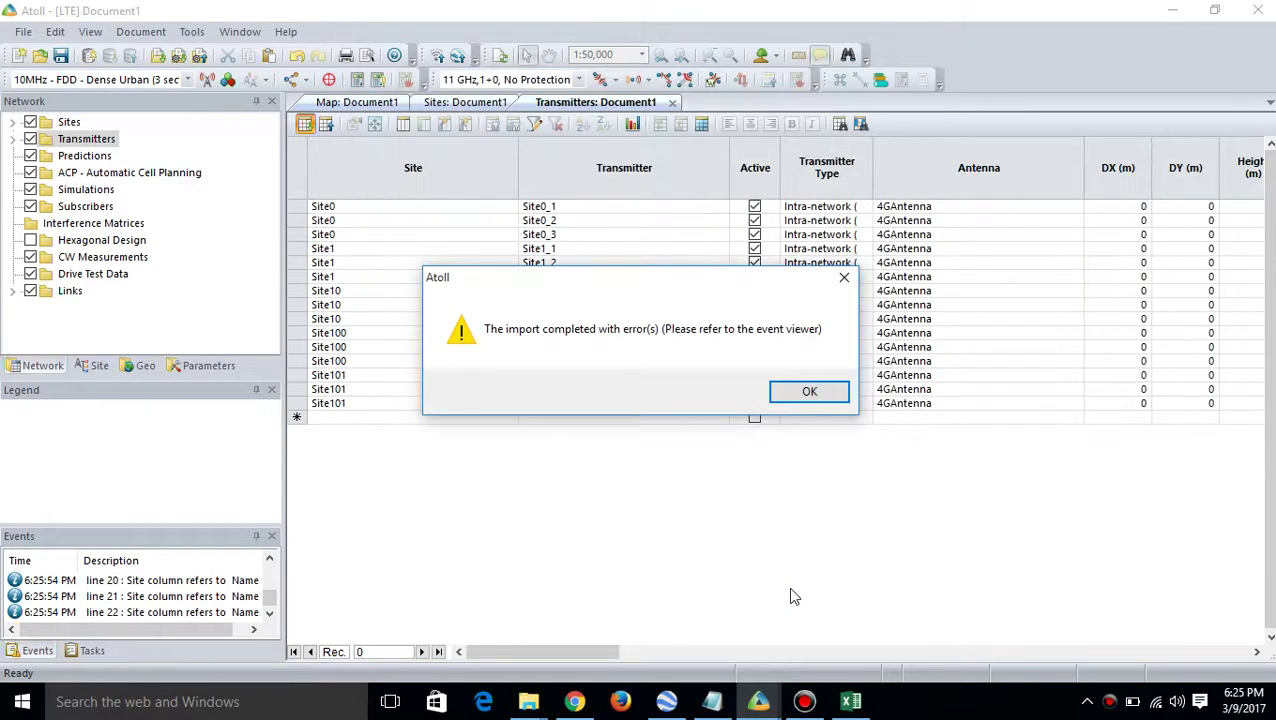
pyautogui.click(844, 278)
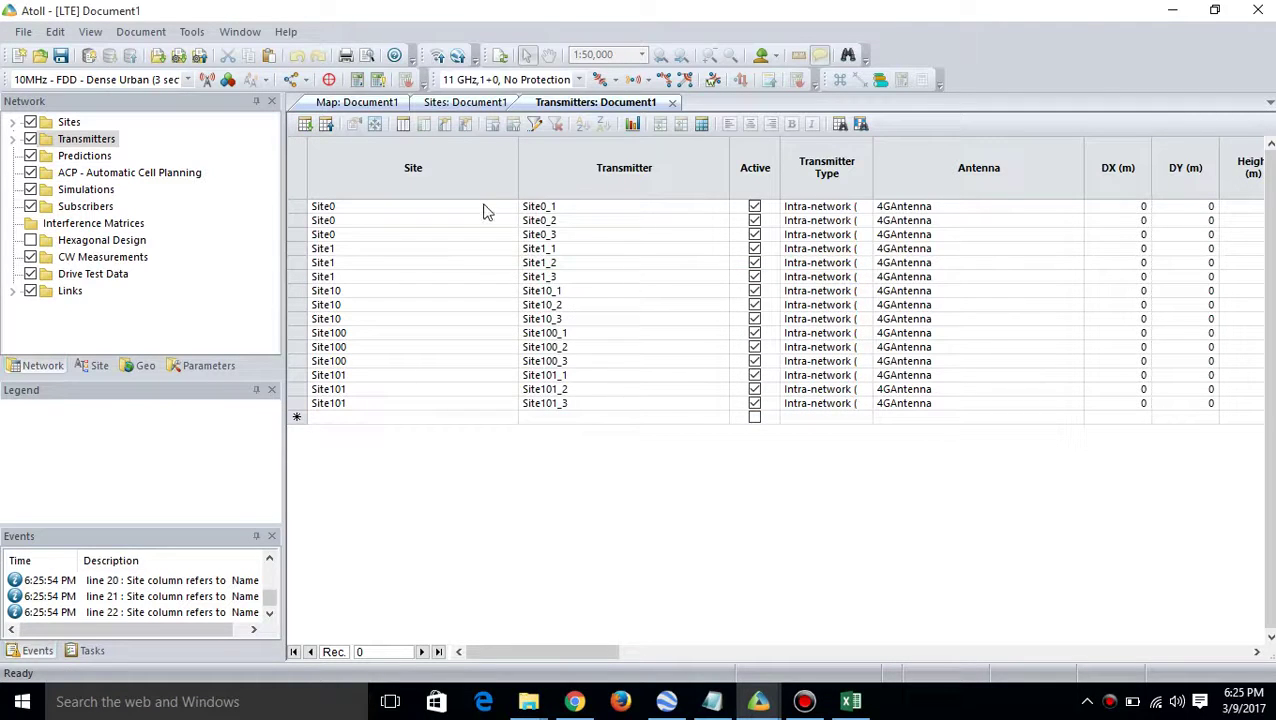
# Check the imported transmitters on the map, and open the Cells table of the Transmitters folder
pyautogui.click(360, 106)
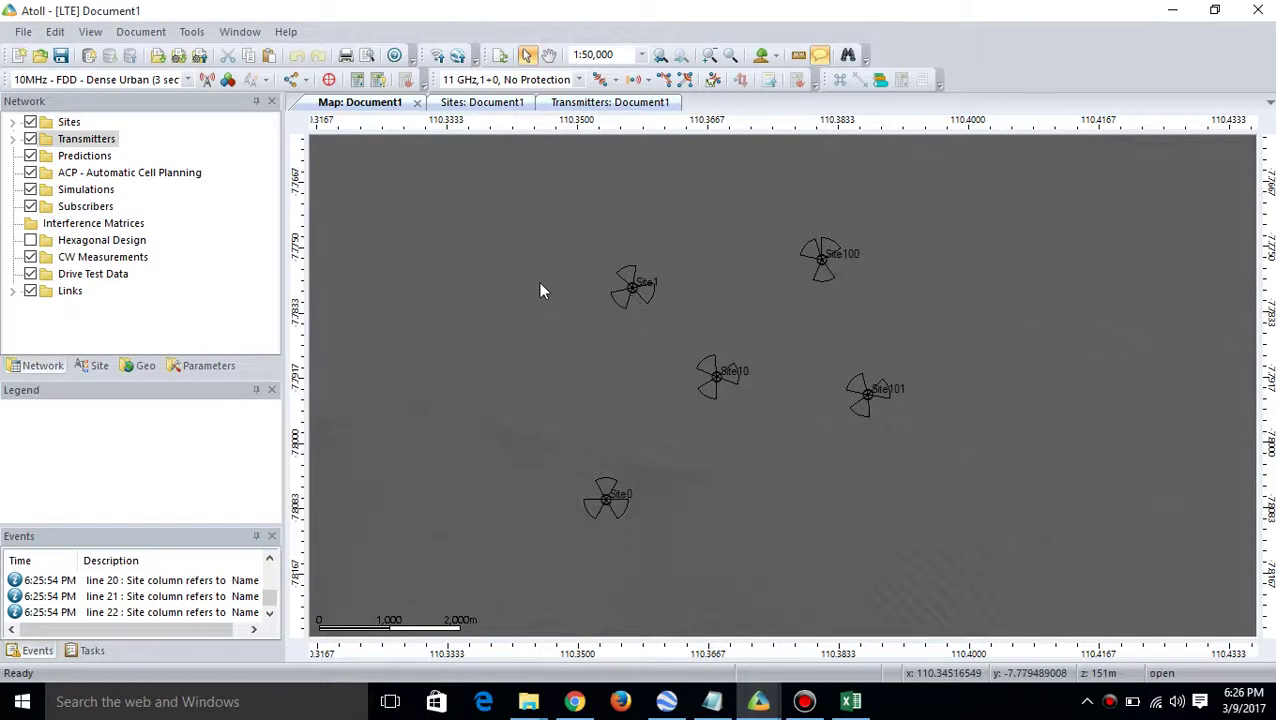
pyautogui.moveTo(541, 288)
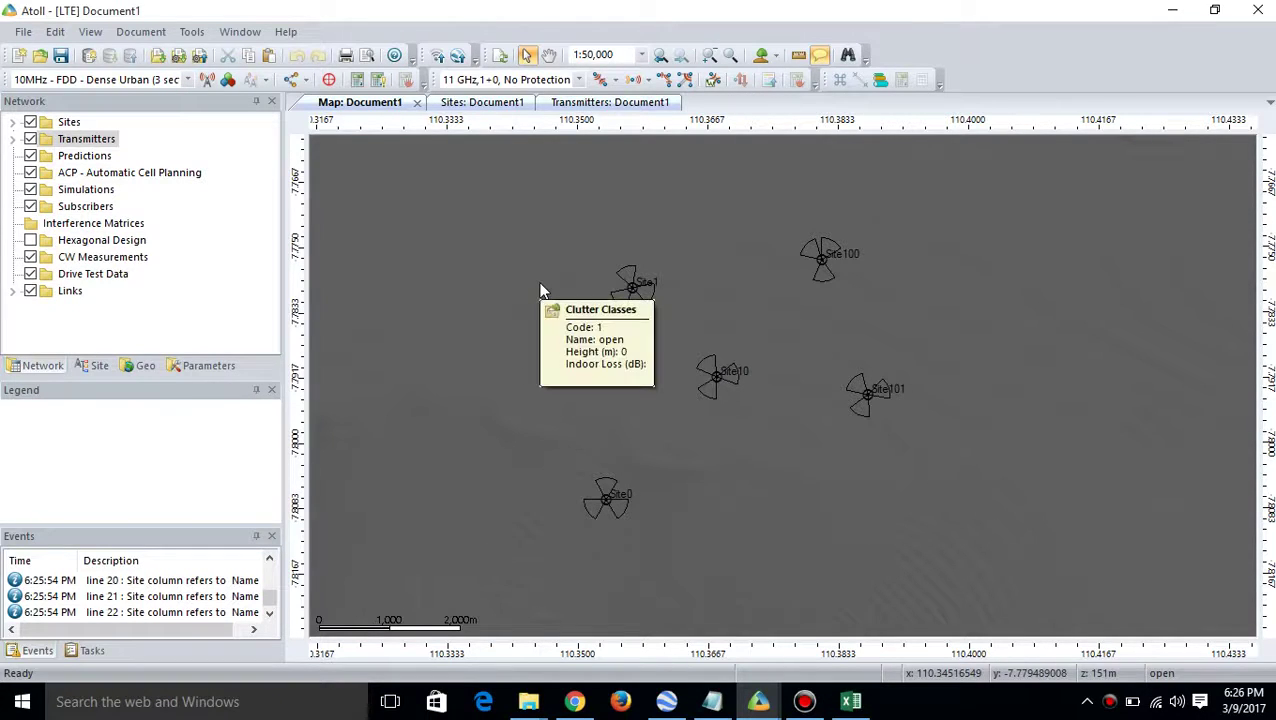
pyautogui.rightClick(89, 140)
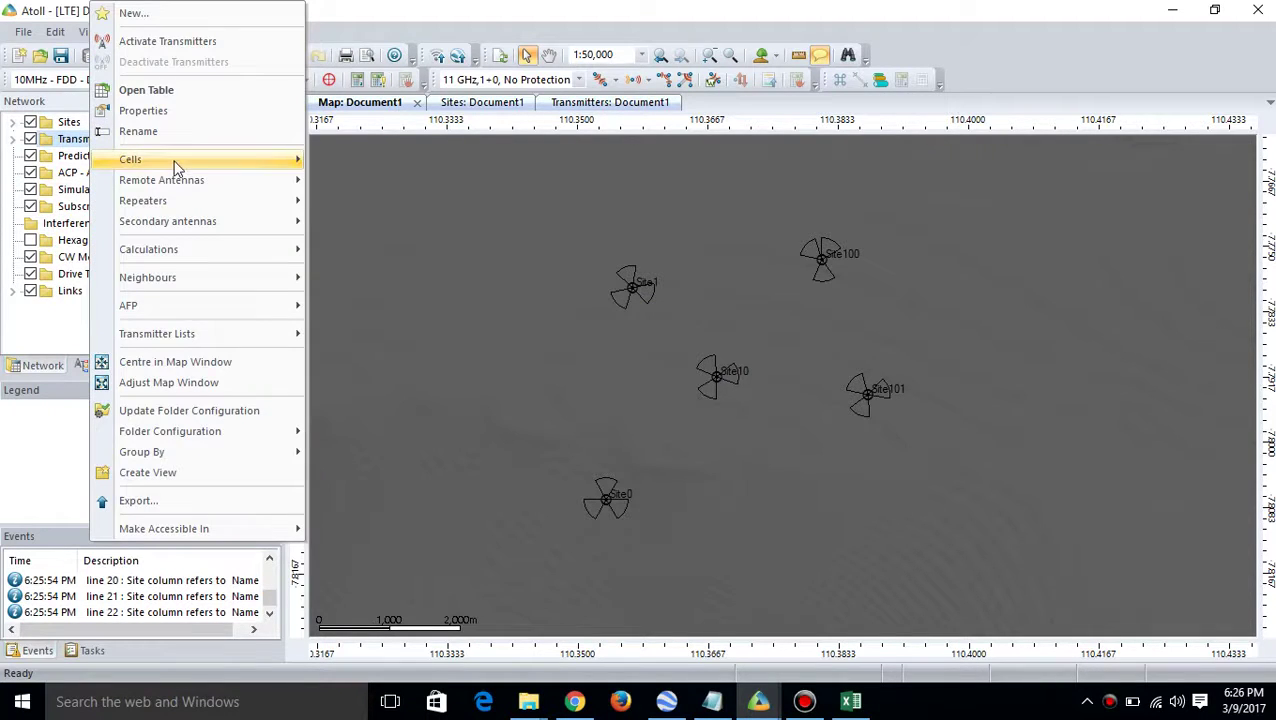
pyautogui.moveTo(176, 165)
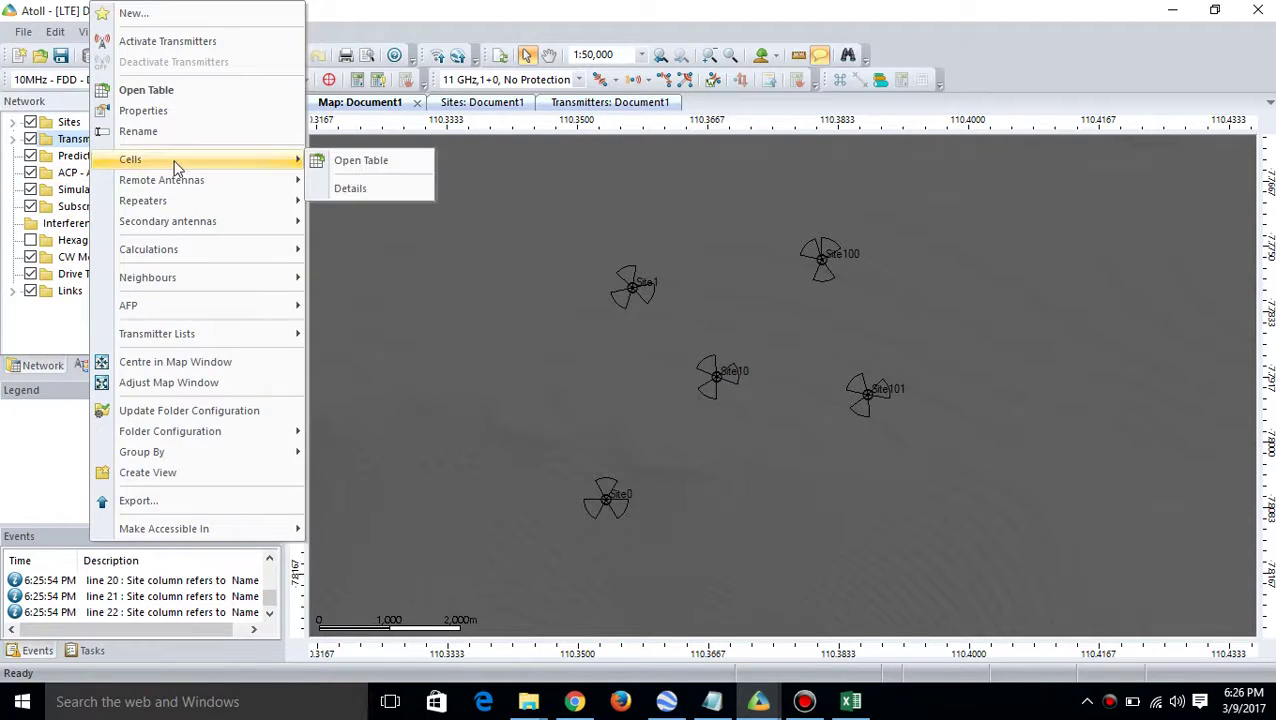
pyautogui.click(352, 164)
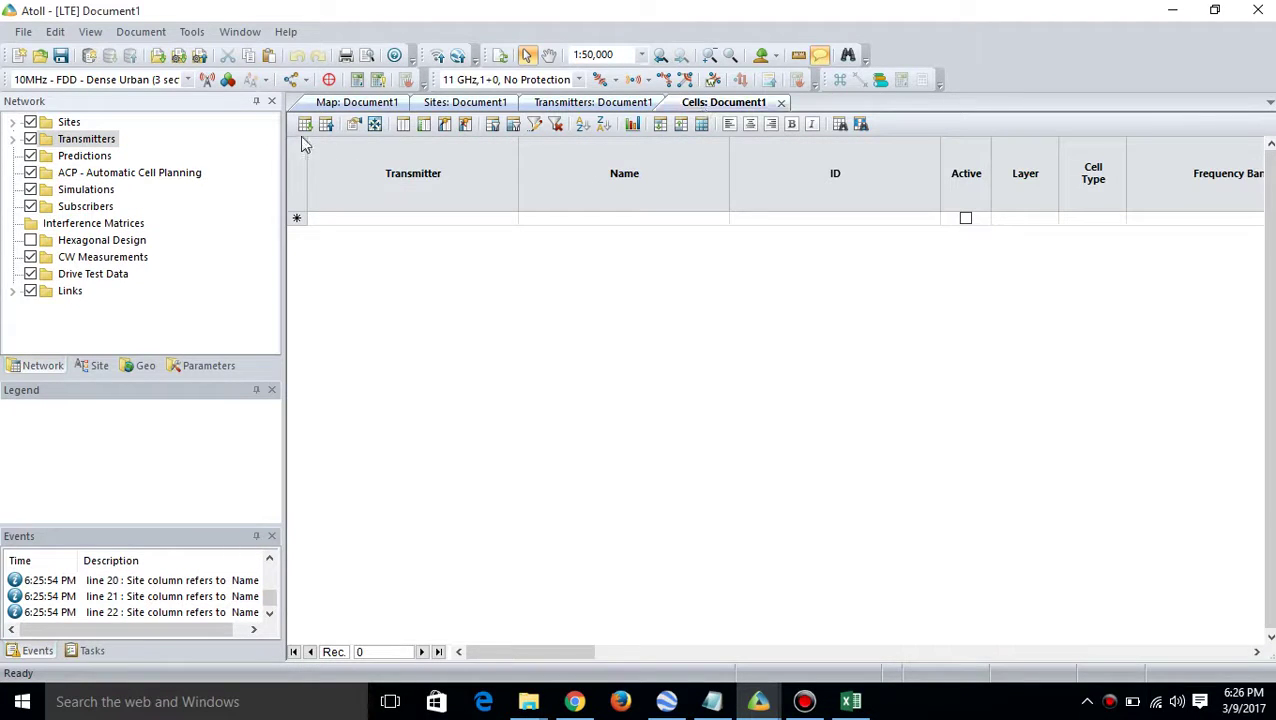
# Import the cell text file from the tugas folder into the Cells table and dismiss the completion message
pyautogui.click(304, 127)
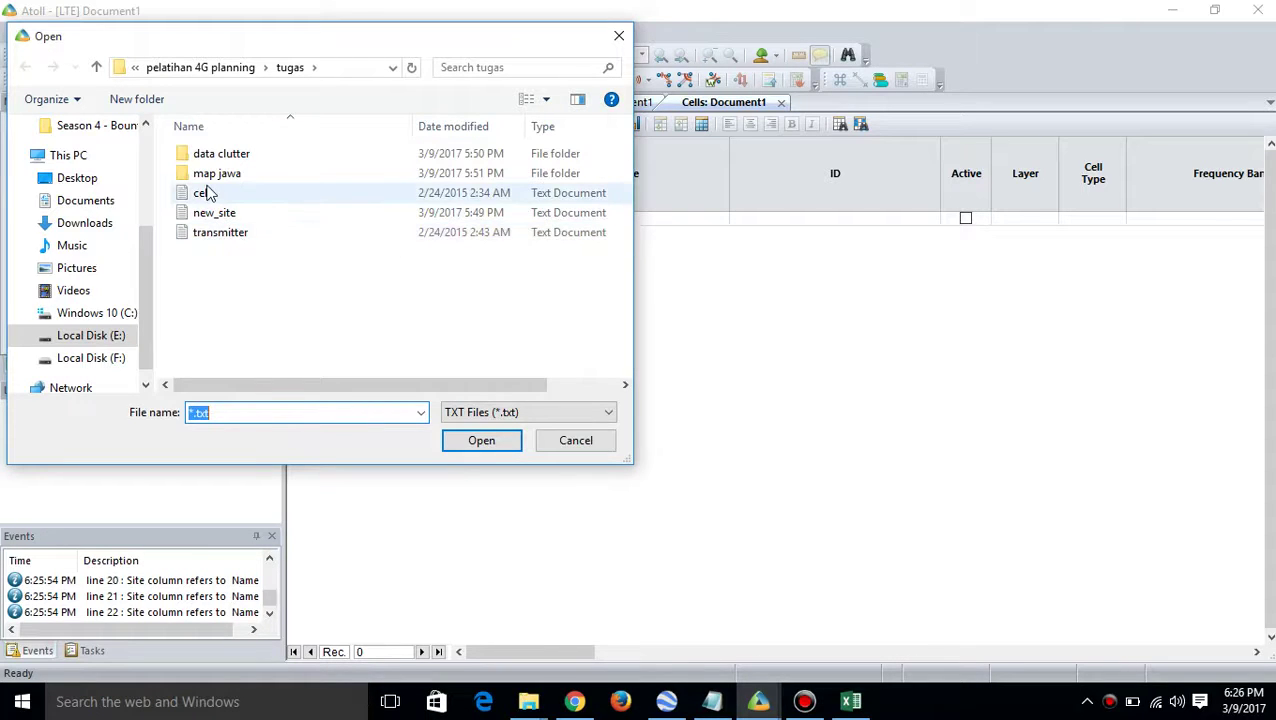
pyautogui.click(230, 191)
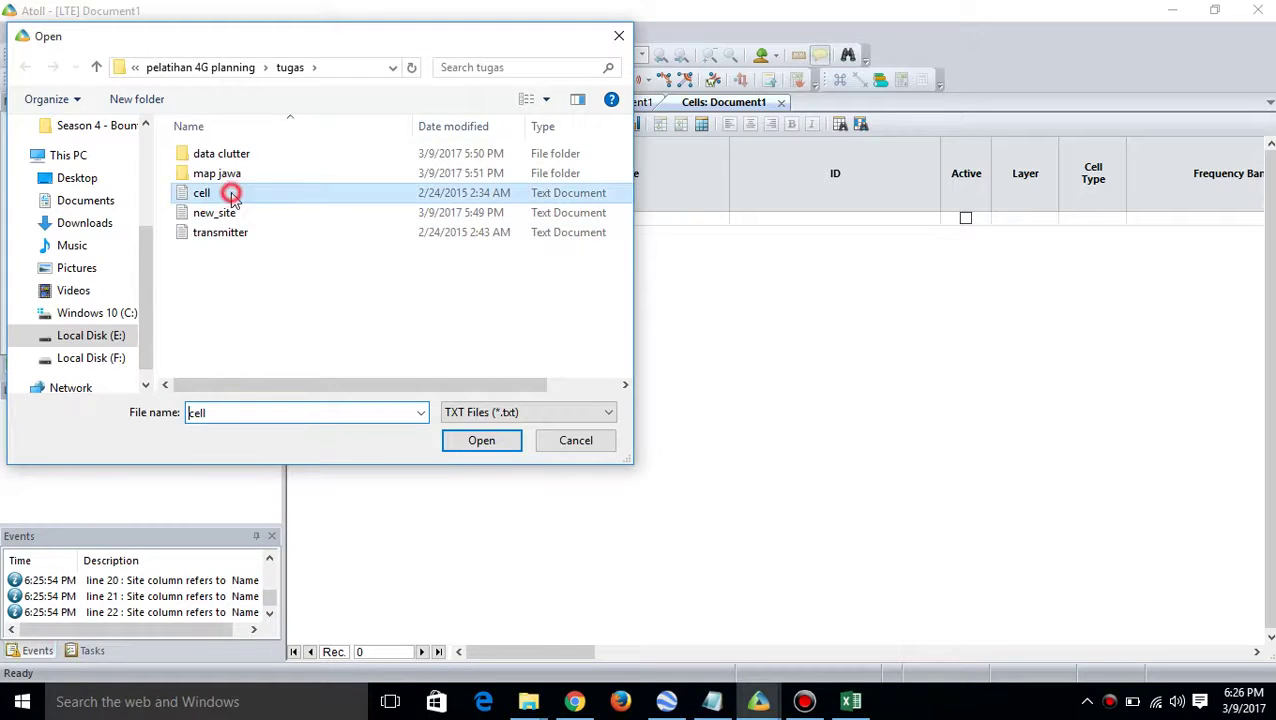
pyautogui.click(479, 447)
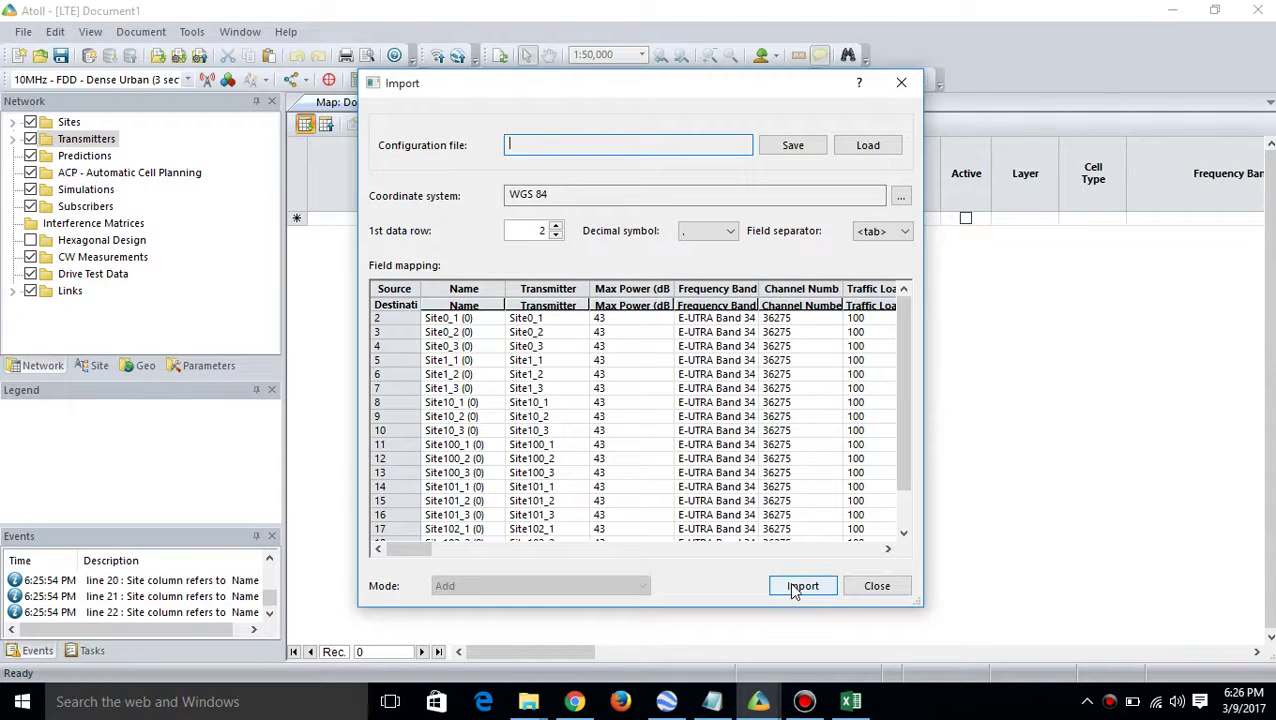
pyautogui.click(800, 588)
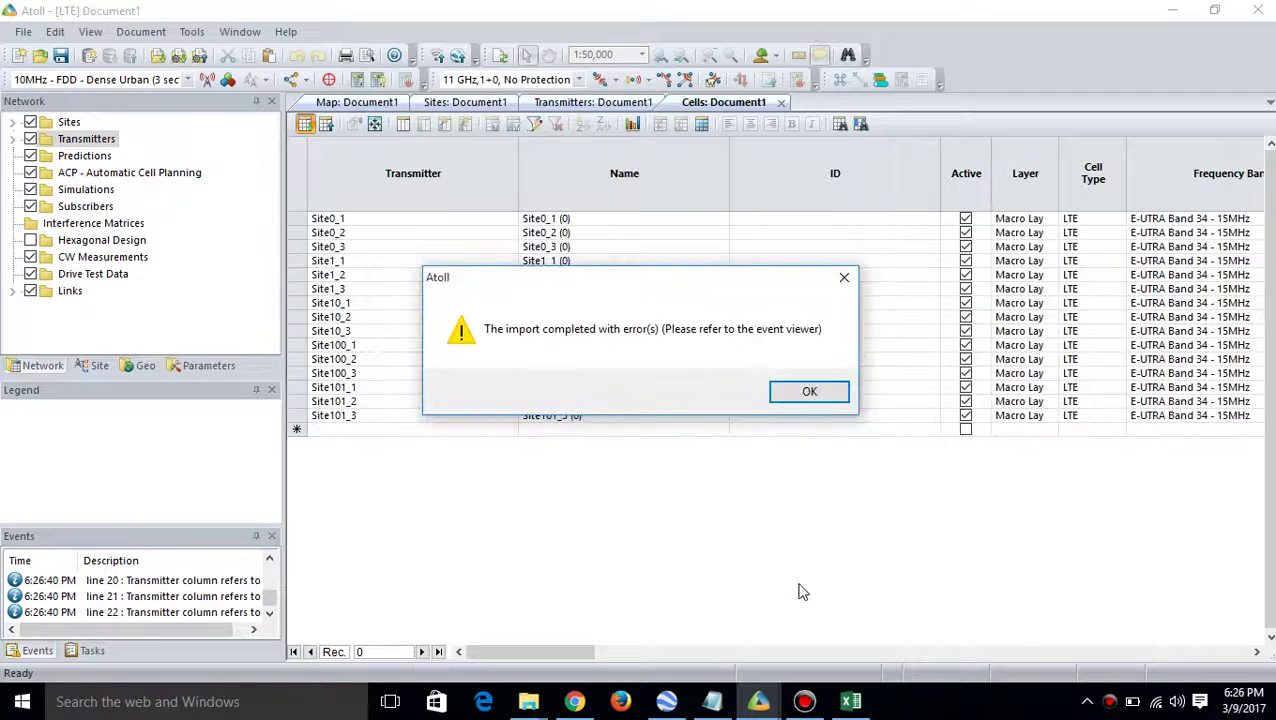
pyautogui.click(827, 393)
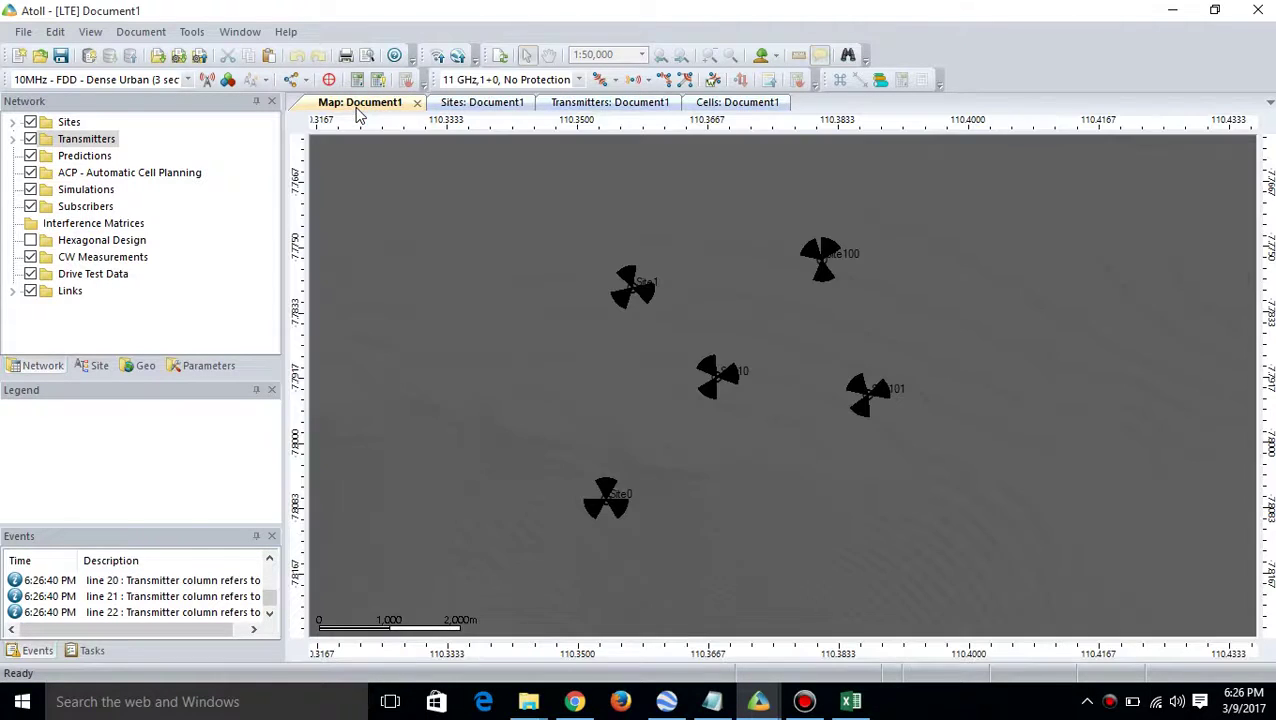
# Return to the map, check the transmitter sectors, and create a Coverage by Transmitter (DL) prediction
pyautogui.click(358, 106)
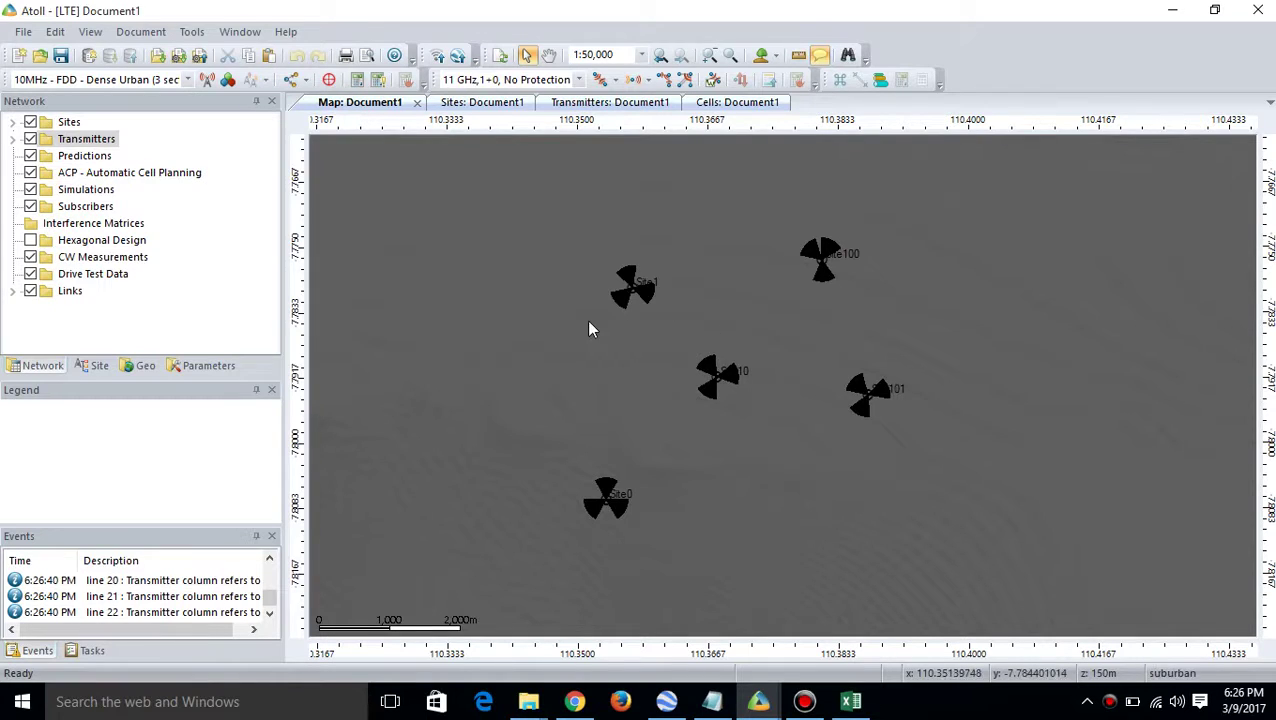
pyautogui.moveTo(590, 330)
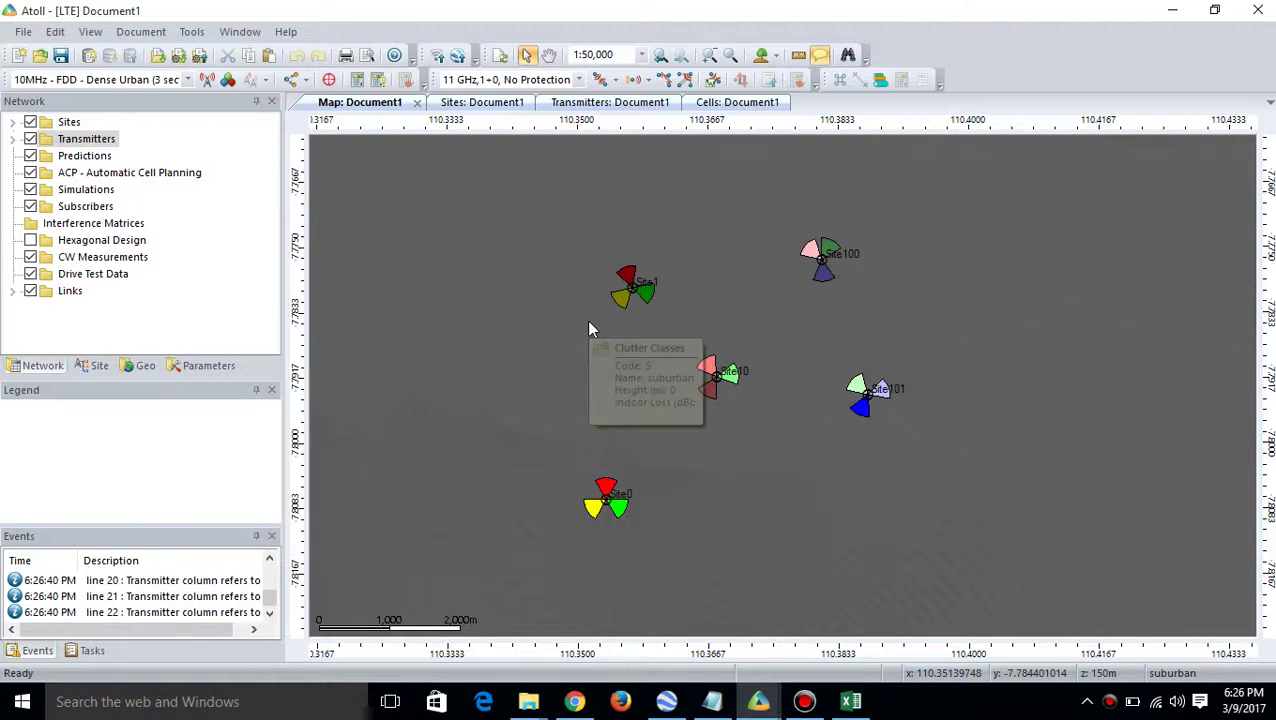
pyautogui.moveTo(827, 355)
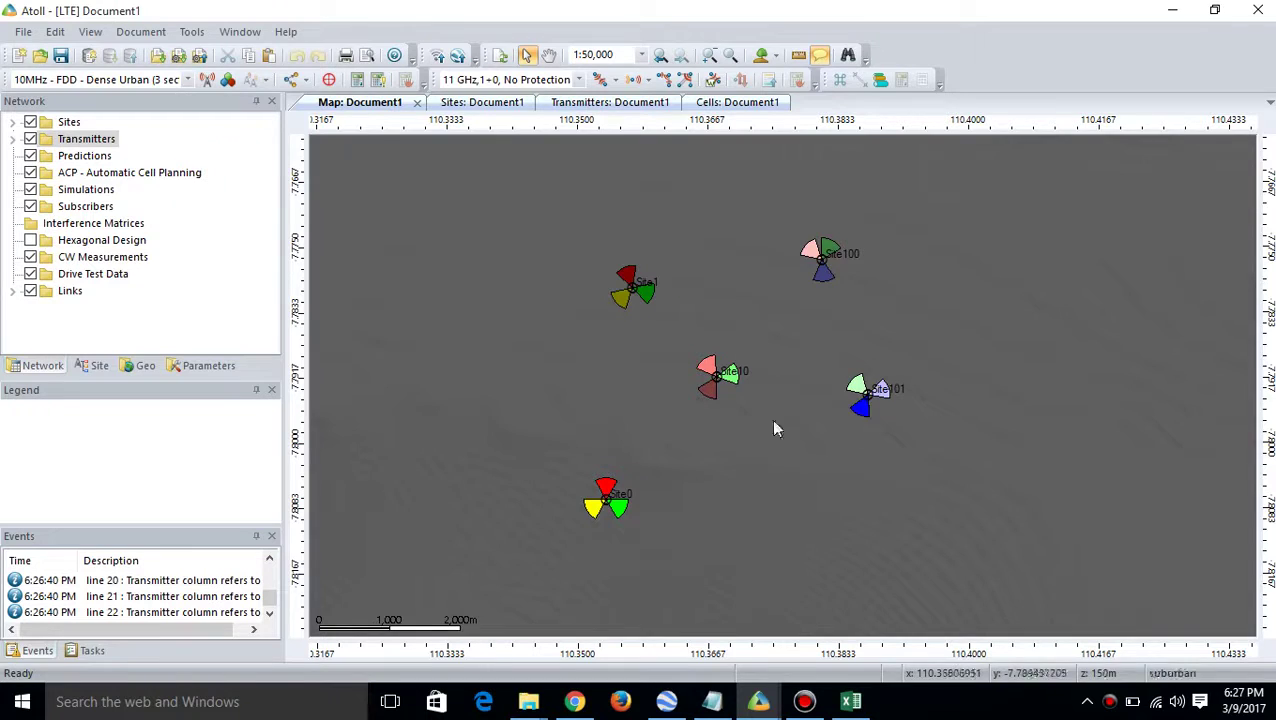
pyautogui.moveTo(877, 410)
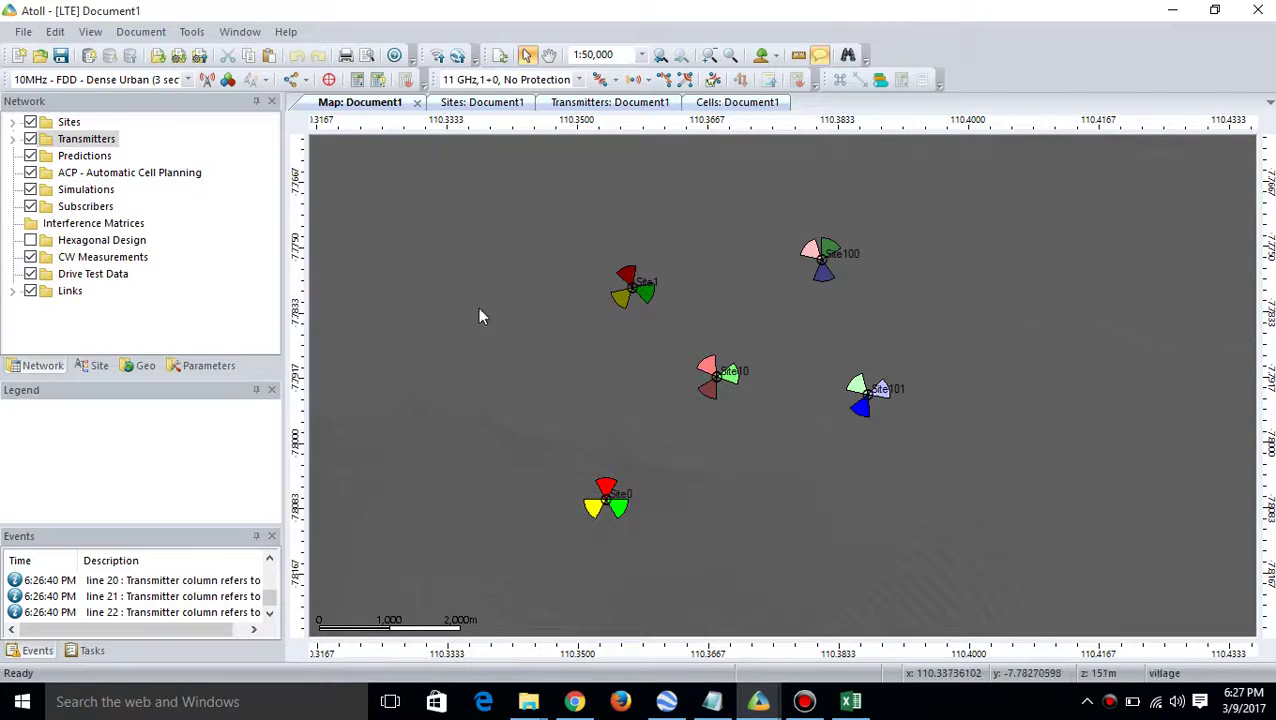
pyautogui.click(79, 158)
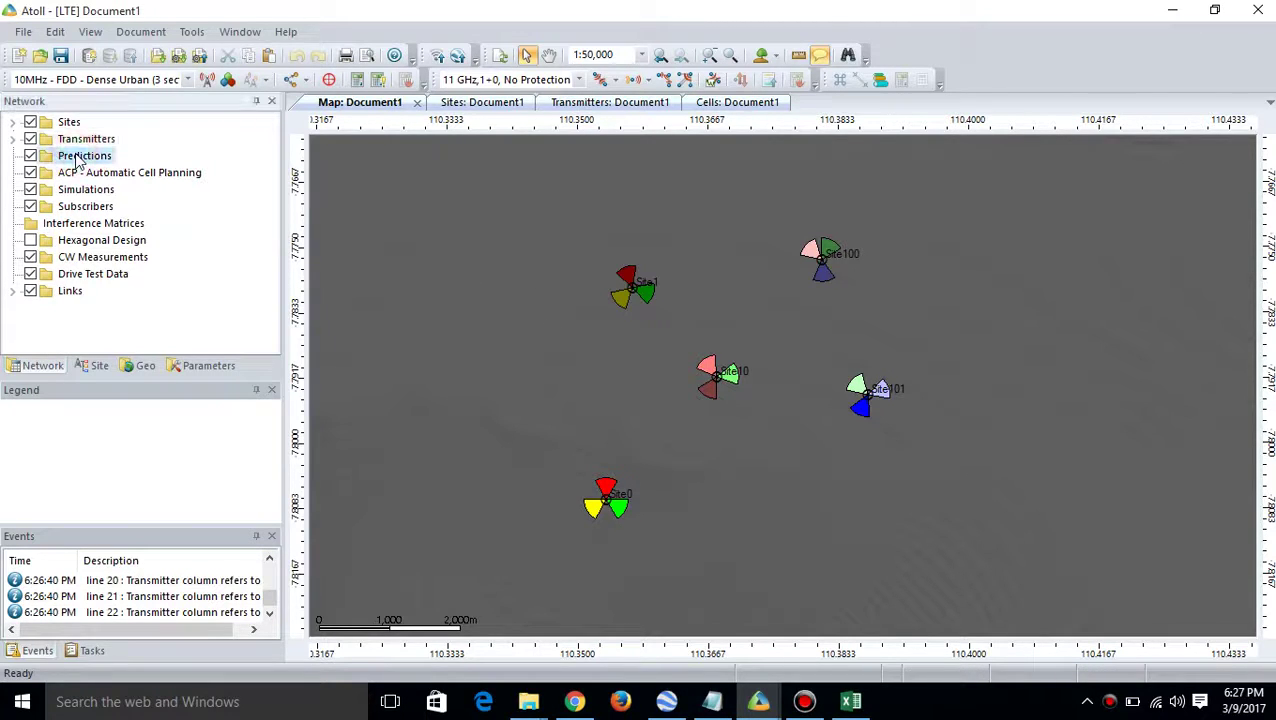
pyautogui.rightClick(79, 160)
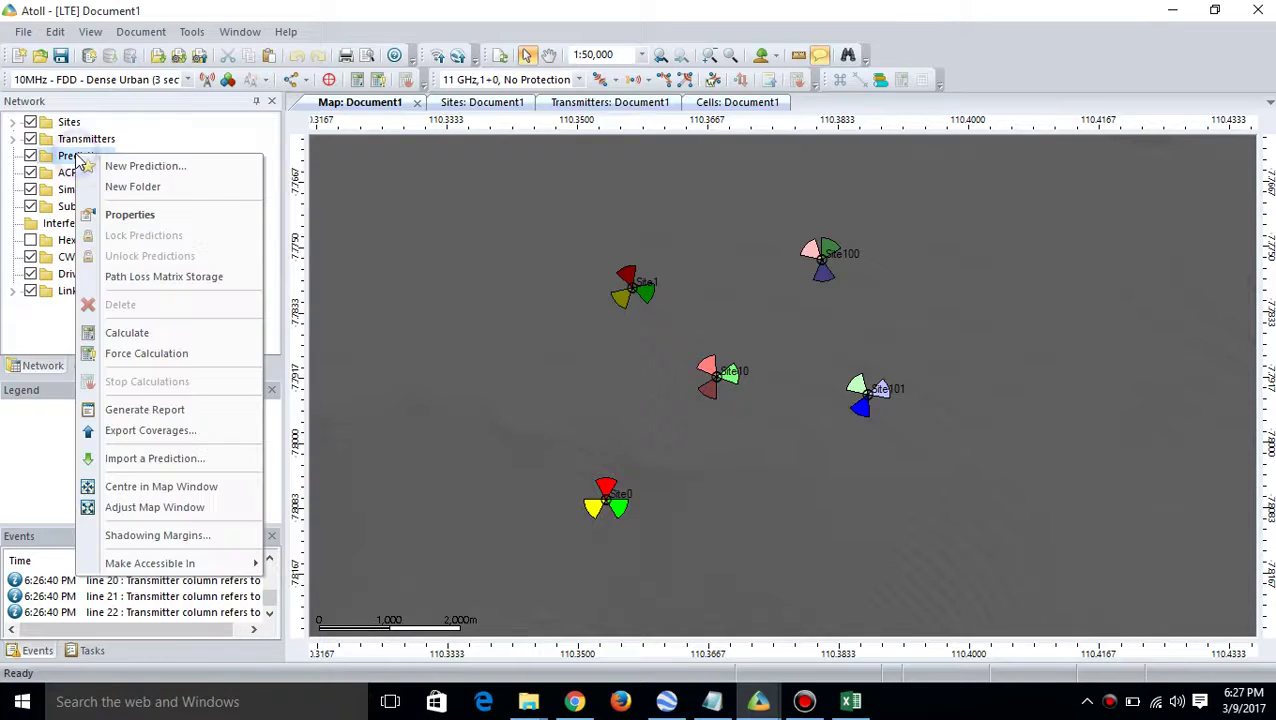
pyautogui.click(163, 168)
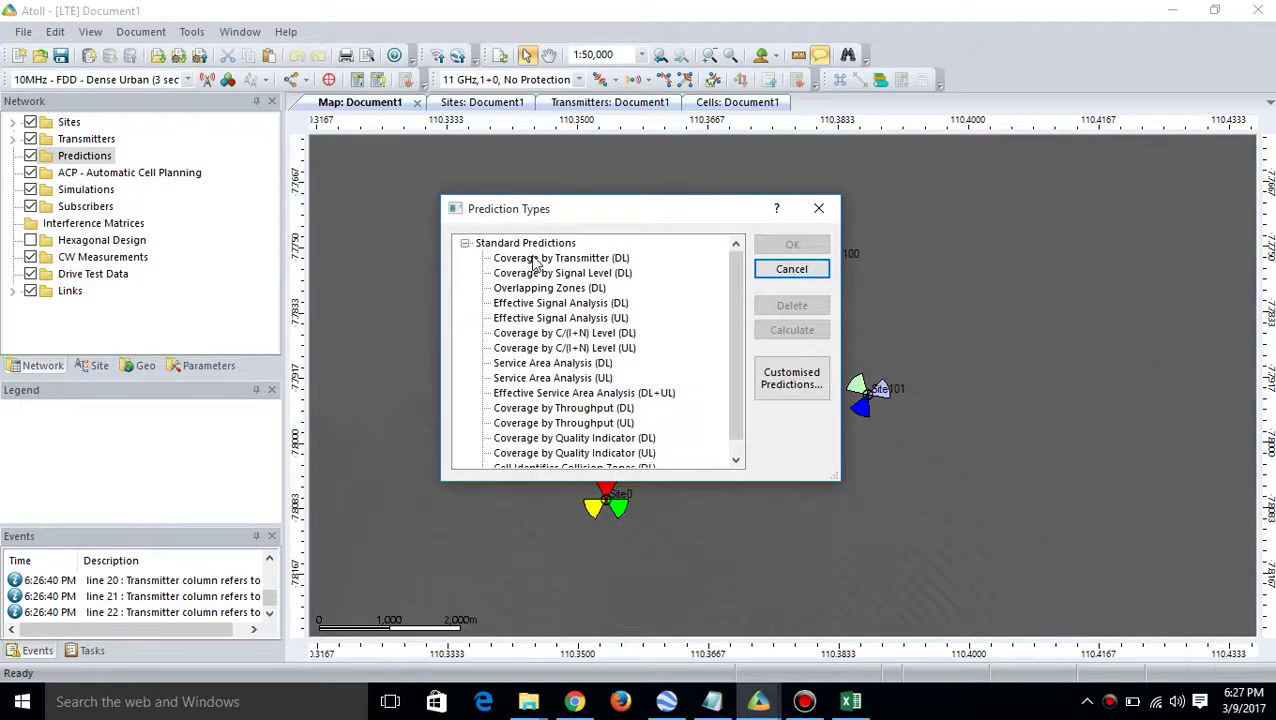
pyautogui.click(535, 259)
pyautogui.click(789, 245)
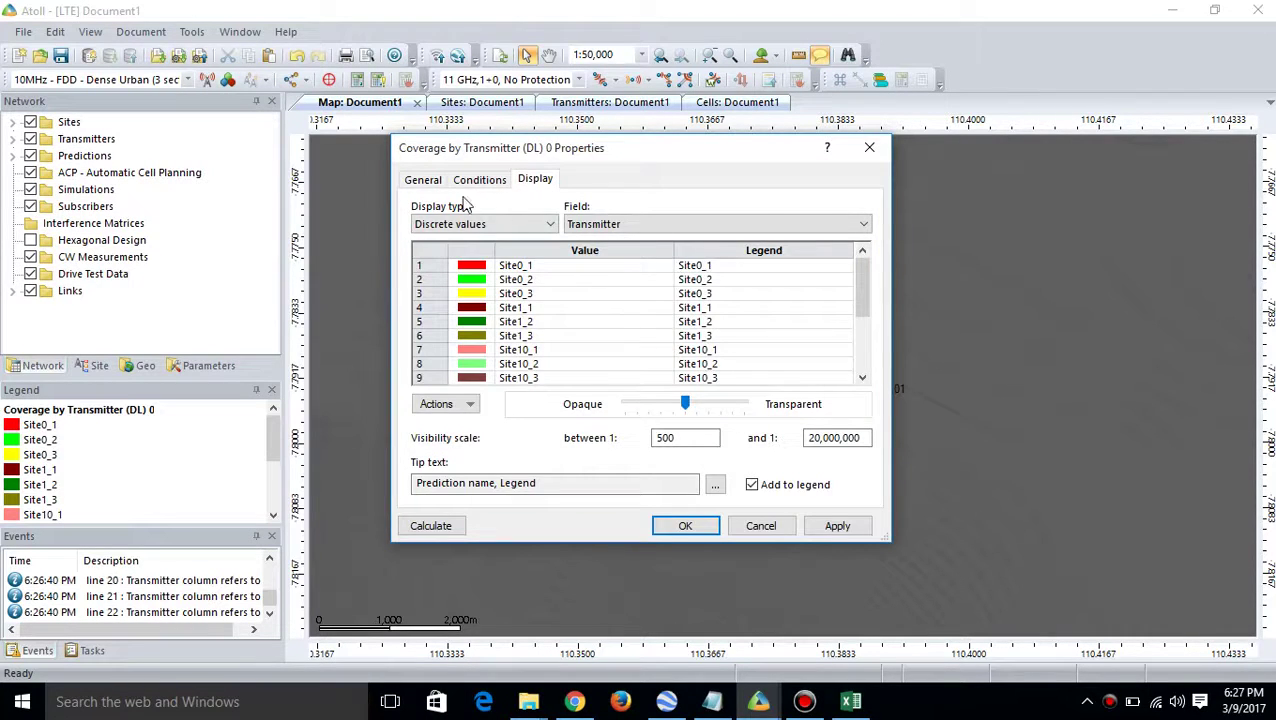
# Name the prediction "Coverage by Transmitter (DL) before" and start its calculation
pyautogui.click(423, 179)
pyautogui.click(680, 210)
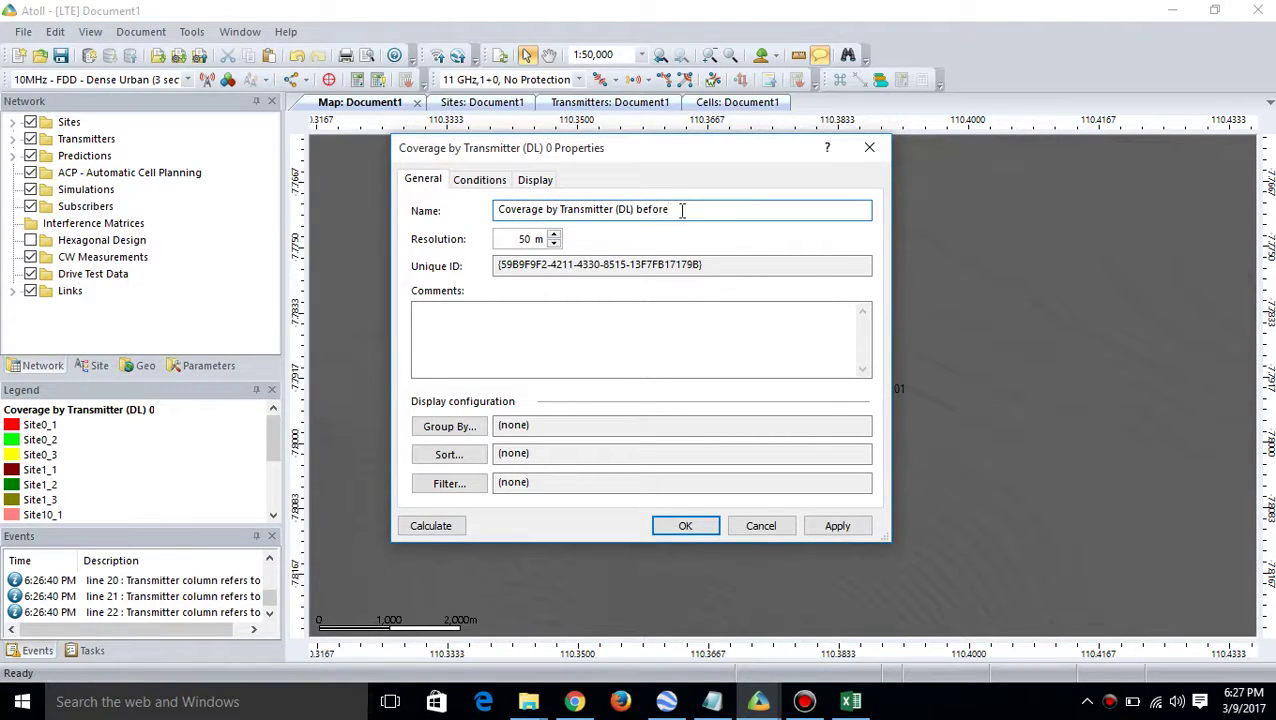
pyautogui.click(422, 531)
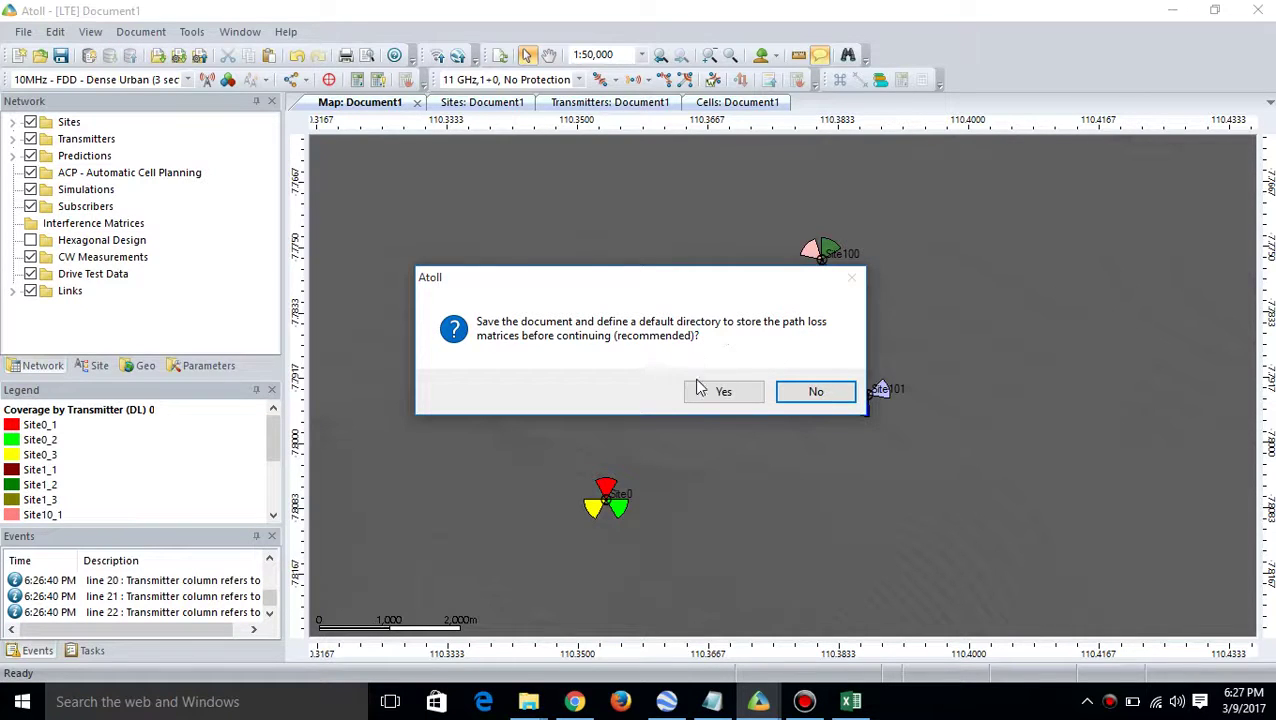
# Agree to save the document before calculating, and save it as 4Gplanning in the tugas folder
pyautogui.click(724, 393)
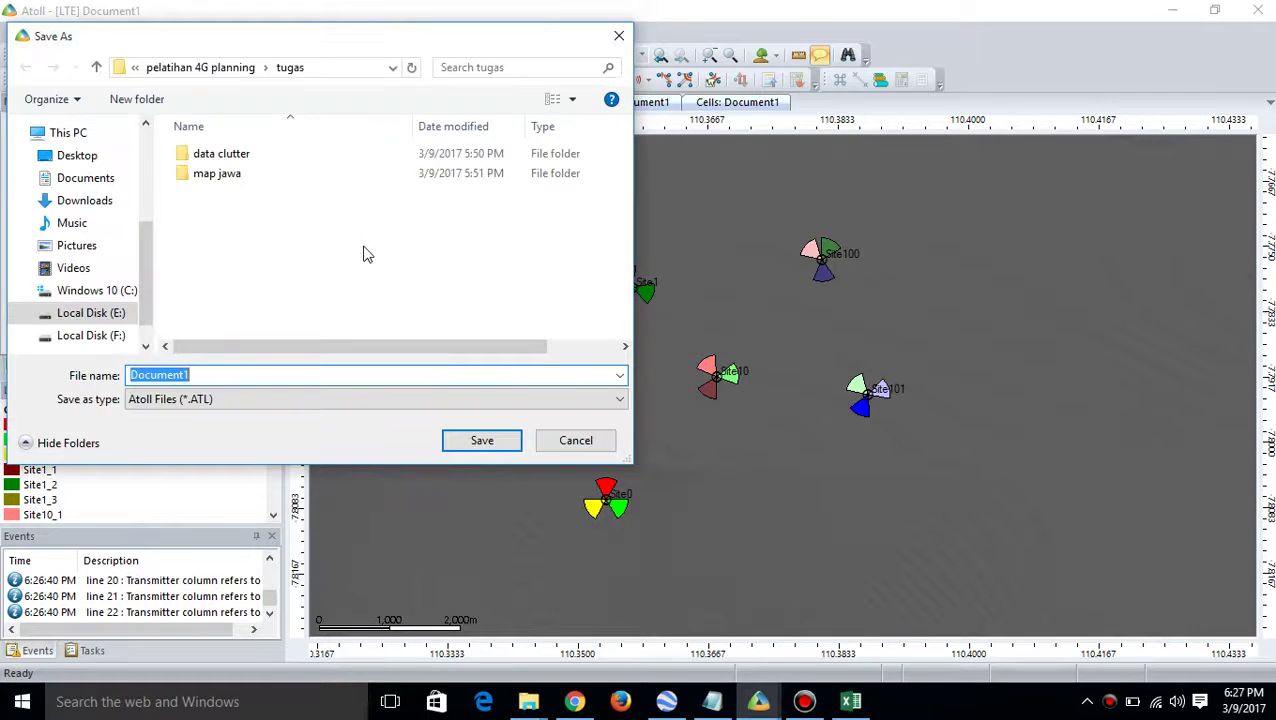
pyautogui.click(204, 373)
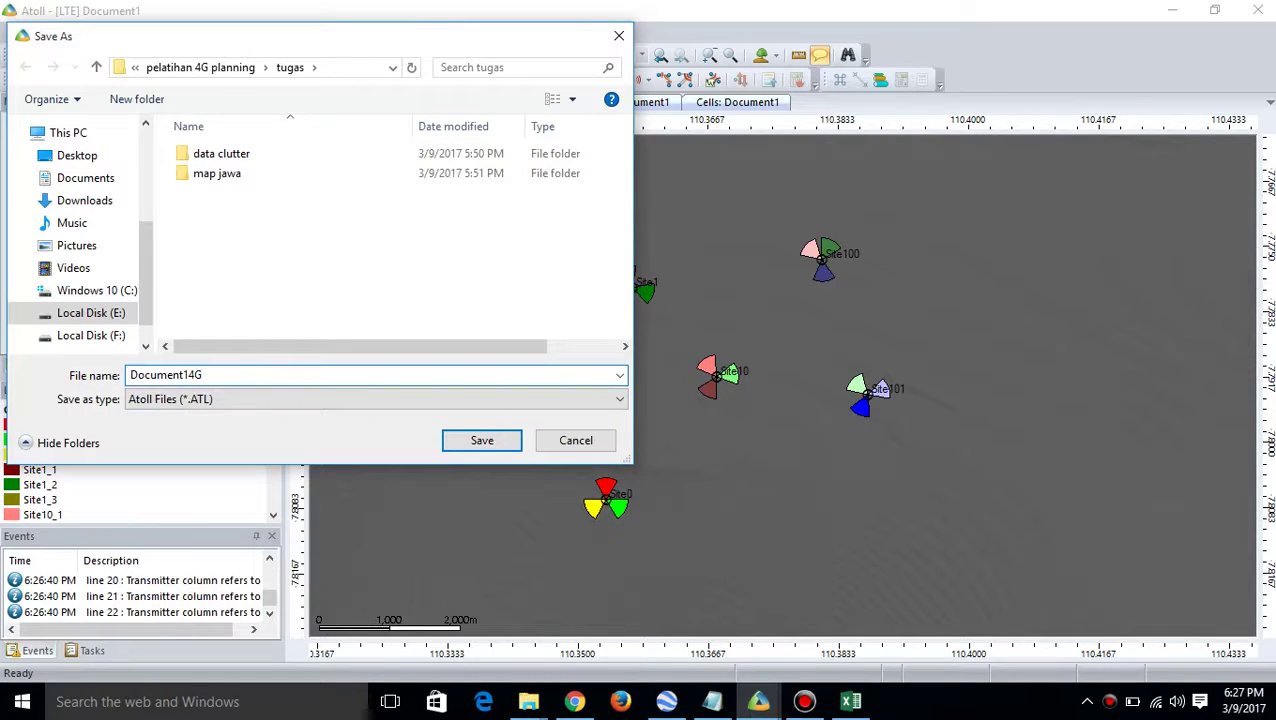
pyautogui.press('BackSpace')
pyautogui.press('BackSpace')
pyautogui.press('BackSpace')
pyautogui.press('BackSpace')
pyautogui.press('BackSpace')
pyautogui.press('BackSpace')
pyautogui.press('BackSpace')
pyautogui.press('BackSpace')
pyautogui.press('BackSpace')
pyautogui.write('4Gp')
pyautogui.click(501, 442)
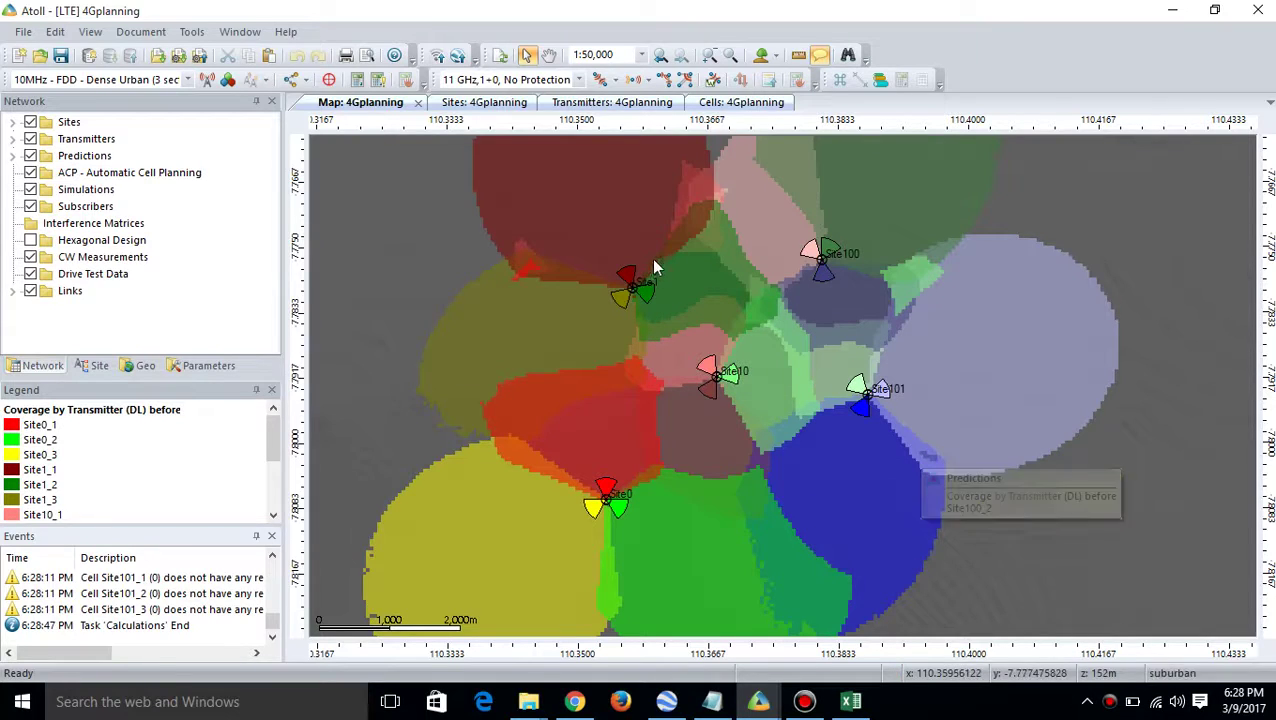
# Open the Point Analysis tool and shrink its window so that the calculated coverage stays in view on the map
pyautogui.click(709, 54)
pyautogui.scroll(-1, 812, 230)
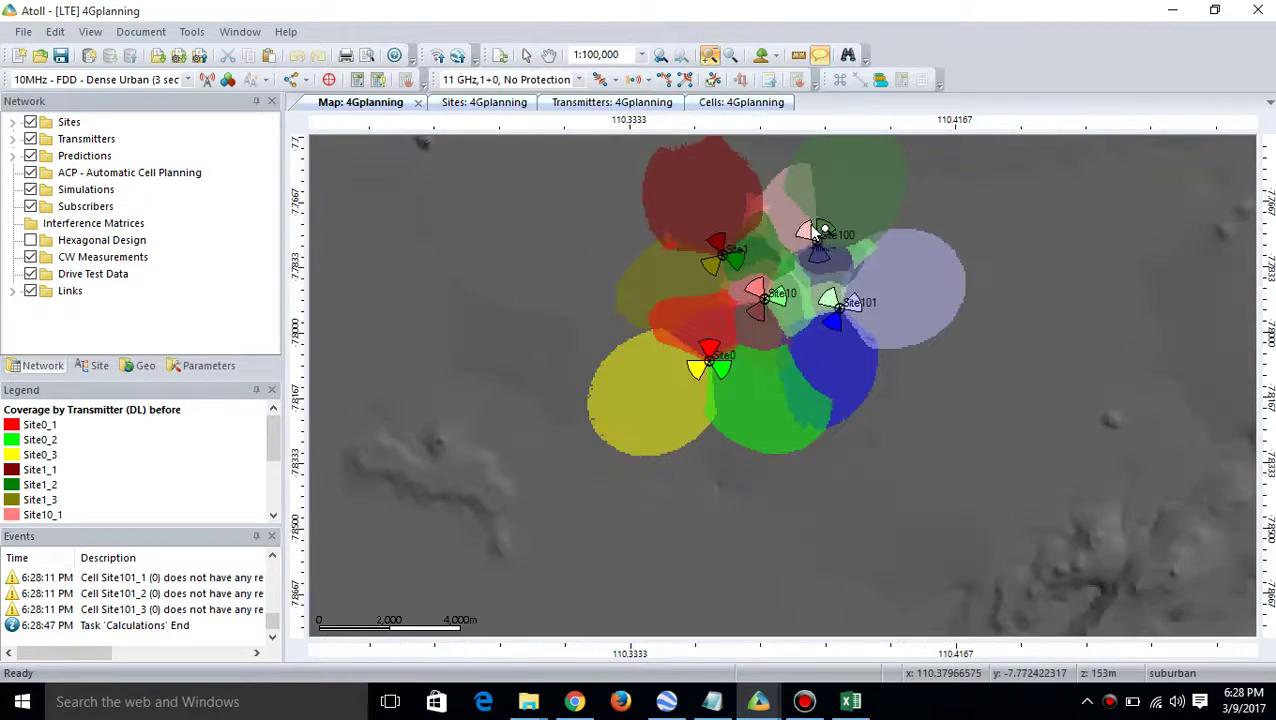
pyautogui.press('Escape')
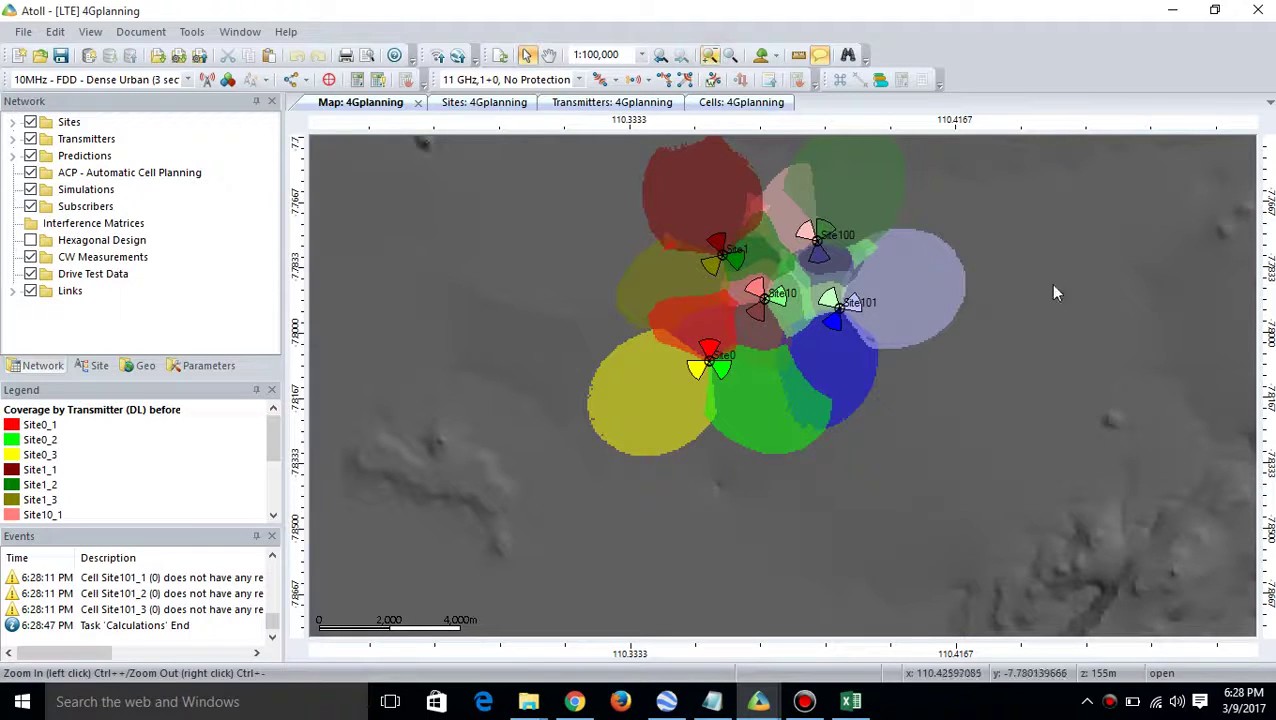
pyautogui.click(548, 54)
pyautogui.moveTo(1157, 298); pyautogui.dragTo(1088, 396)
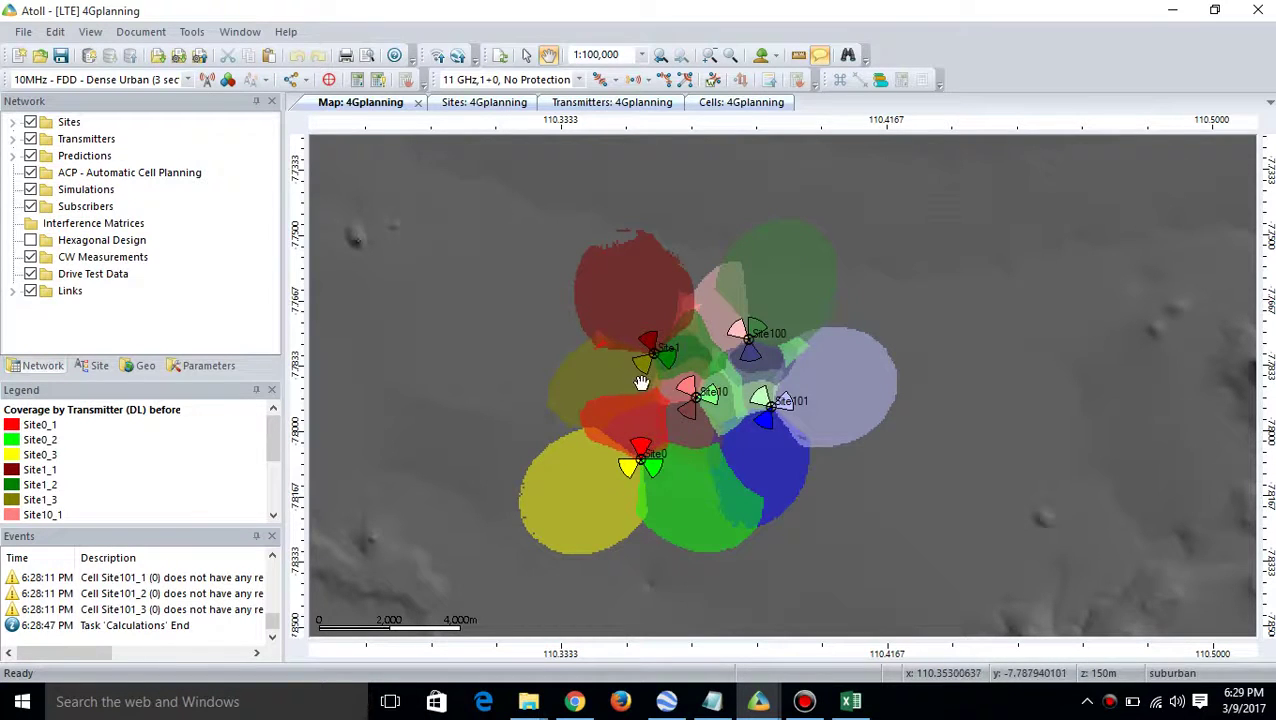
pyautogui.click(331, 82)
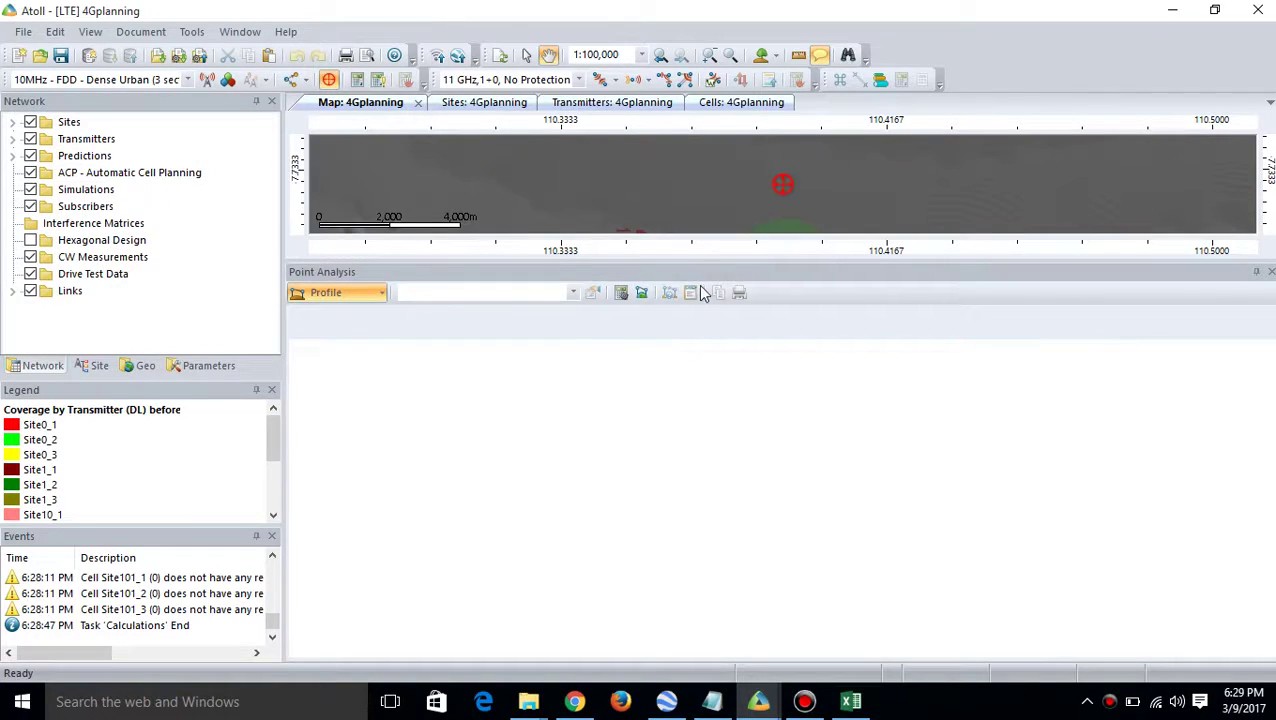
pyautogui.moveTo(743, 260); pyautogui.dragTo(761, 506)
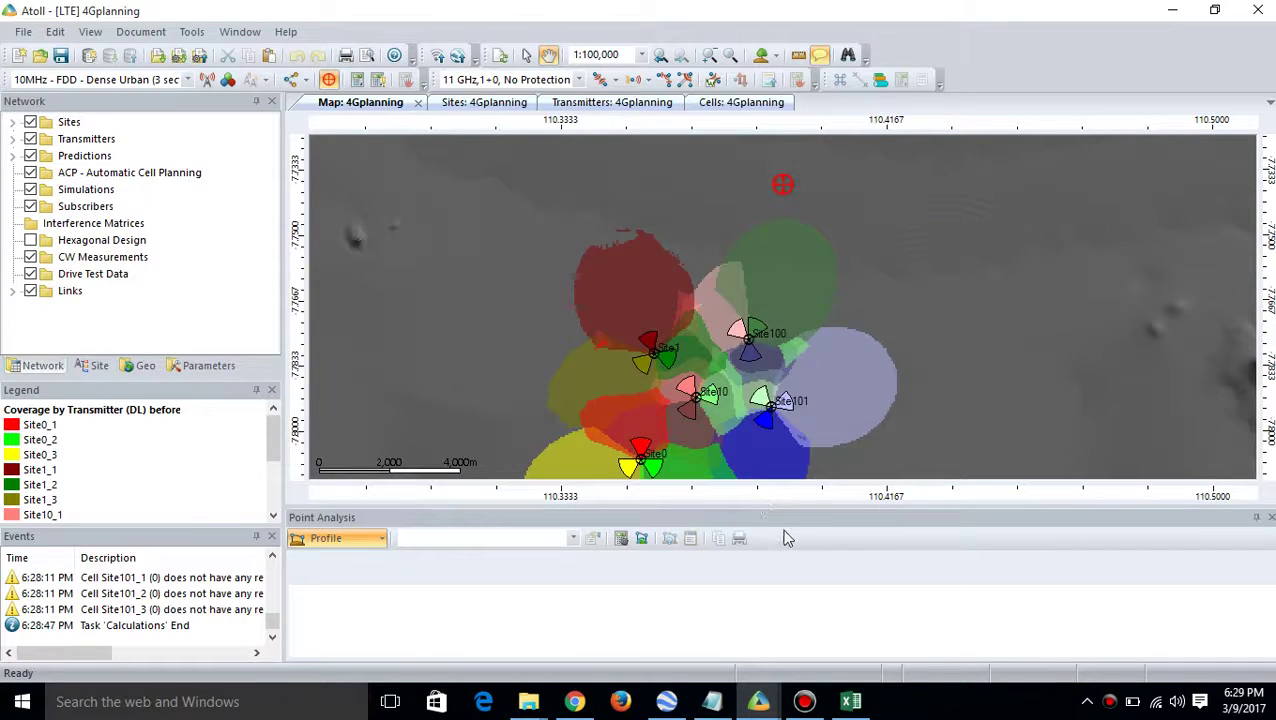
pyautogui.moveTo(780, 514); pyautogui.dragTo(776, 510)
pyautogui.press('Escape')
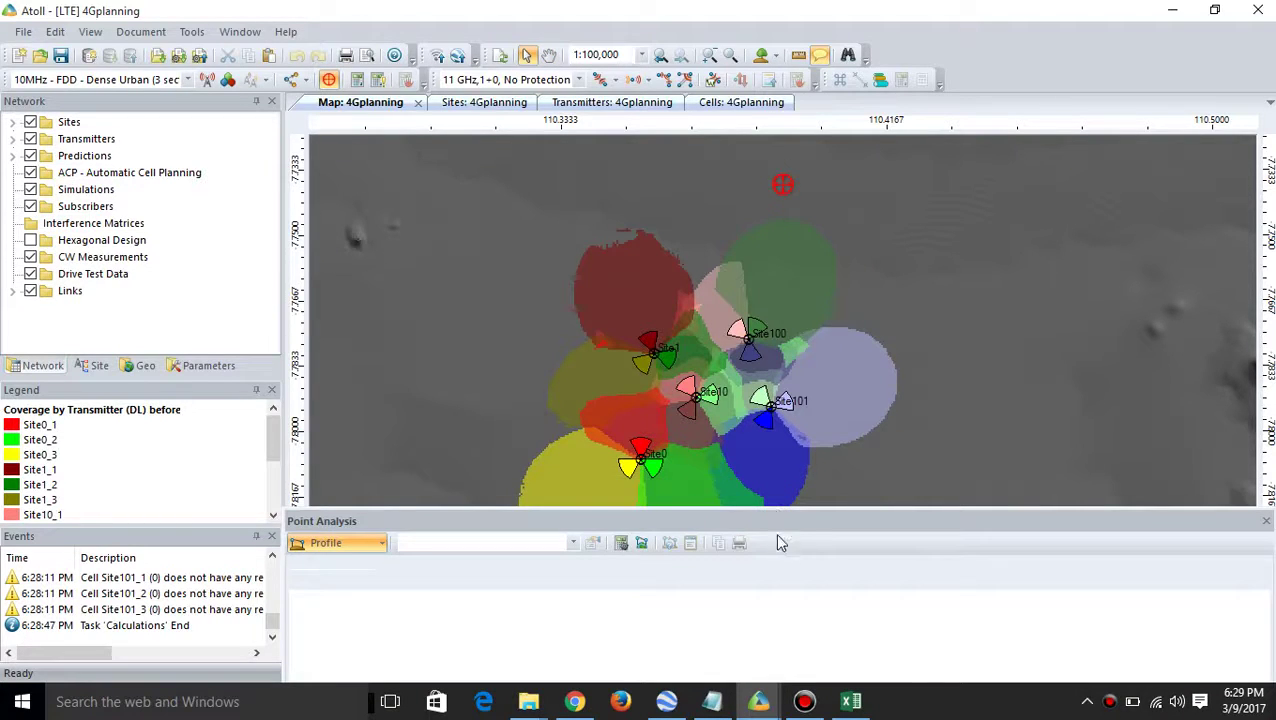
# Analyse the Site1_1 profile with the receiver at the northwest edge of its coverage, about 3,400 m from the transmitter
pyautogui.click(572, 542)
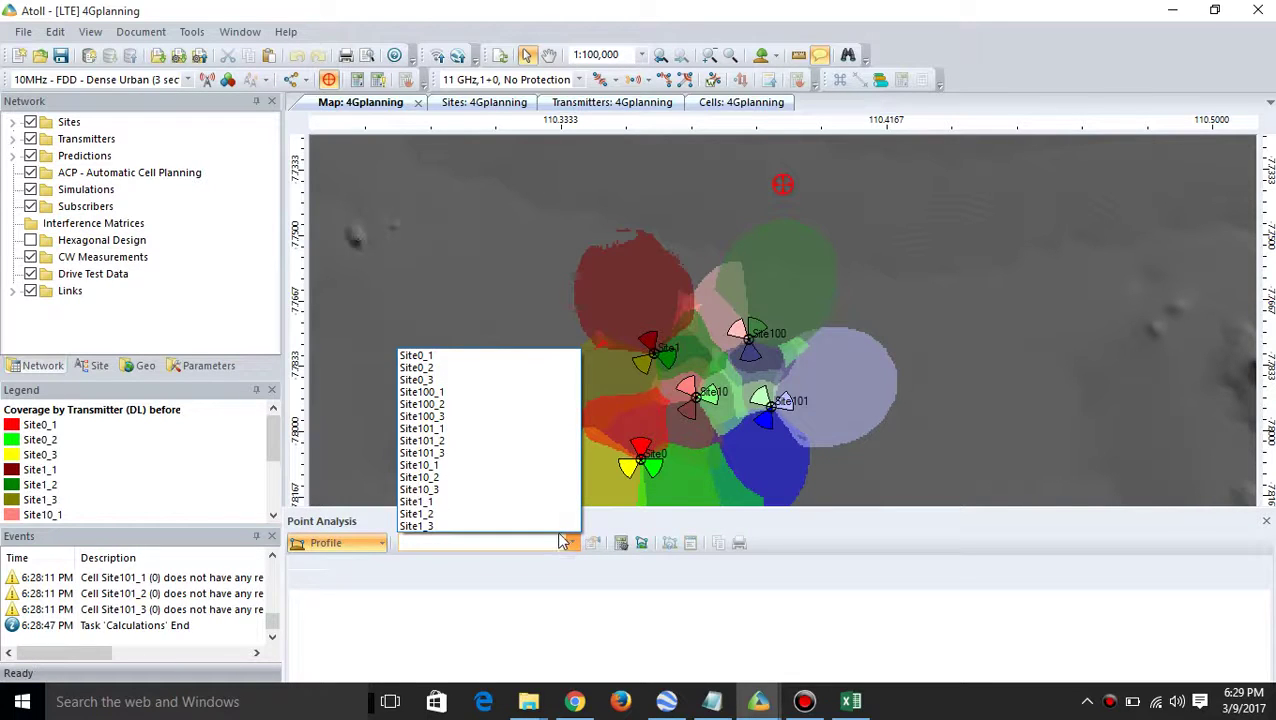
pyautogui.click(461, 502)
pyautogui.moveTo(791, 190)
pyautogui.mouseDown()
pyautogui.moveTo(727, 226)
pyautogui.moveTo(610, 249)
pyautogui.mouseUp()
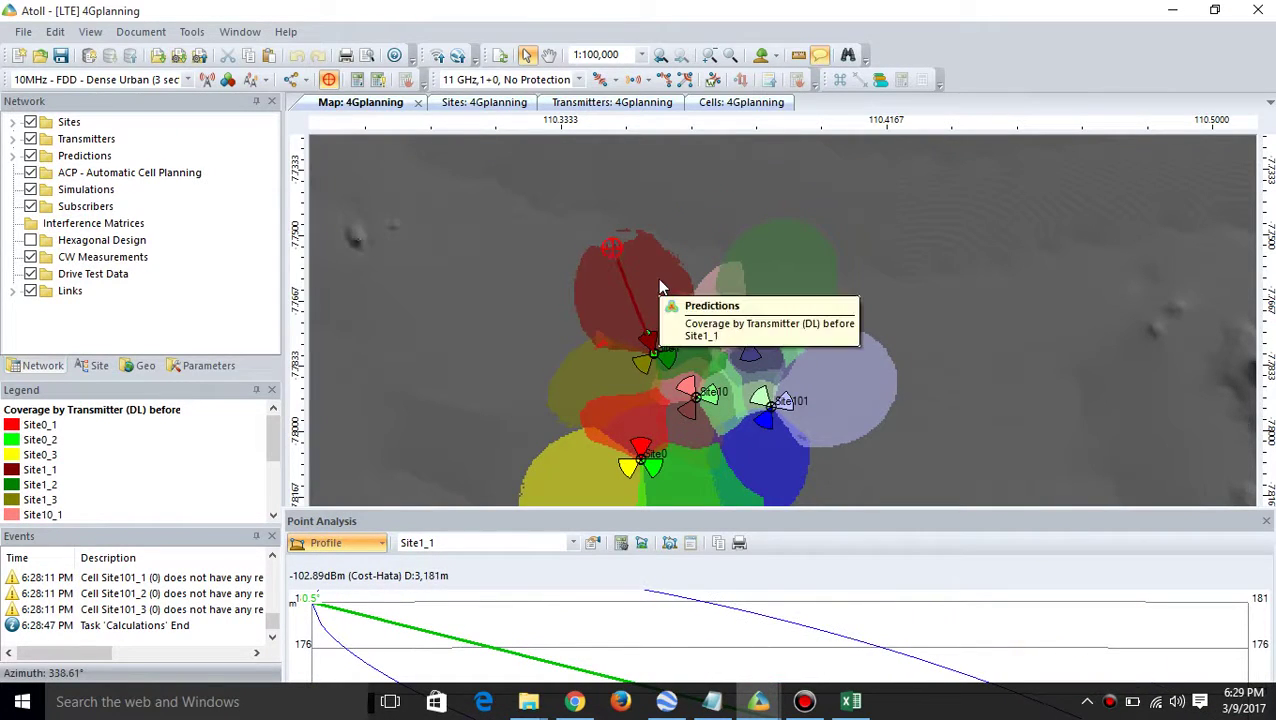
pyautogui.moveTo(611, 248); pyautogui.dragTo(591, 251)
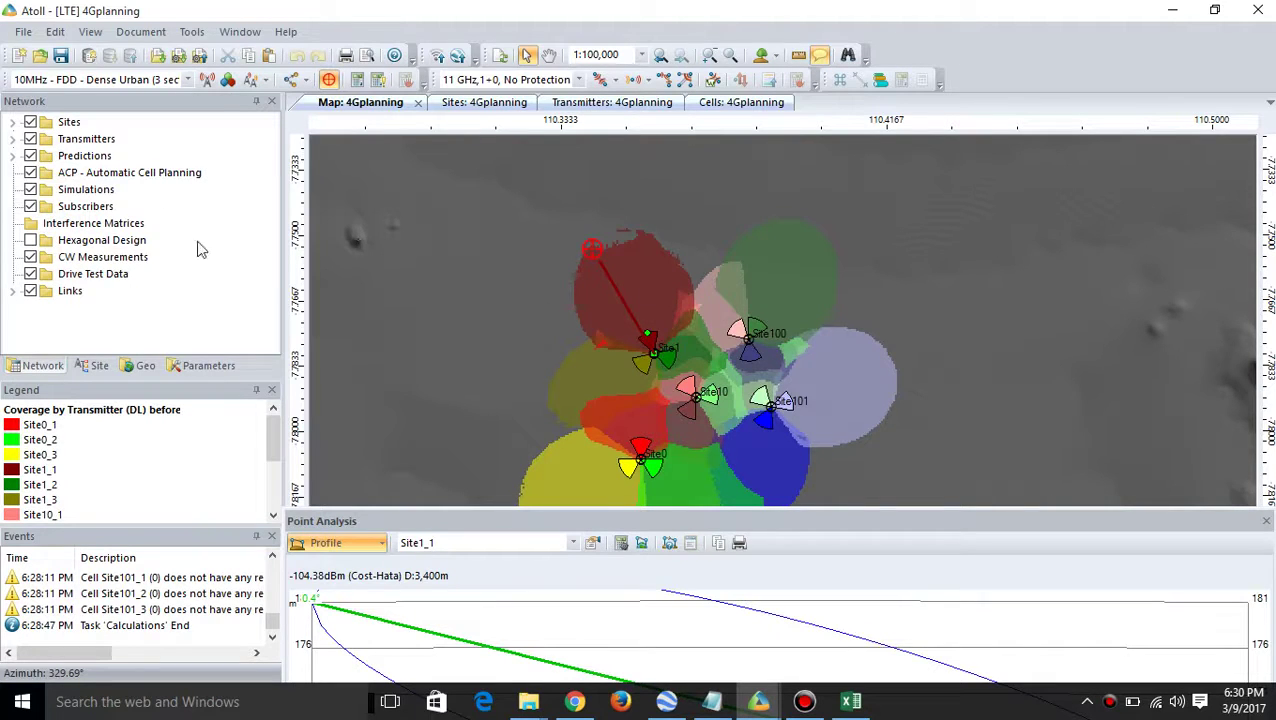
# Set the mechanical downtilt of transmitter Site1_1's main antenna to 10° and apply the change
pyautogui.click(12, 139)
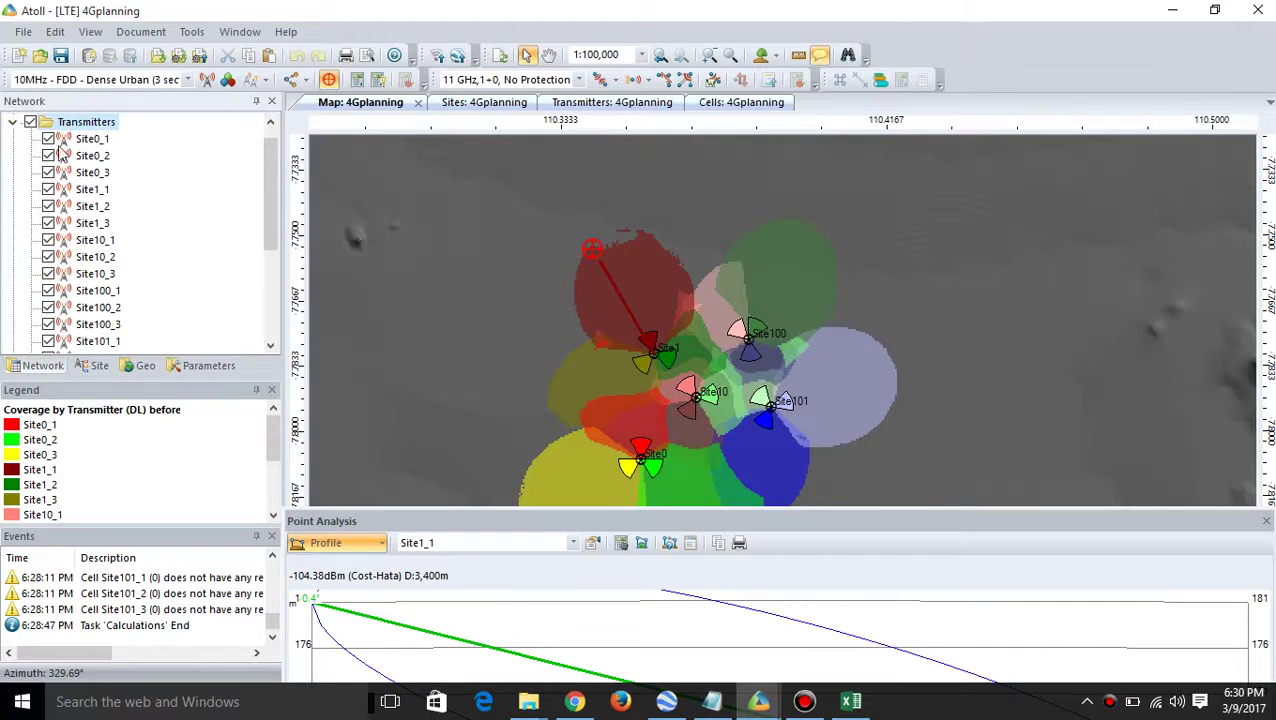
pyautogui.moveTo(270, 194); pyautogui.dragTo(265, 231)
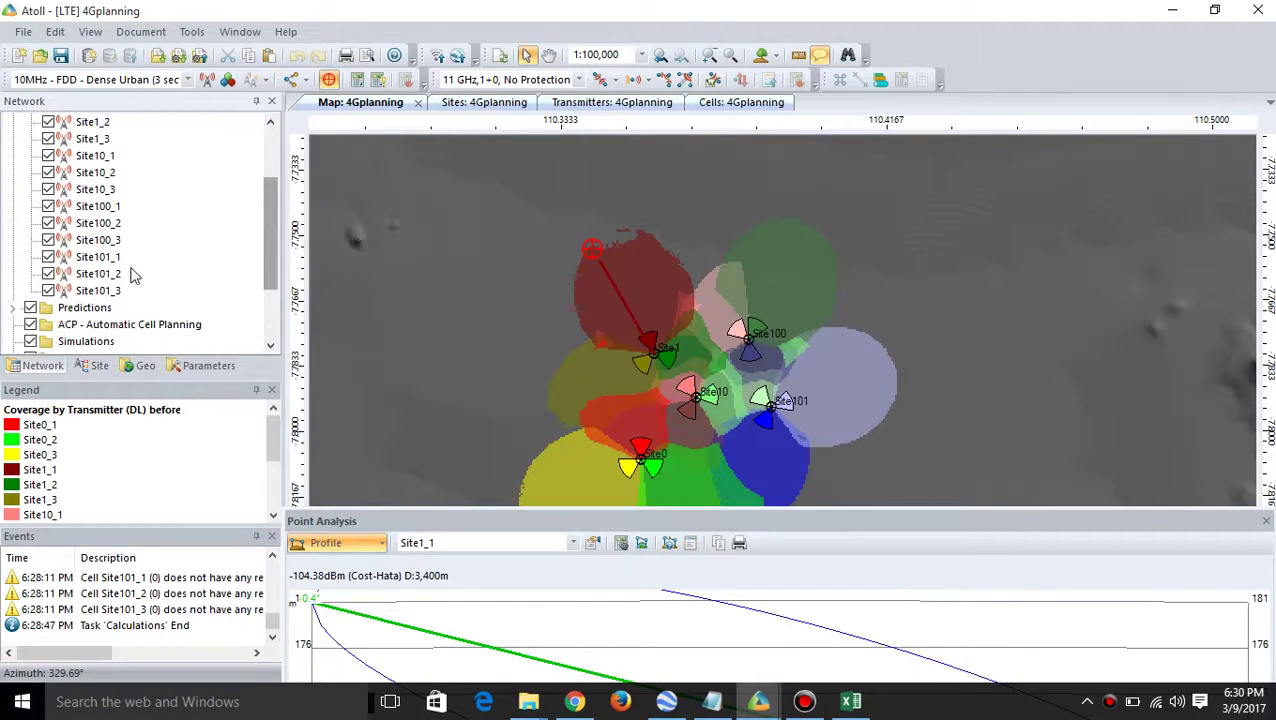
pyautogui.moveTo(270, 238); pyautogui.dragTo(268, 196)
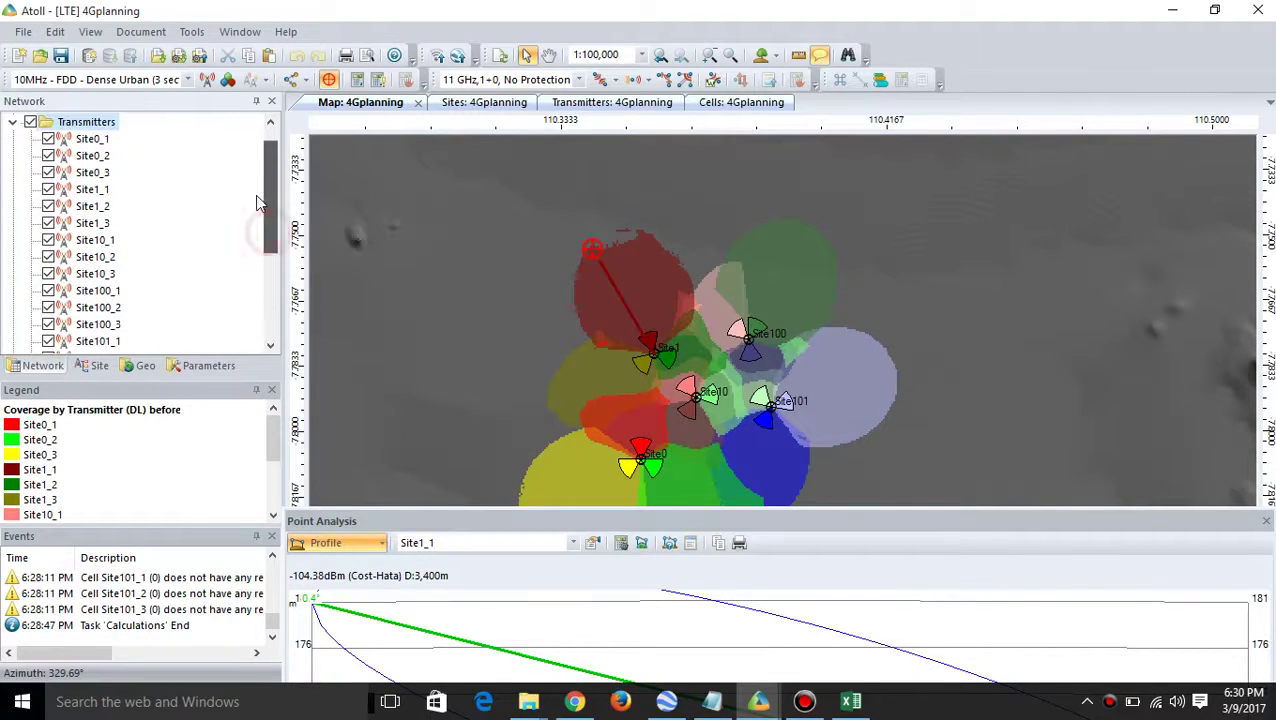
pyautogui.click(92, 189)
pyautogui.rightClick(94, 190)
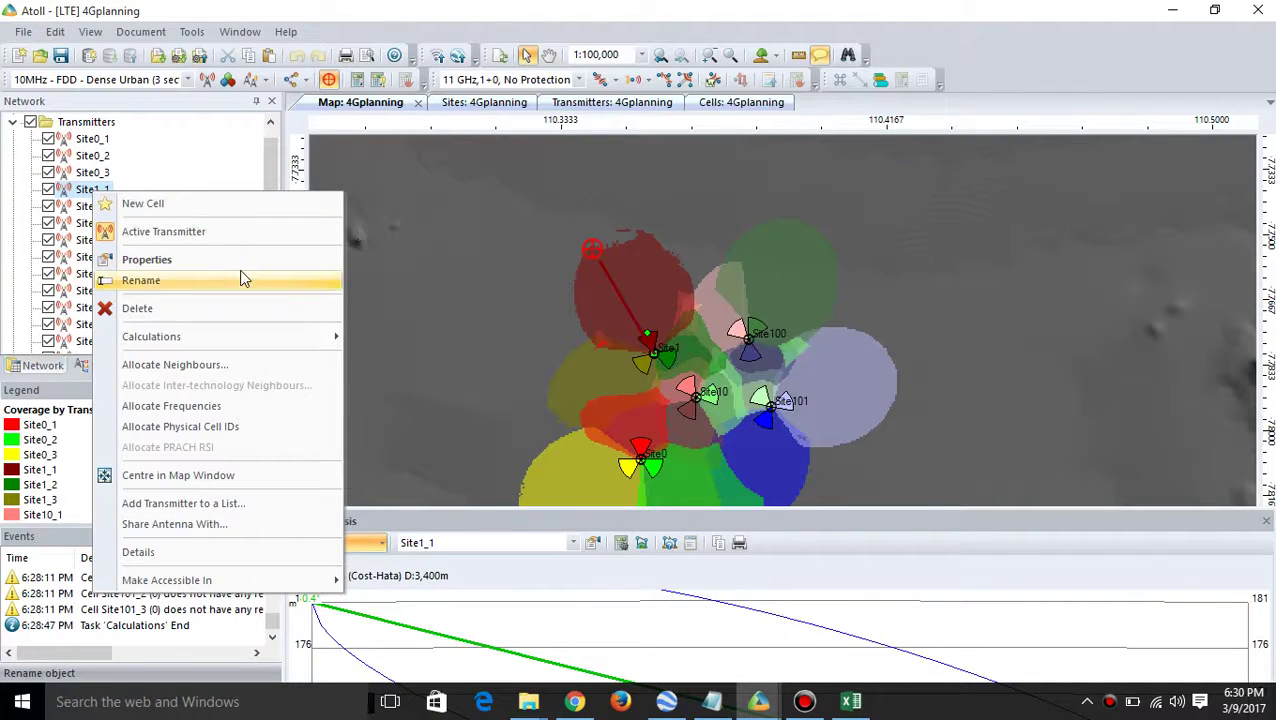
pyautogui.click(281, 265)
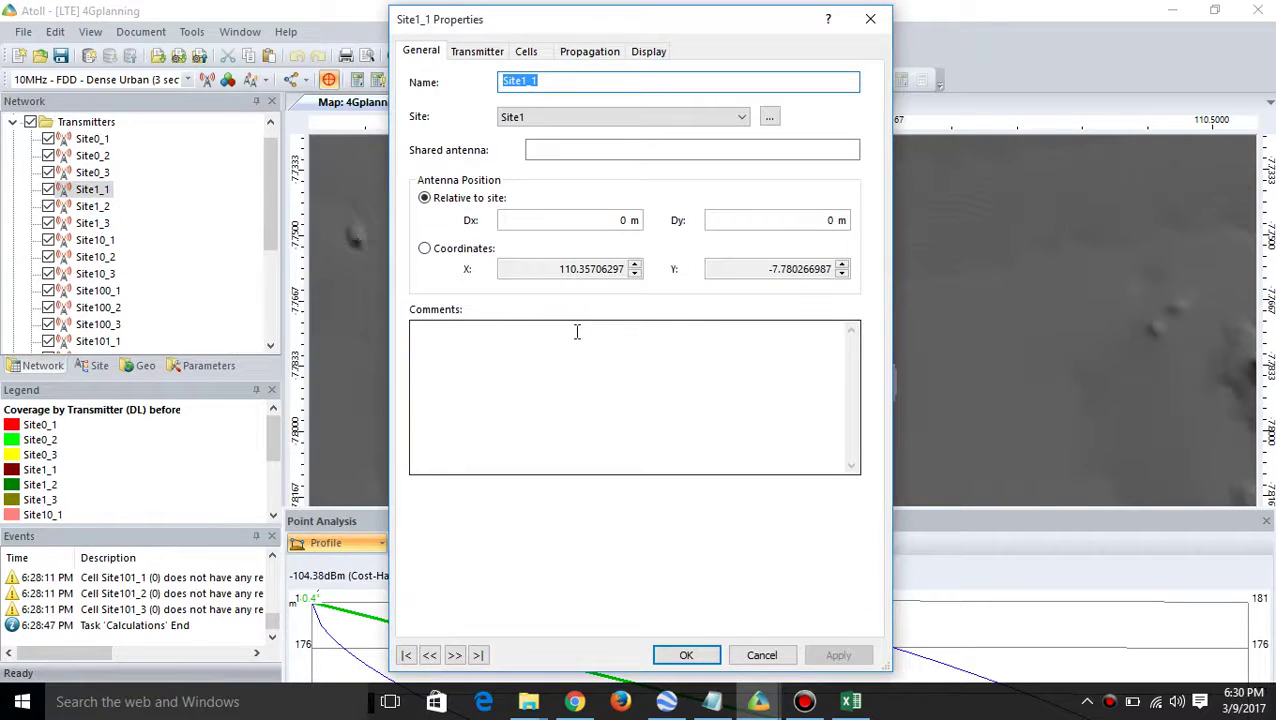
pyautogui.click(480, 54)
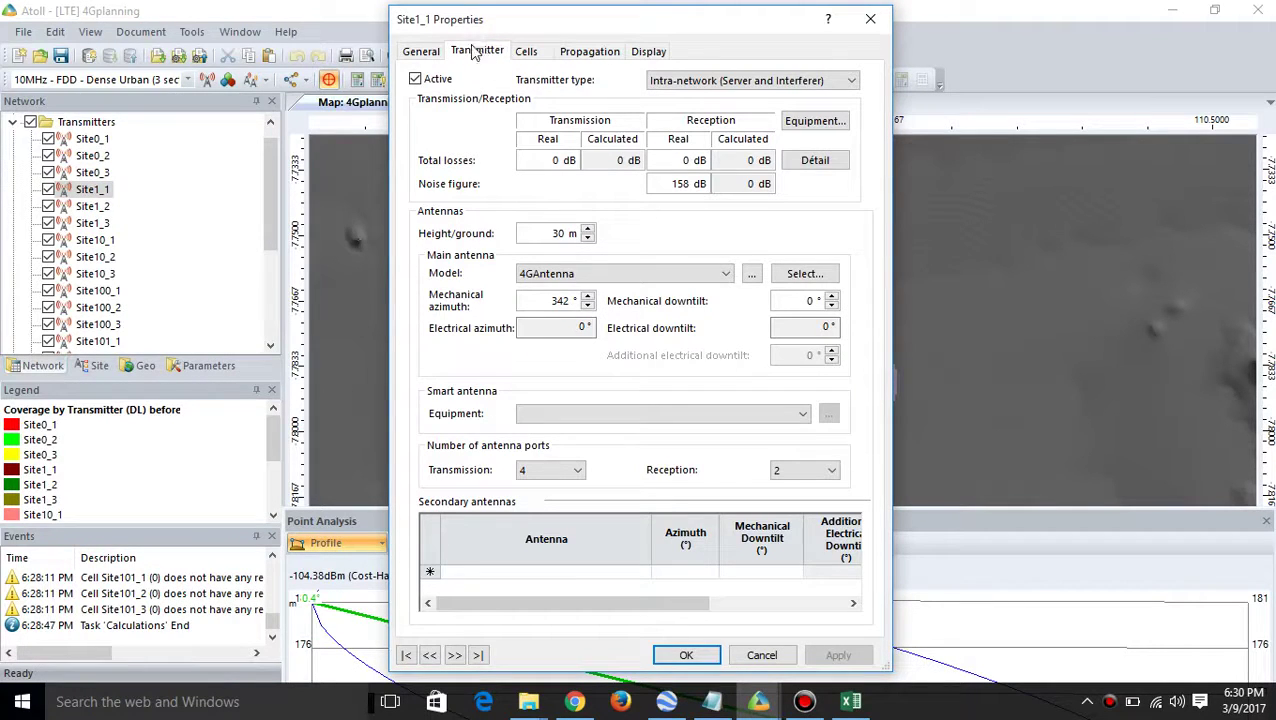
pyautogui.doubleClick(811, 301)
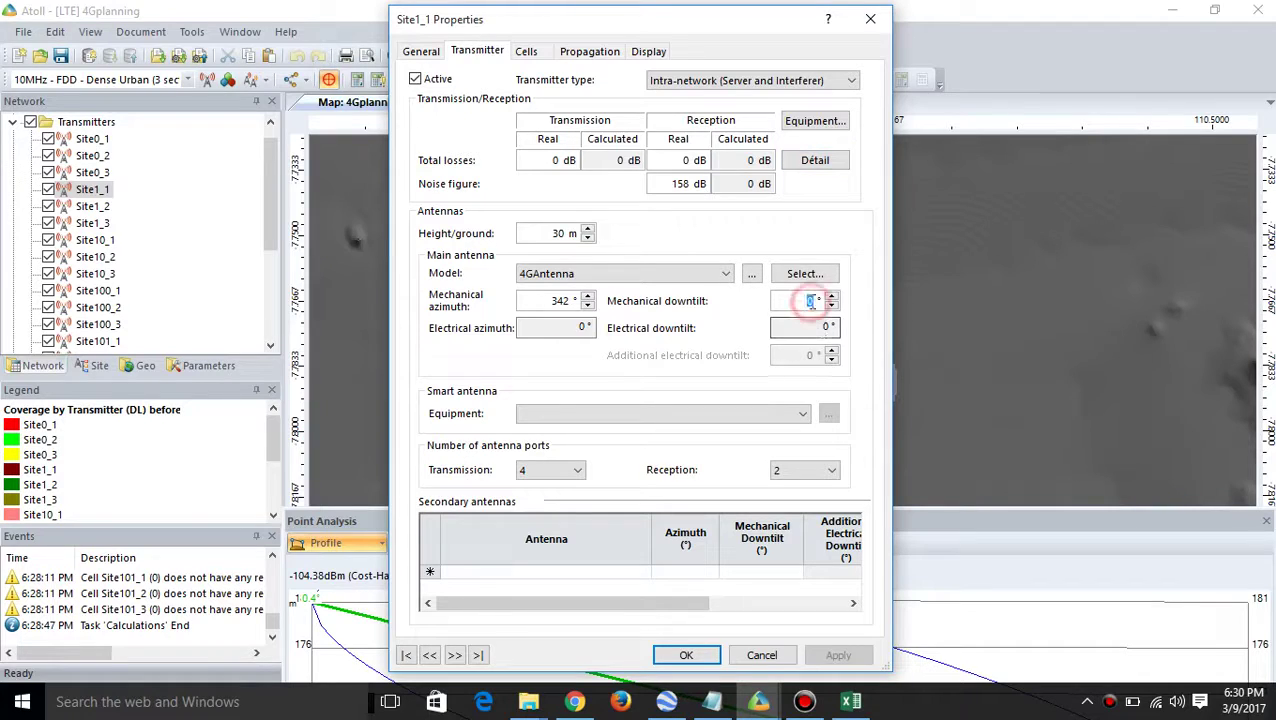
pyautogui.write('1')
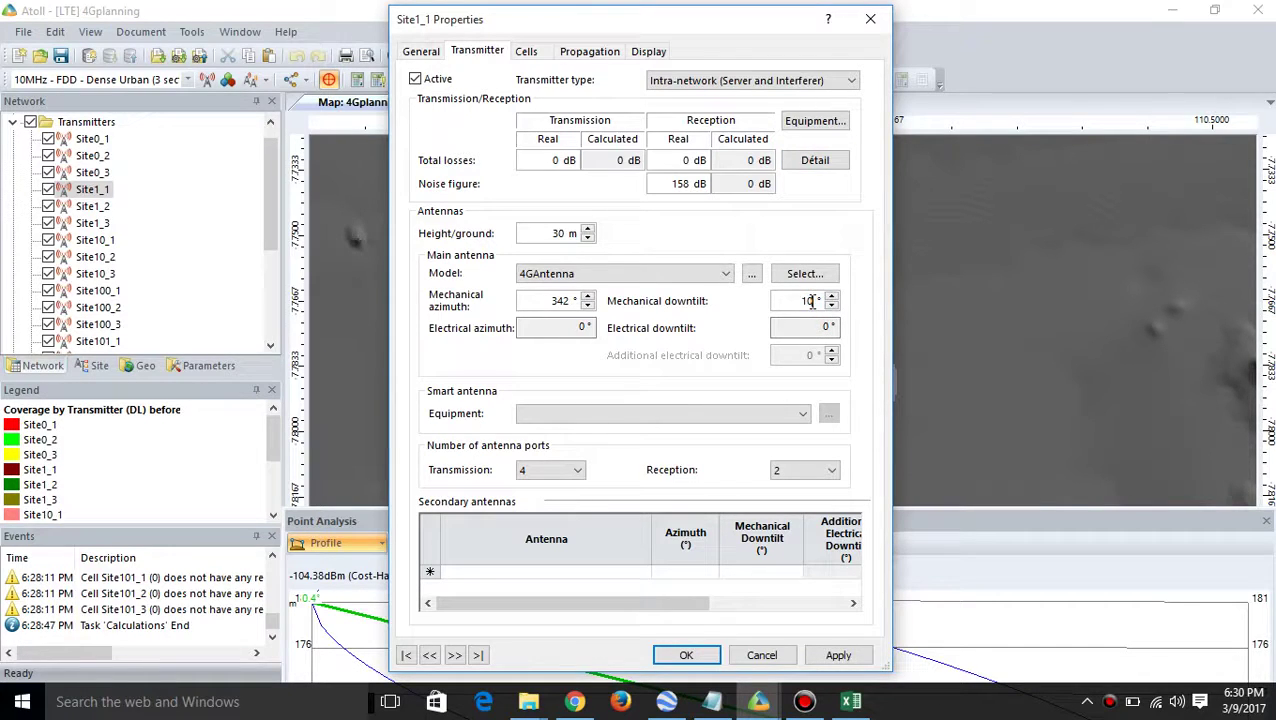
pyautogui.write('0')
pyautogui.click(840, 655)
pyautogui.click(686, 655)
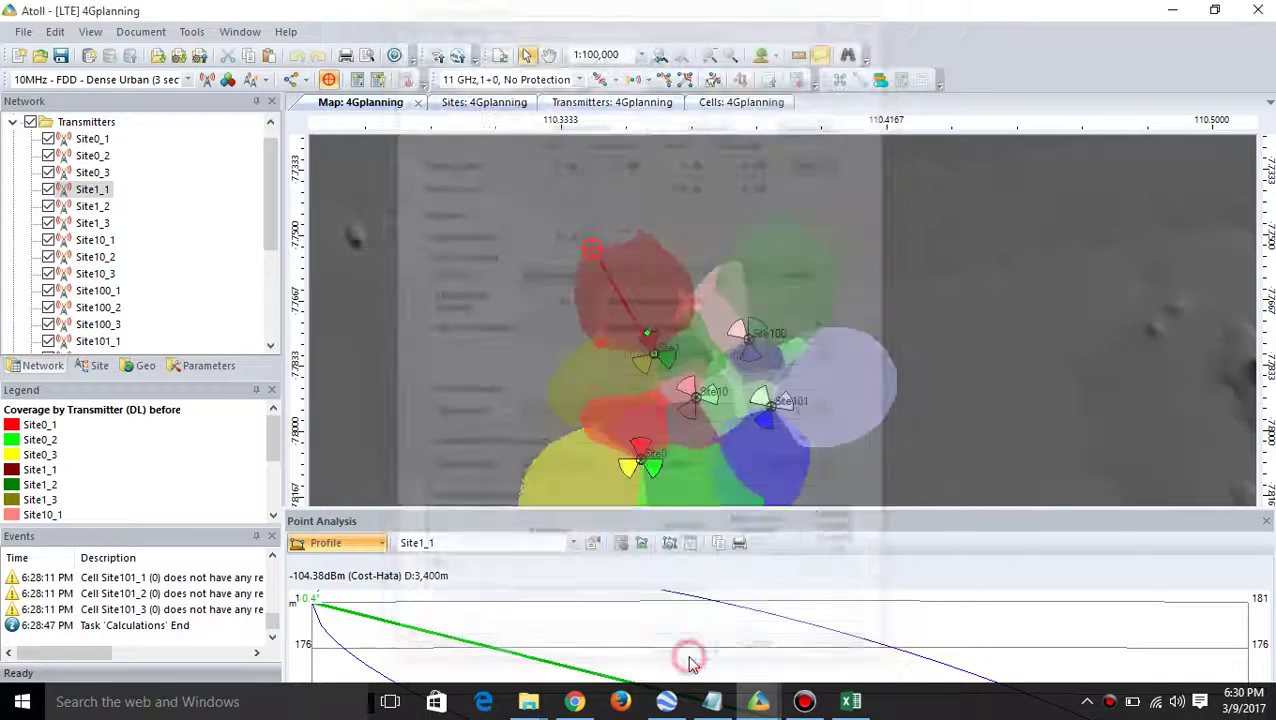
# Create a second Coverage by Transmitter (DL) prediction with its default name and 50 m resolution, and calculate it
pyautogui.click(14, 122)
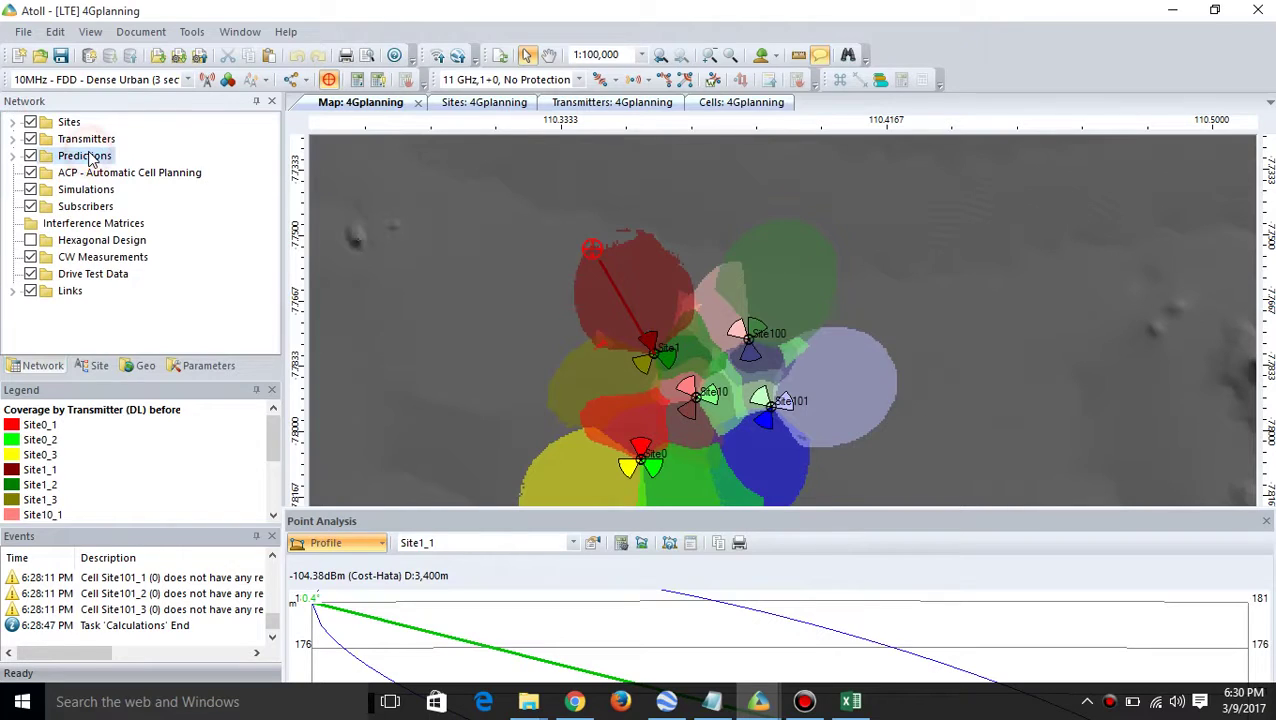
pyautogui.rightClick(90, 160)
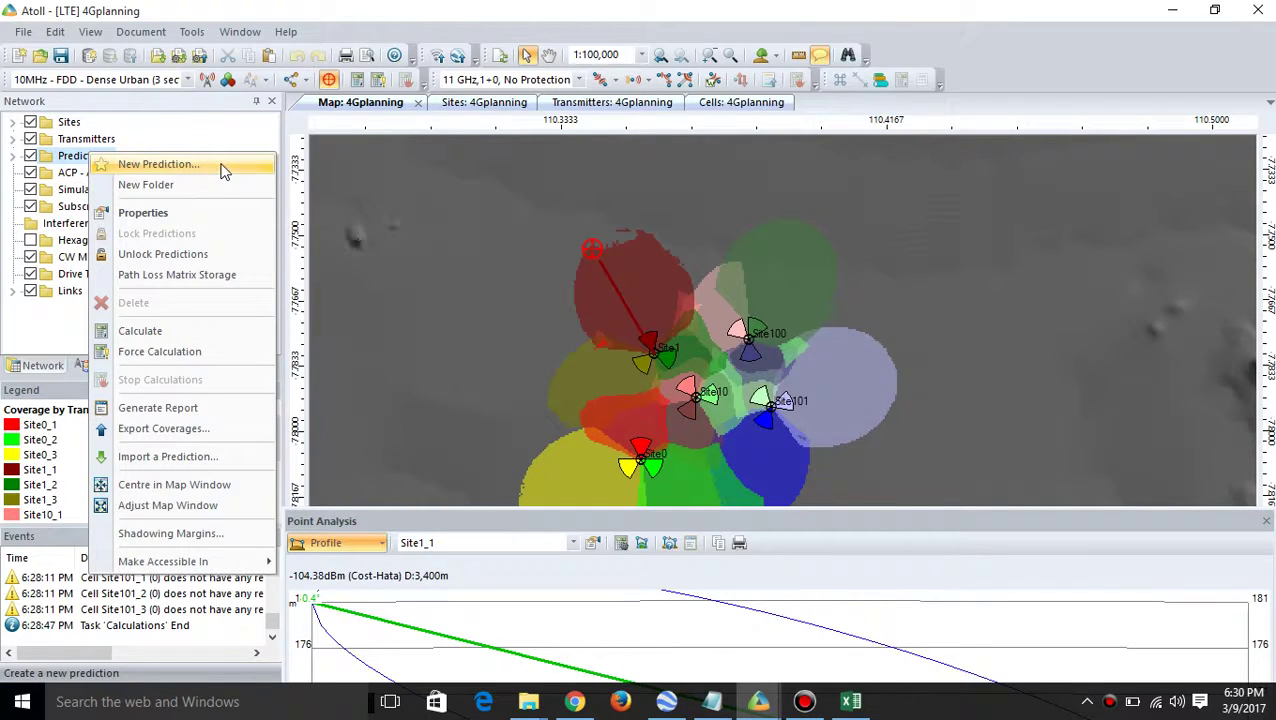
pyautogui.click(221, 168)
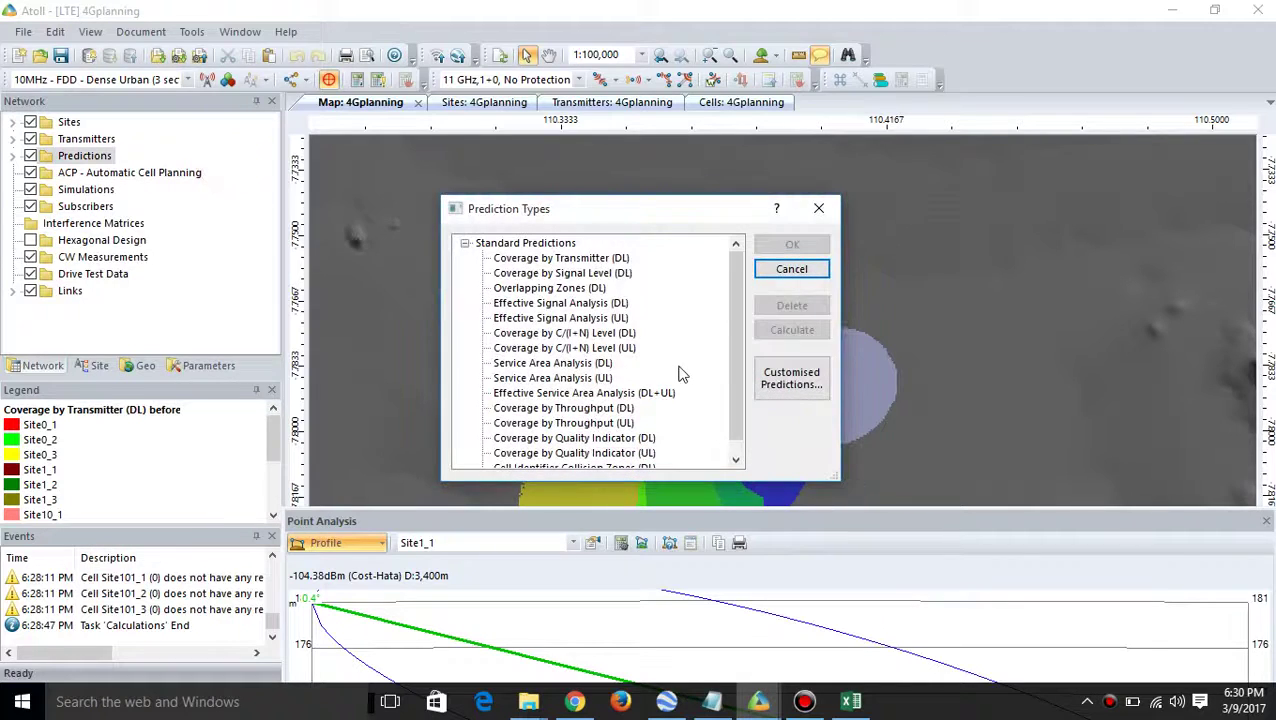
pyautogui.click(556, 259)
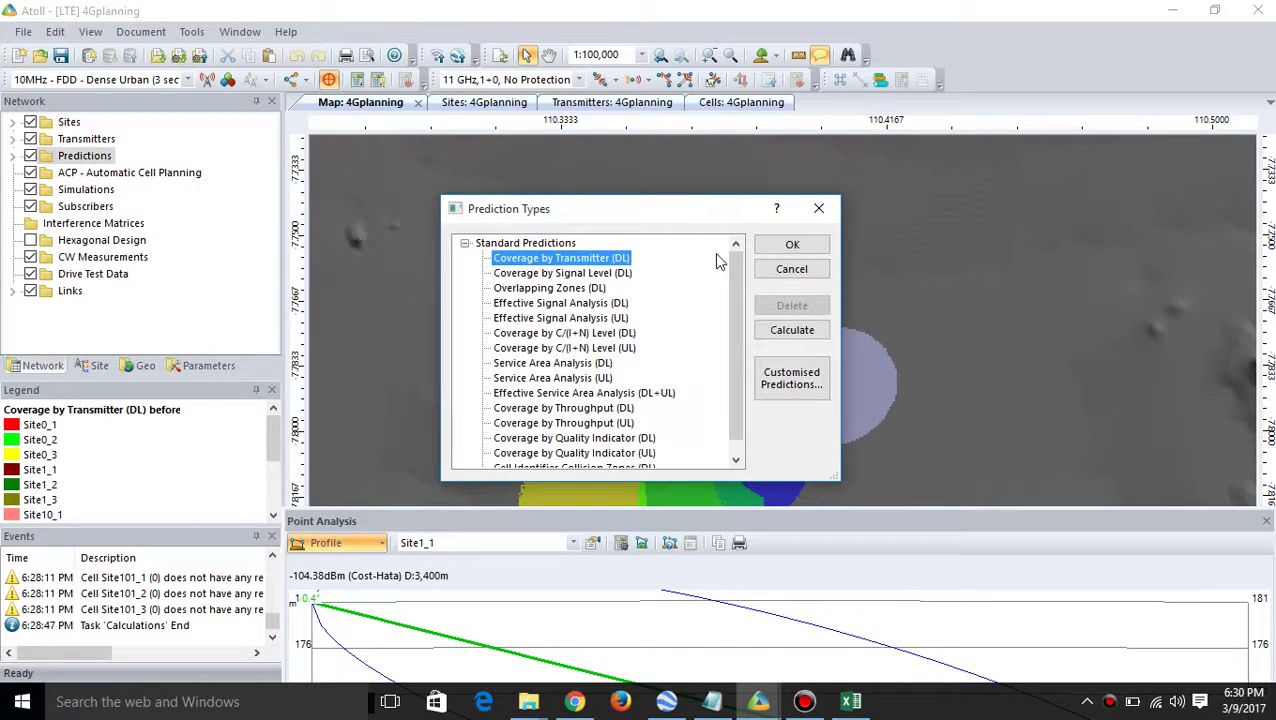
pyautogui.click(781, 251)
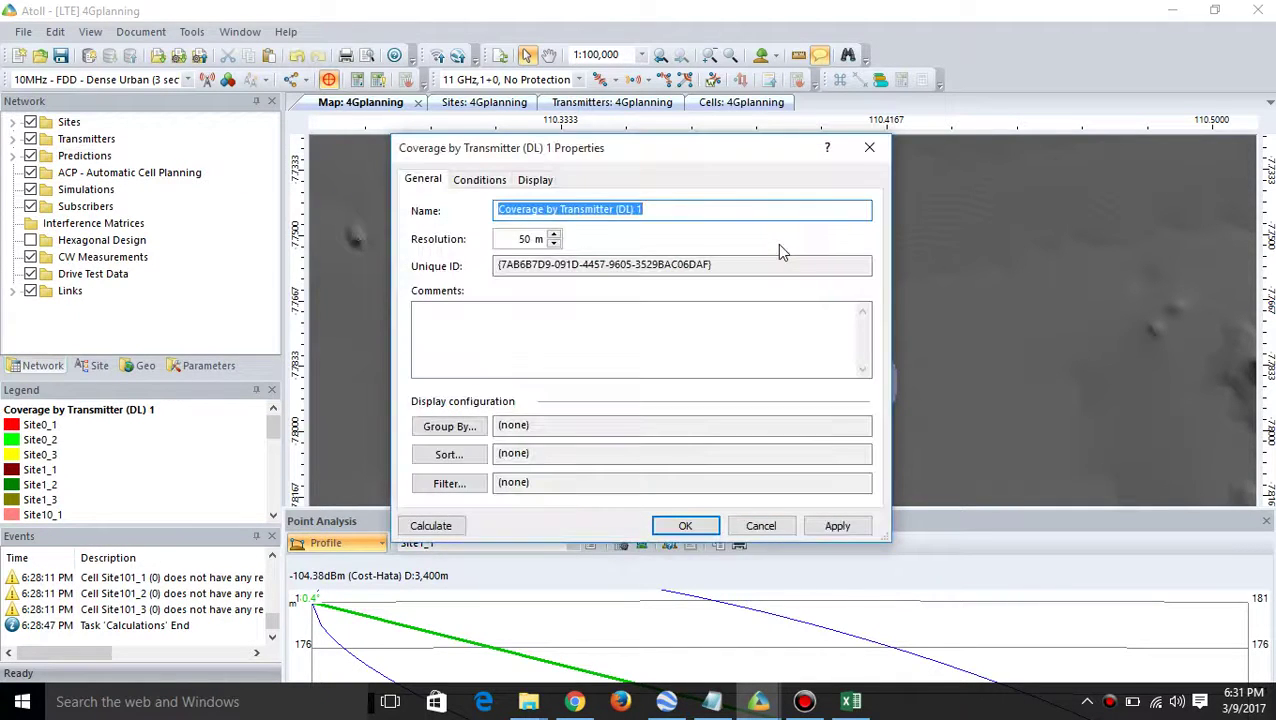
pyautogui.click(430, 527)
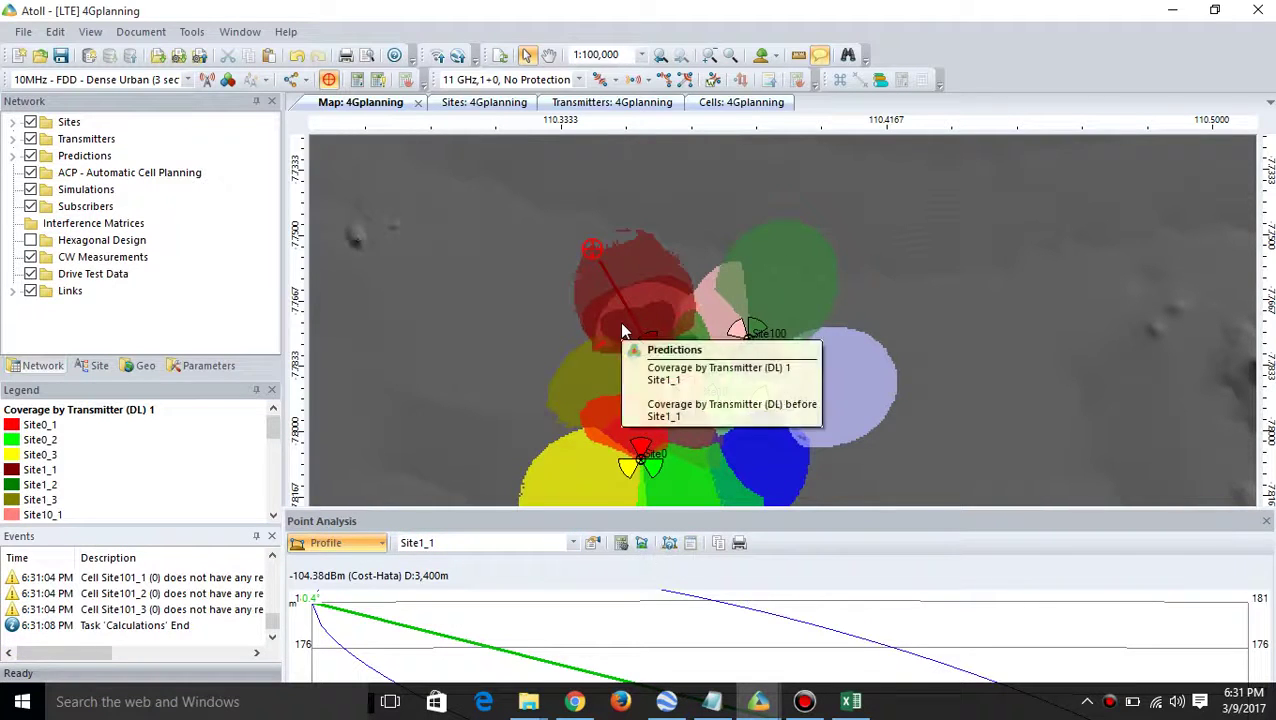
# Hide the "Coverage by Transmitter (DL) before" prediction and move the receiver to the northwest edge of Site1_1's new coverage, about 2,080 m from the transmitter
pyautogui.moveTo(599, 300)
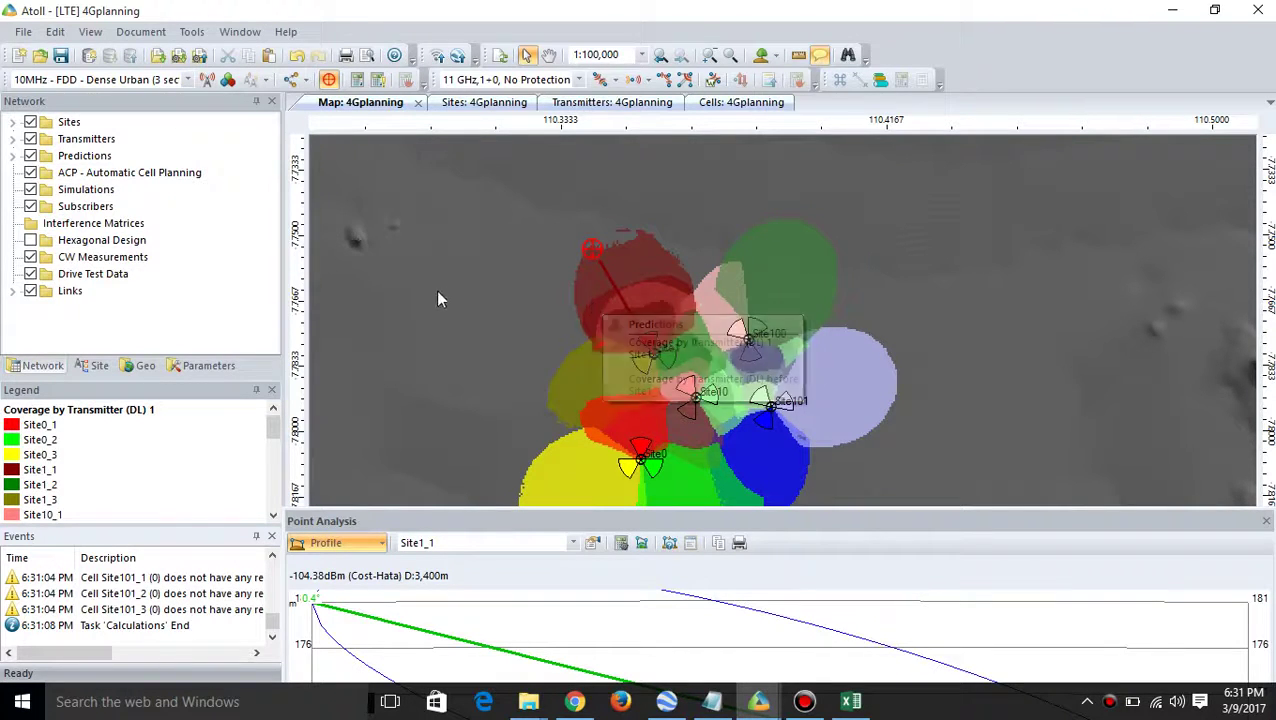
pyautogui.click(12, 157)
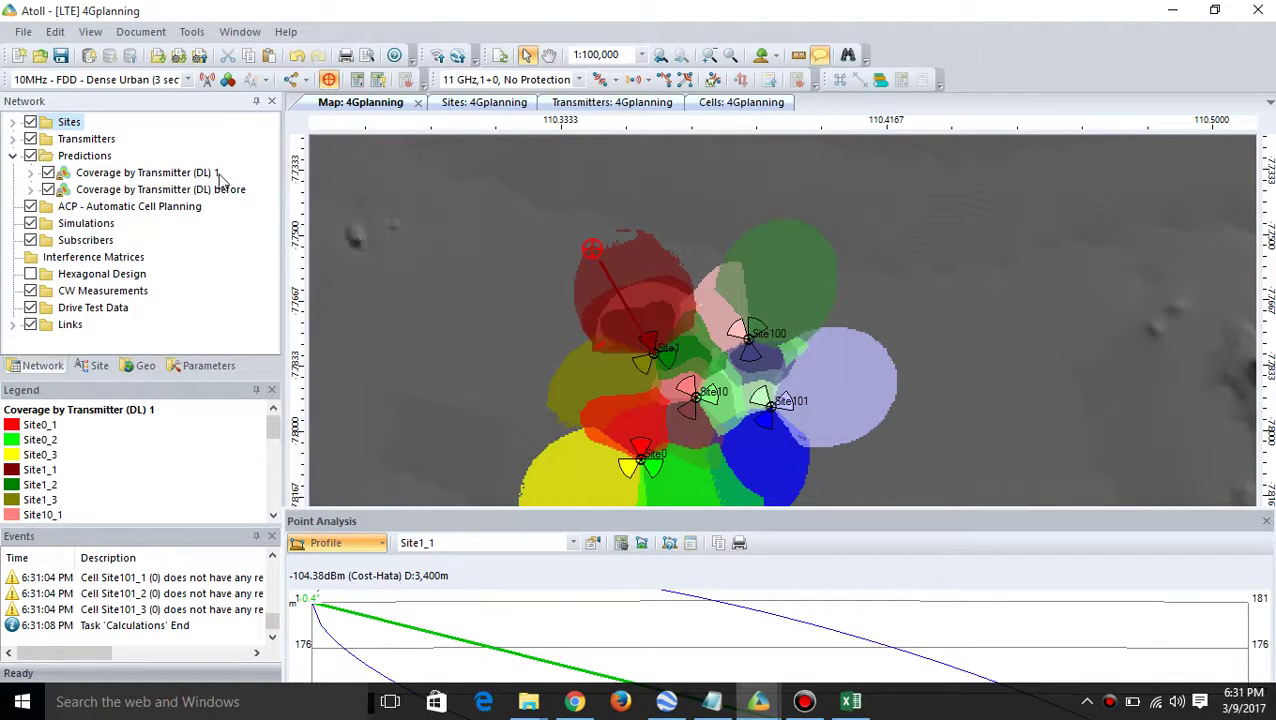
pyautogui.click(47, 190)
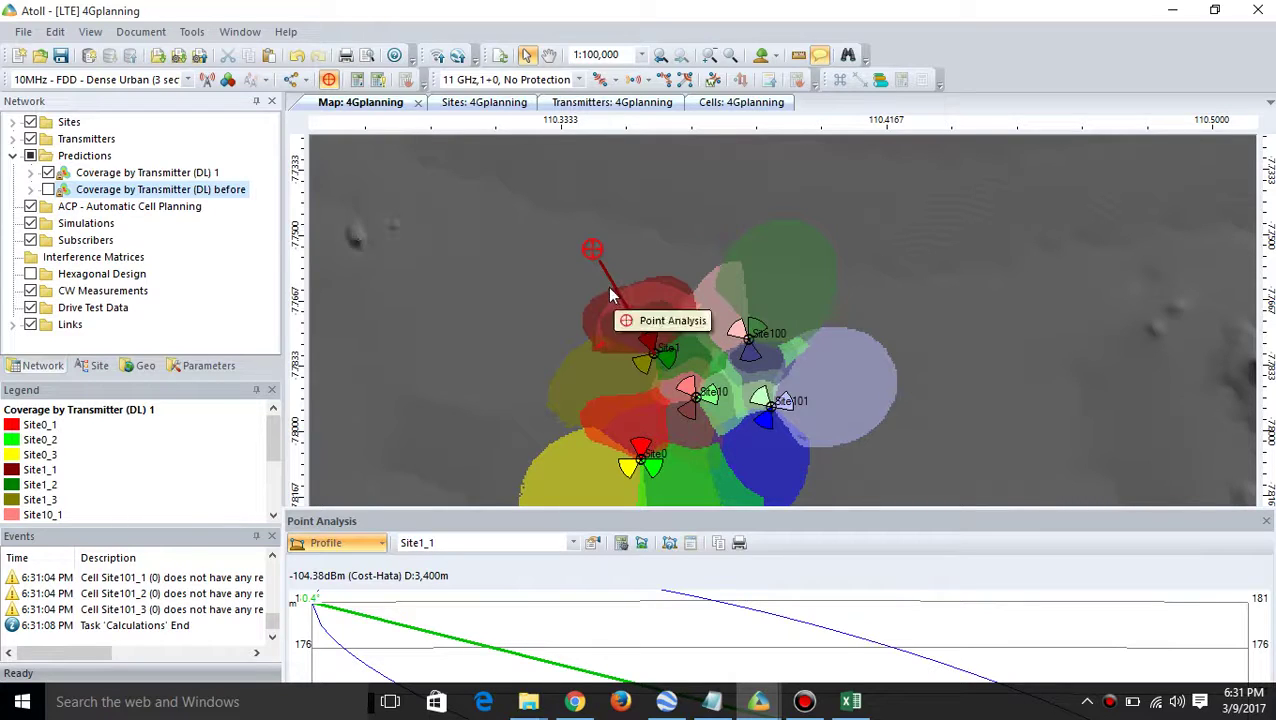
pyautogui.moveTo(598, 250); pyautogui.dragTo(624, 288)
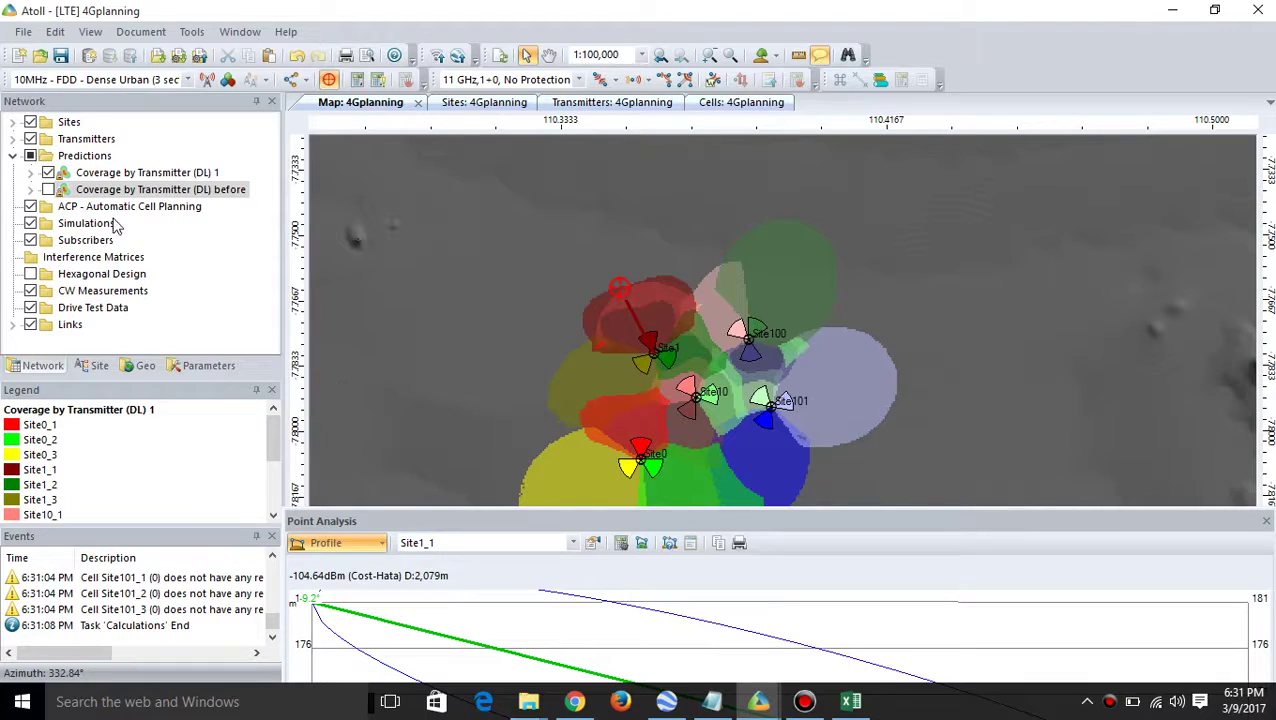
# Show only the "before" prediction to analyse Site1_1 at its northwest coverage edge, about 3,450 m away, and switch back to Coverage by Transmitter (DL) 1
pyautogui.click(47, 190)
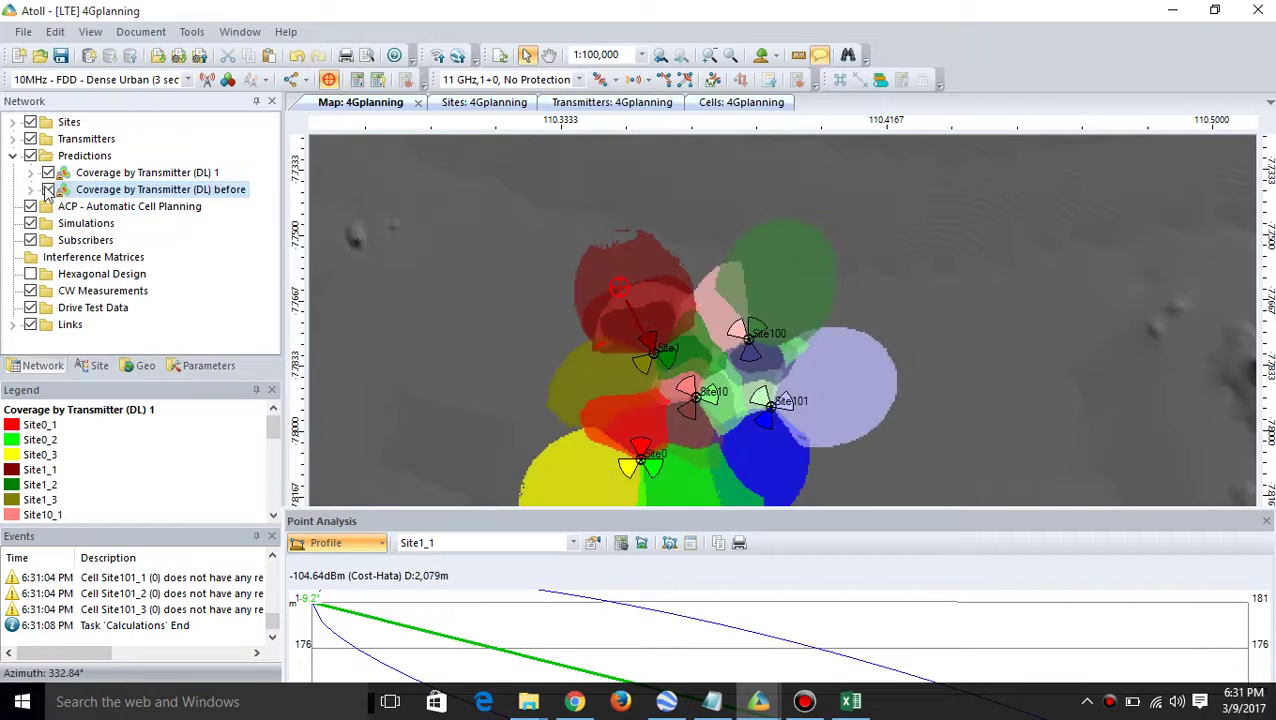
pyautogui.click(47, 173)
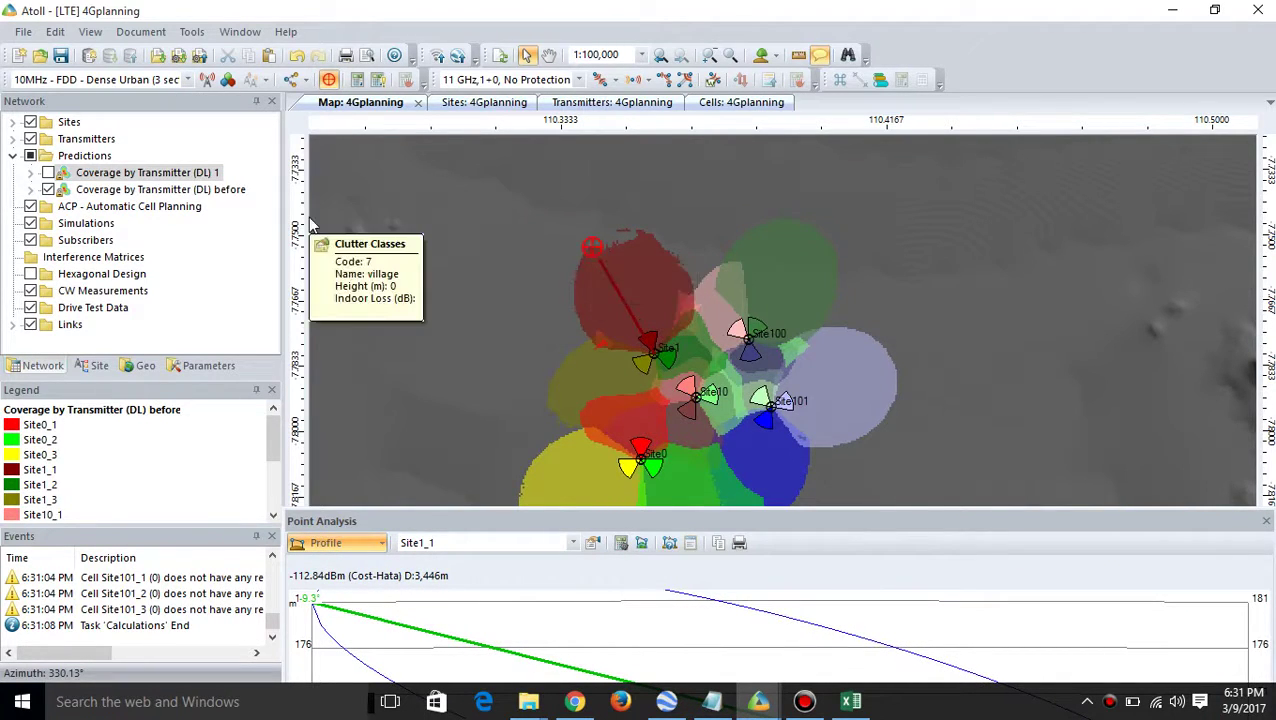
pyautogui.click(48, 173)
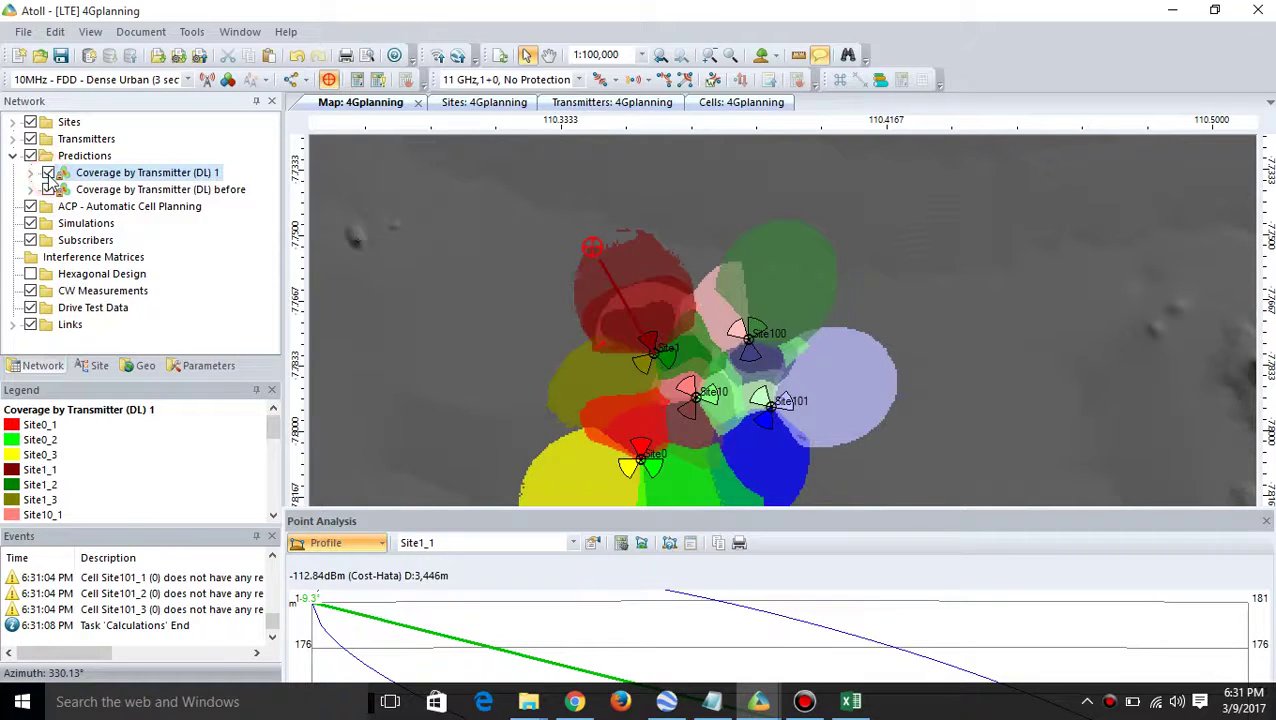
pyautogui.click(49, 190)
# Create a Coverage by Signal Level (DL) prediction, remove the trailing 0 from its name, and calculate it
pyautogui.click(95, 156)
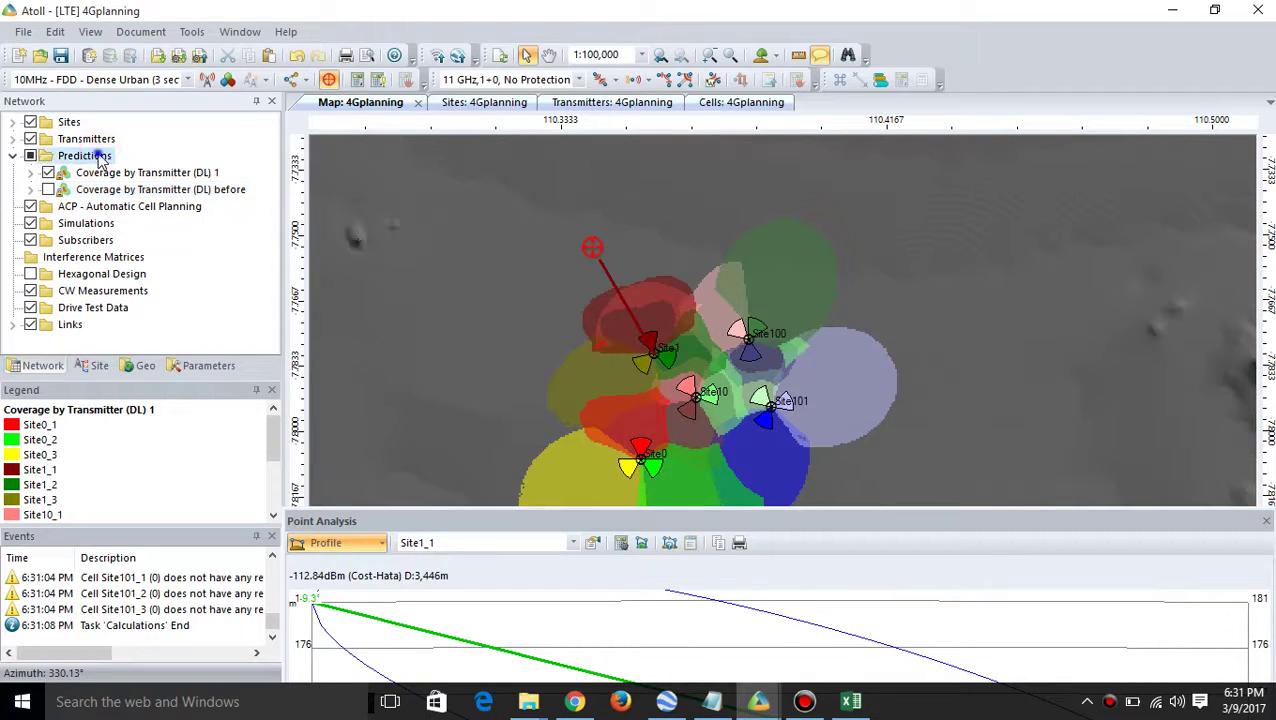
pyautogui.rightClick(100, 158)
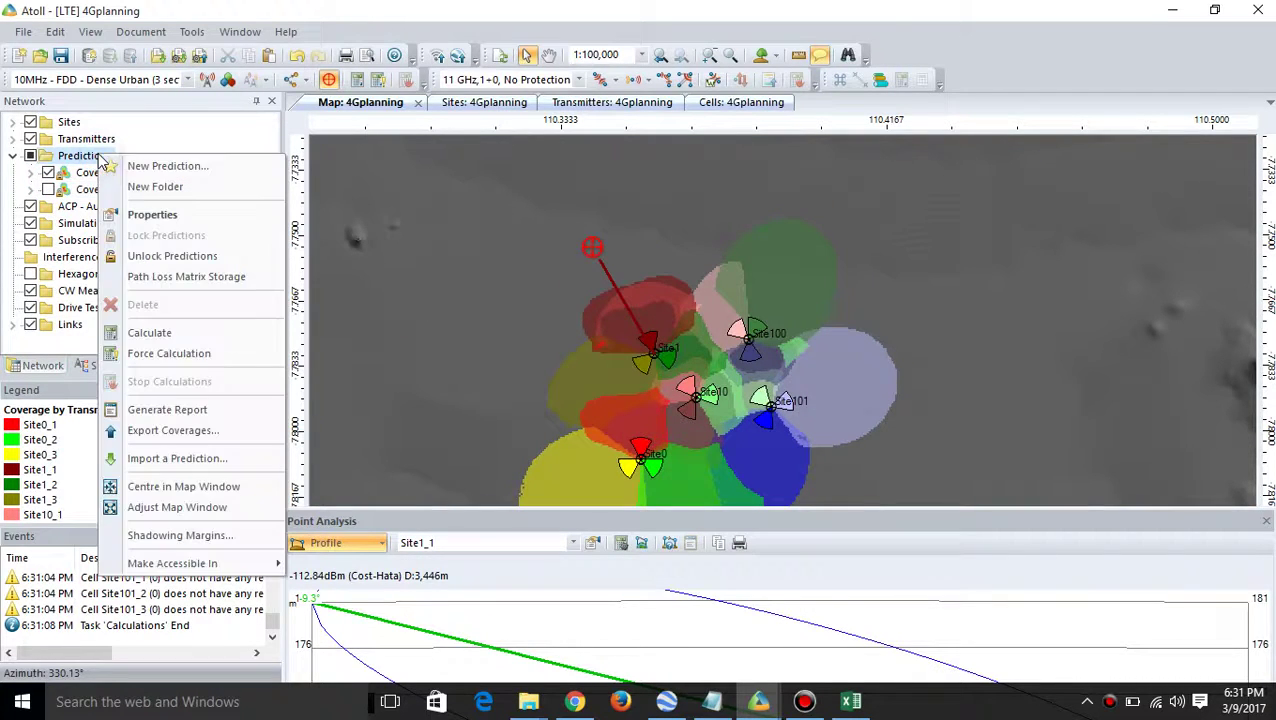
pyautogui.click(178, 170)
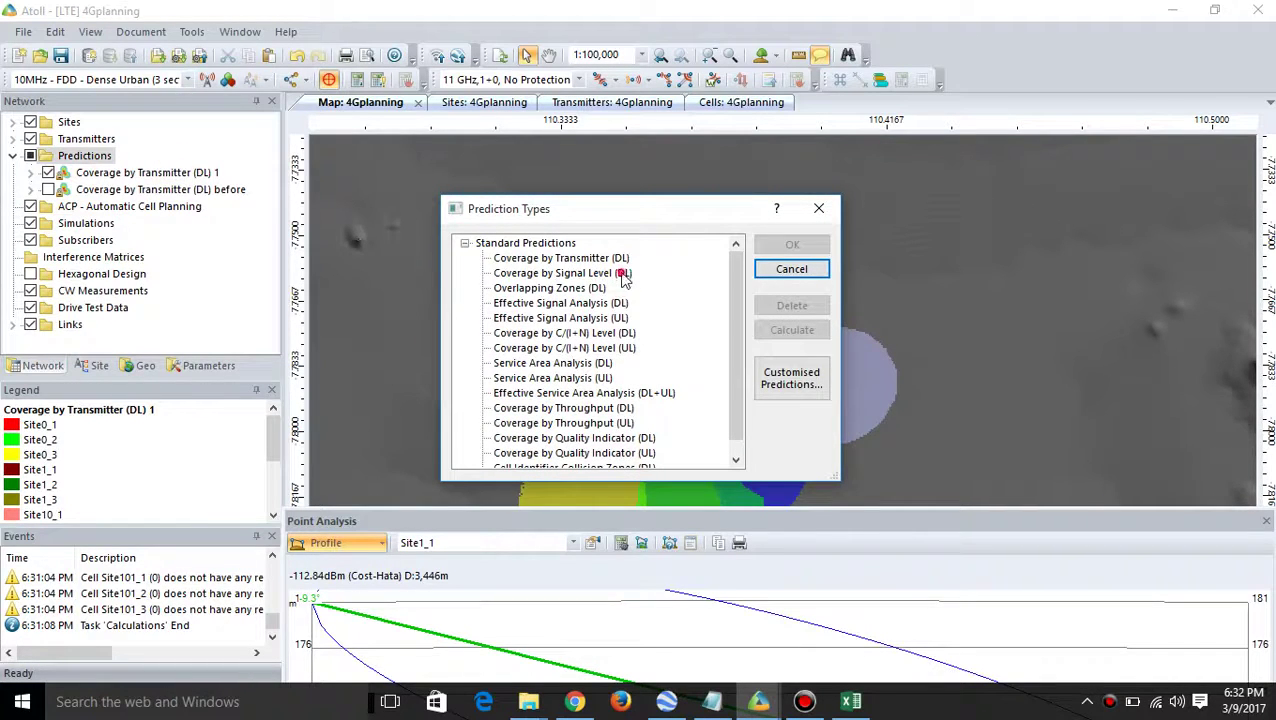
pyautogui.click(622, 273)
pyautogui.click(789, 246)
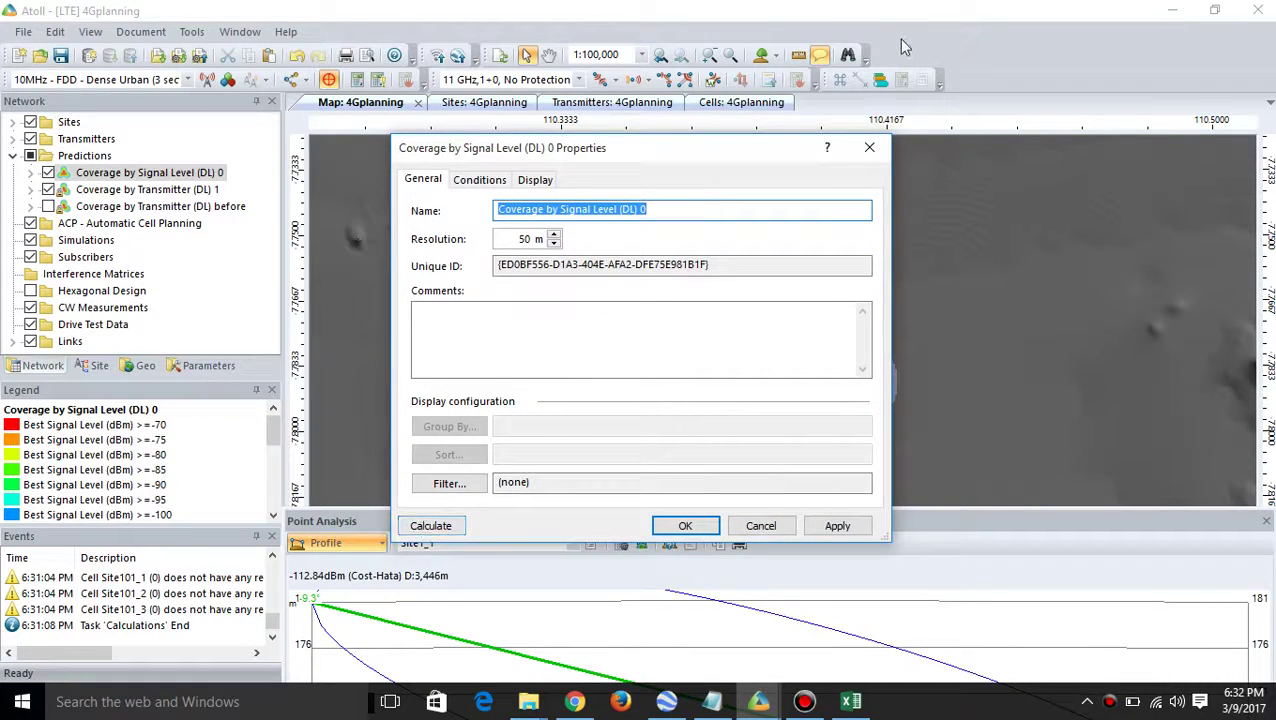
pyautogui.click(683, 211)
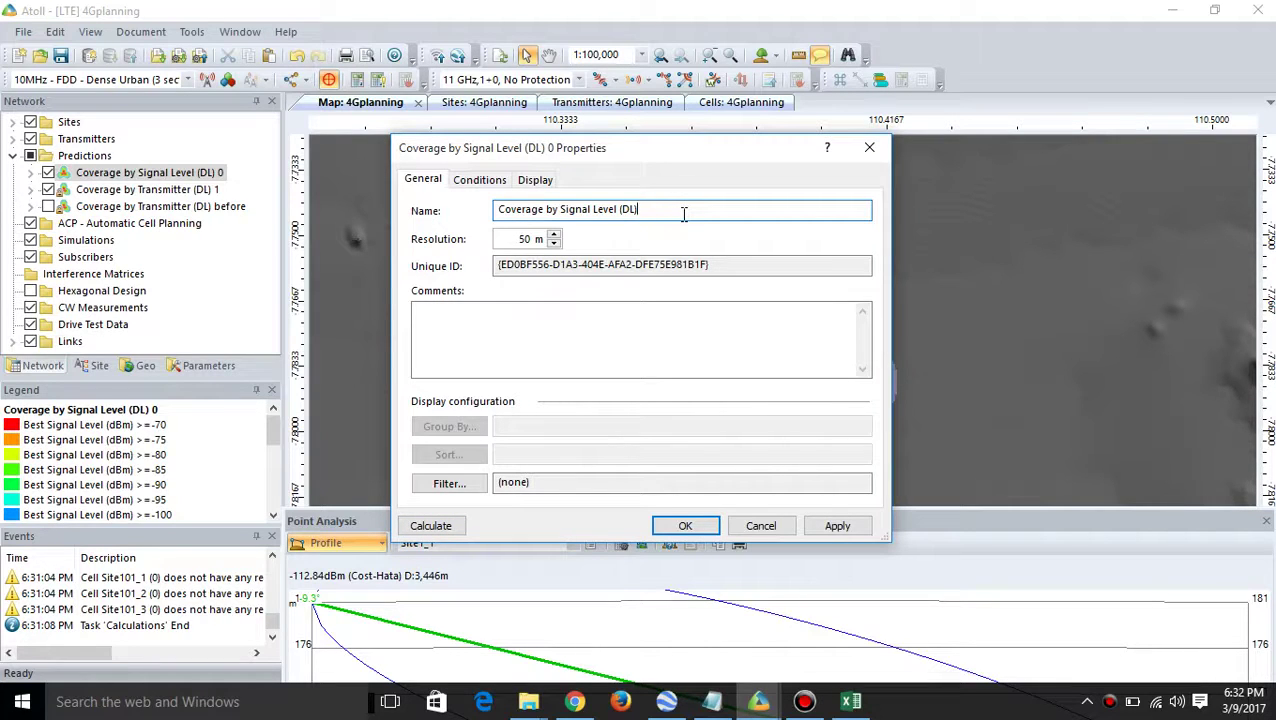
pyautogui.click(430, 526)
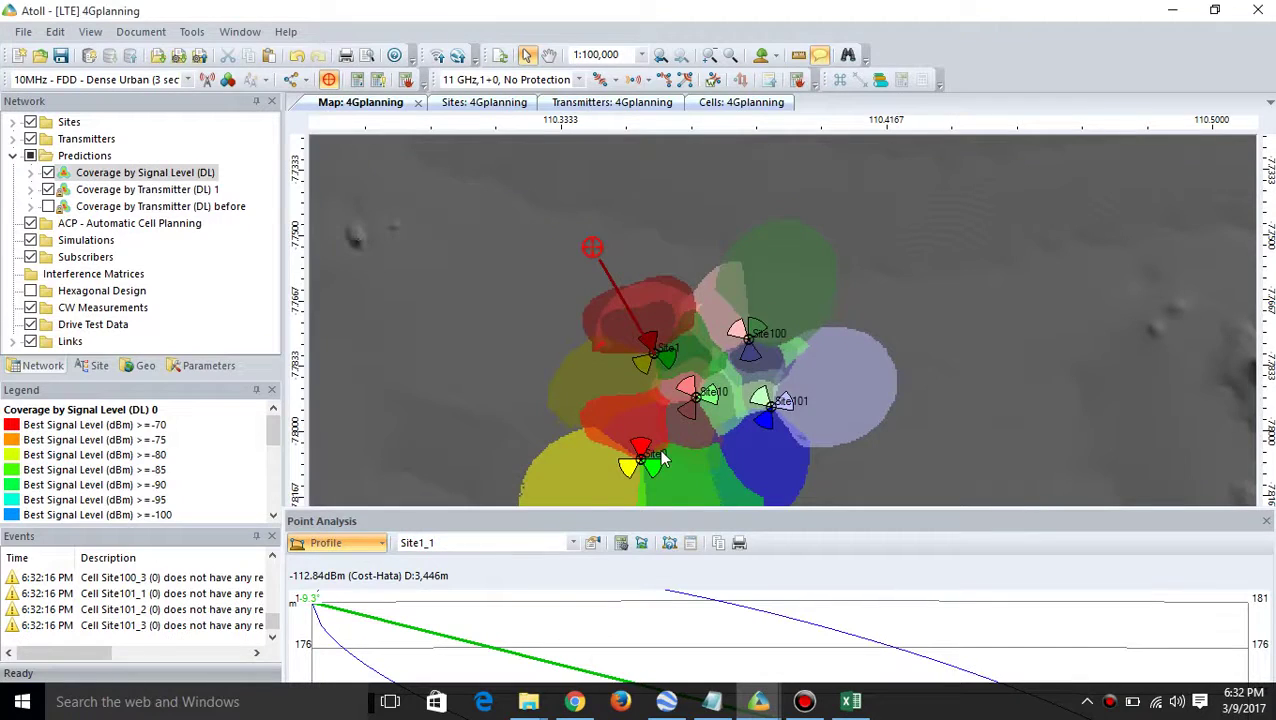
# Shrink the Point Analysis window to enlarge the map, and hide Coverage by Transmitter (DL) 1 so only the signal level prediction shows
pyautogui.moveTo(844, 509); pyautogui.dragTo(846, 591)
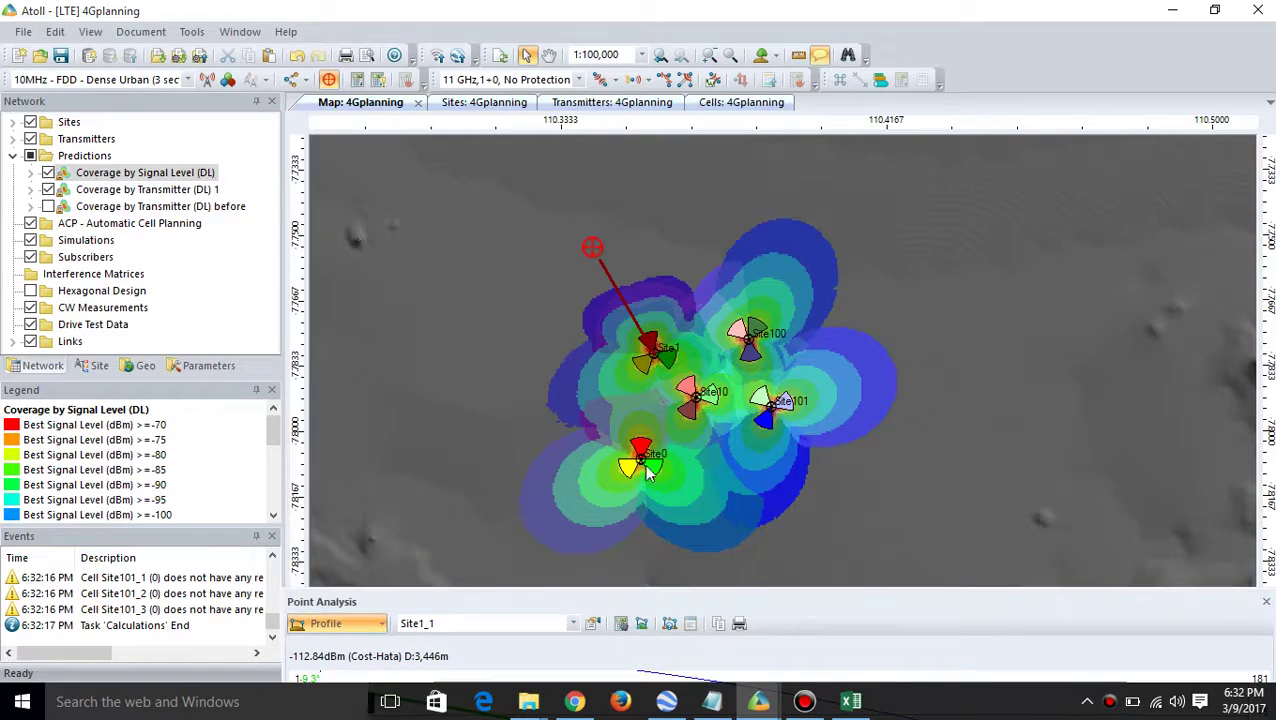
pyautogui.moveTo(638, 470)
pyautogui.click(48, 189)
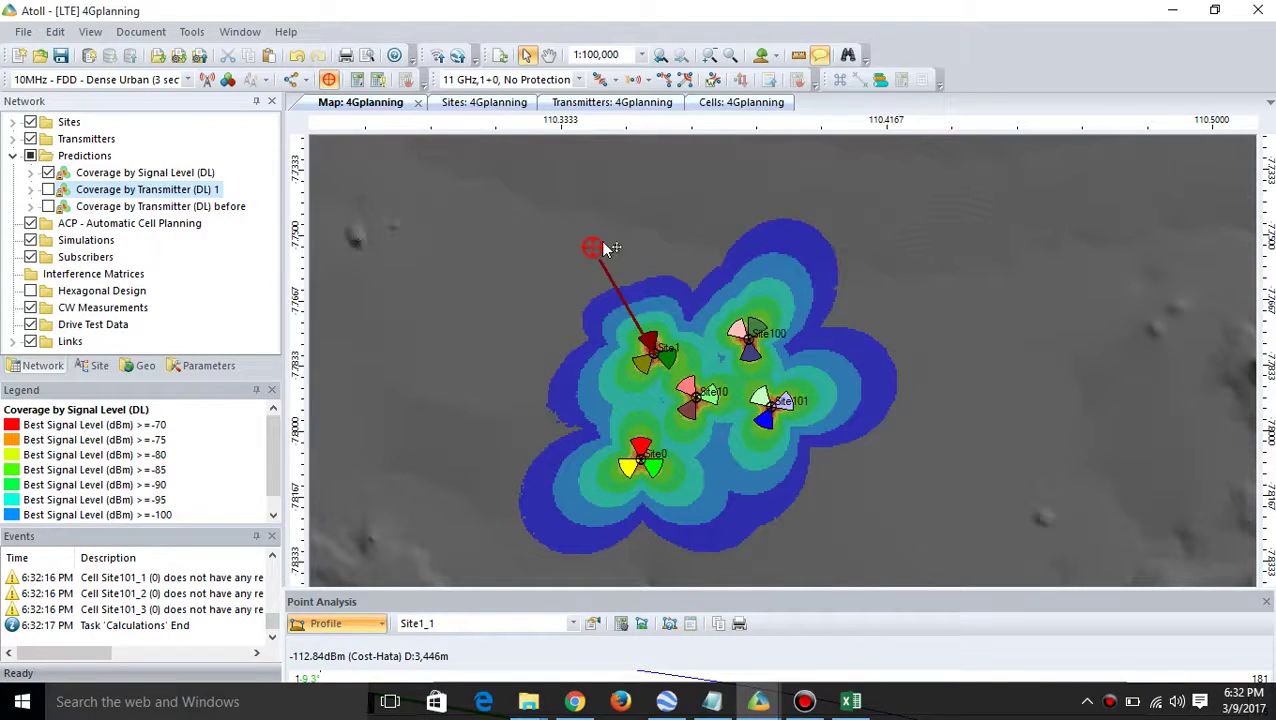
pyautogui.click(806, 703)
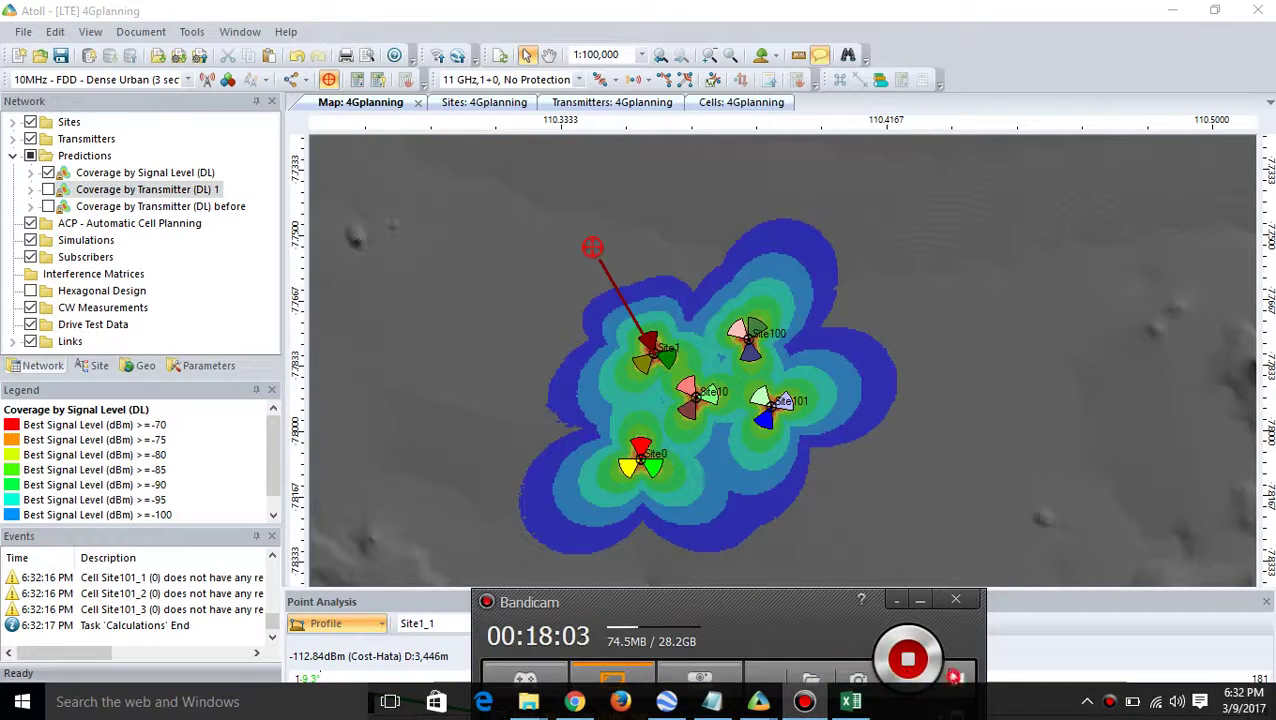
pyautogui.click(920, 603)
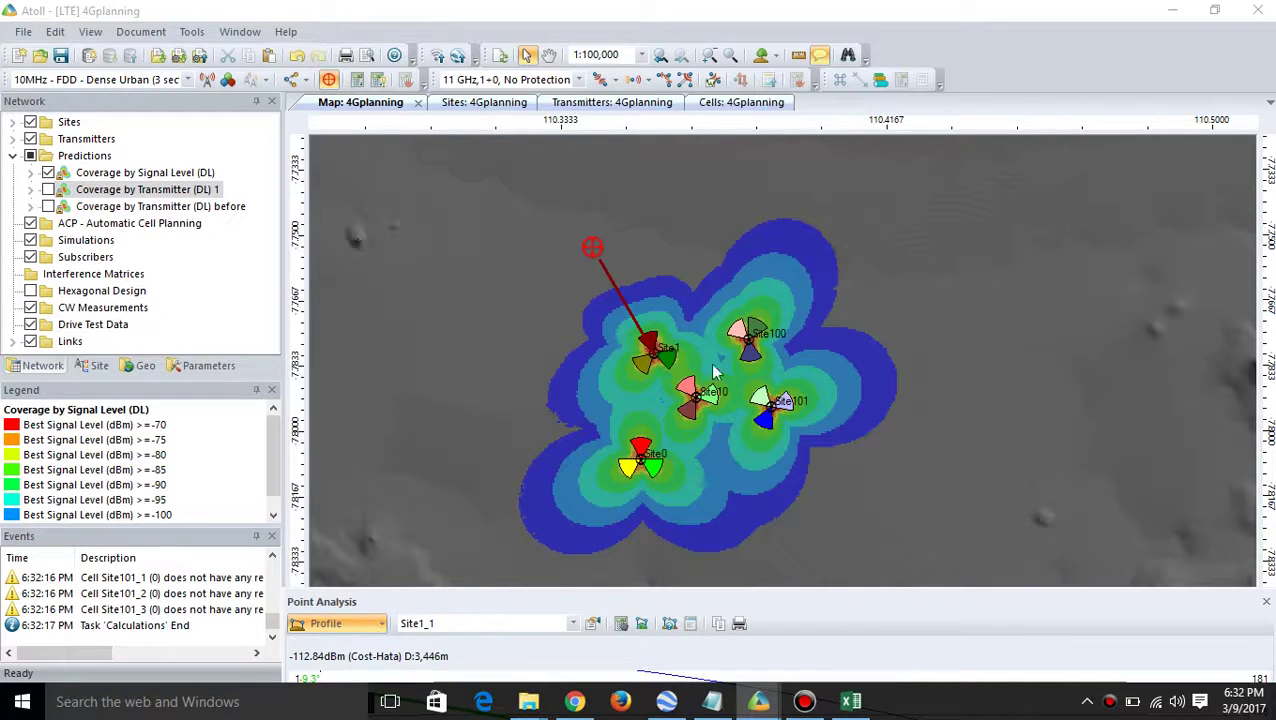
# Move the Site1_1 analysis receiver to the northwest edge of the signal level coverage, about 2,300 m from the transmitter
pyautogui.moveTo(593, 248)
pyautogui.mouseDown()
pyautogui.moveTo(605, 285)
pyautogui.moveTo(586, 310)
pyautogui.mouseUp()
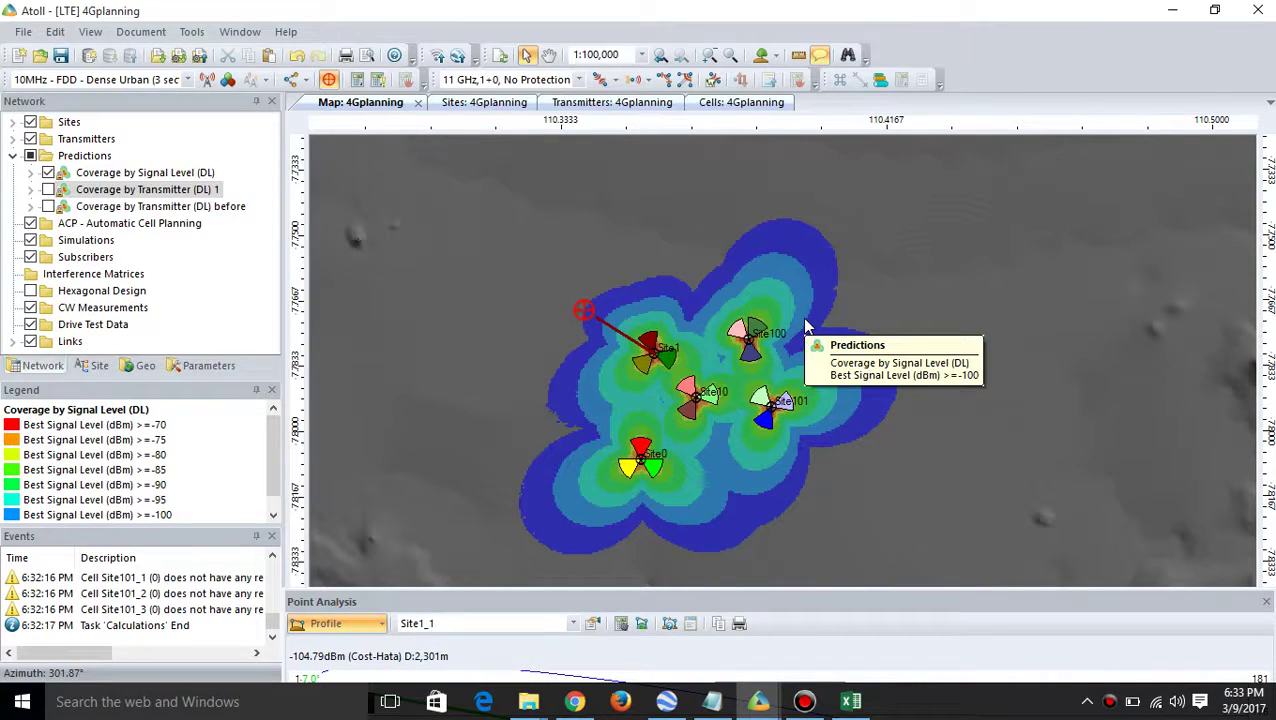
pyautogui.rightClick(75, 158)
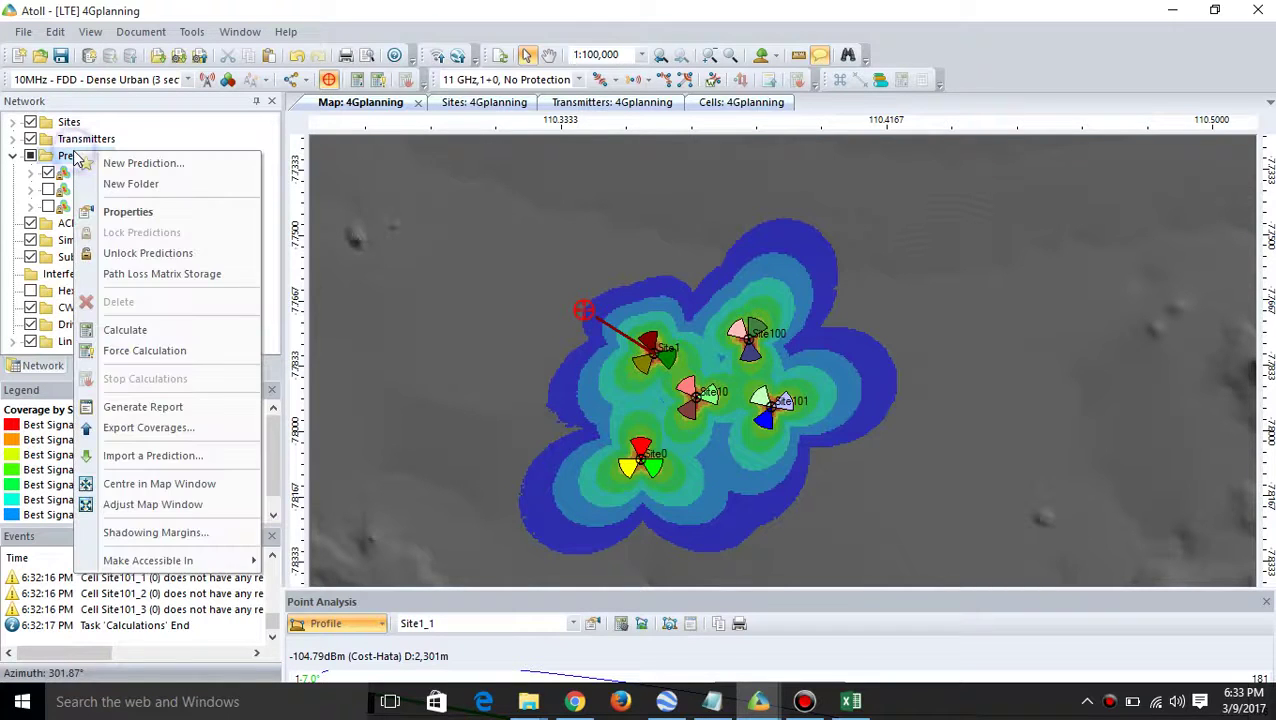
pyautogui.press('Escape')
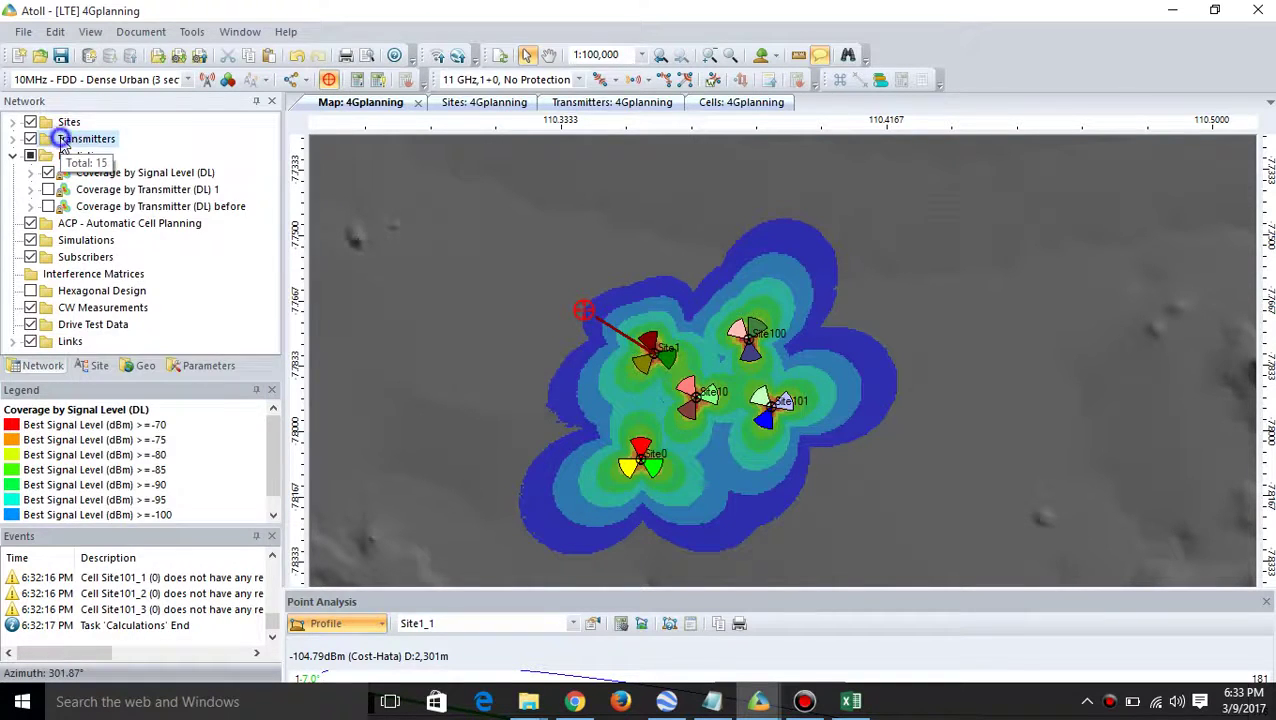
# Run automatic intra-technology neighbour allocation for all transmitters with the default settings and commit the calculated neighbours
pyautogui.rightClick(64, 140)
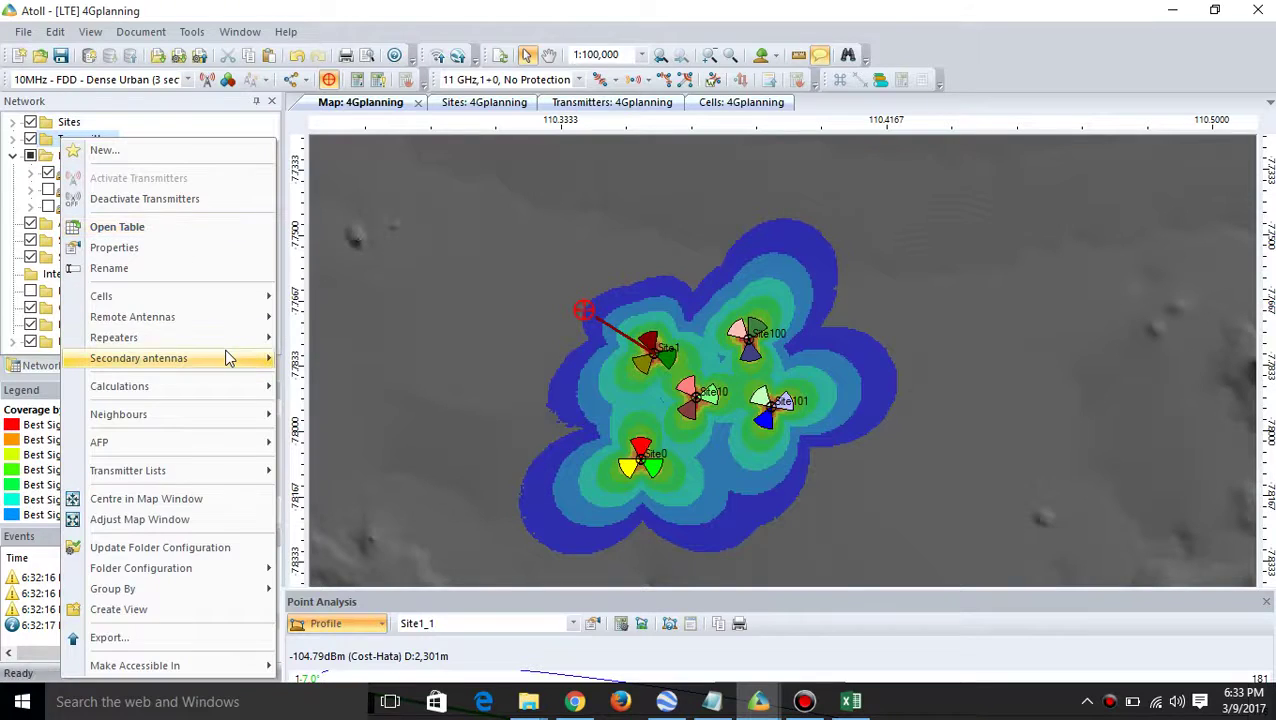
pyautogui.moveTo(228, 358)
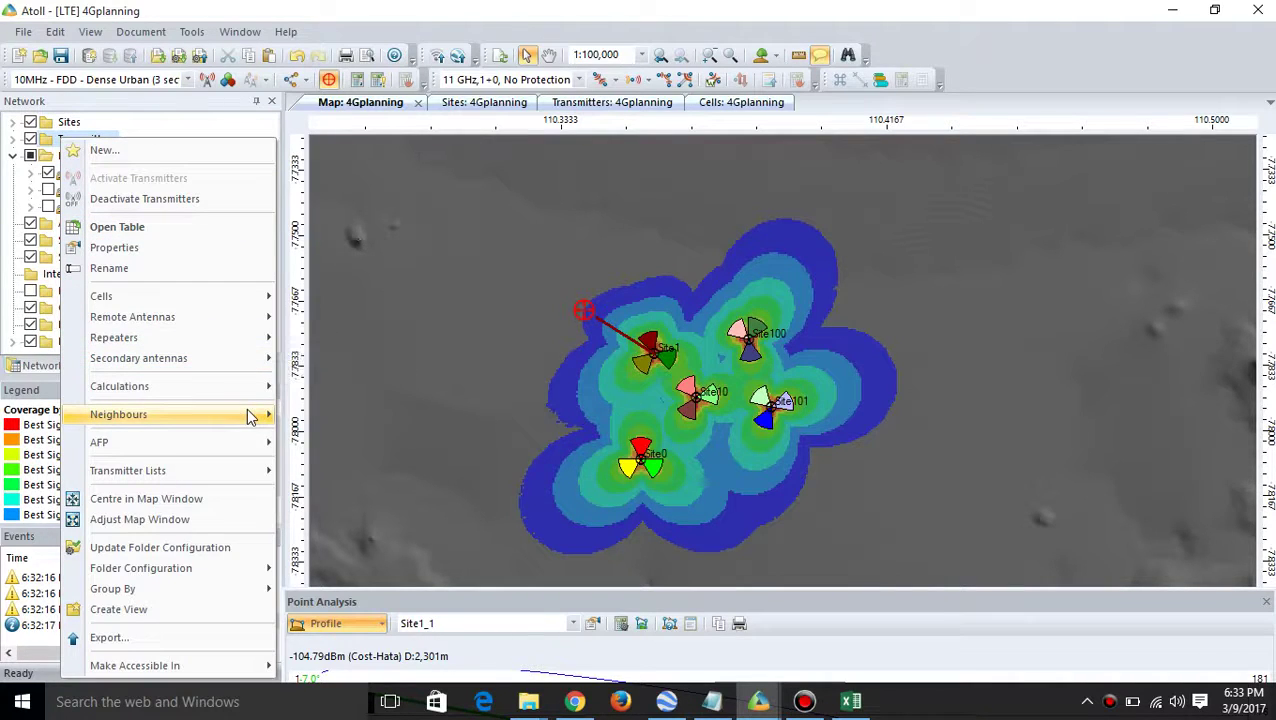
pyautogui.moveTo(250, 415)
pyautogui.moveTo(332, 420)
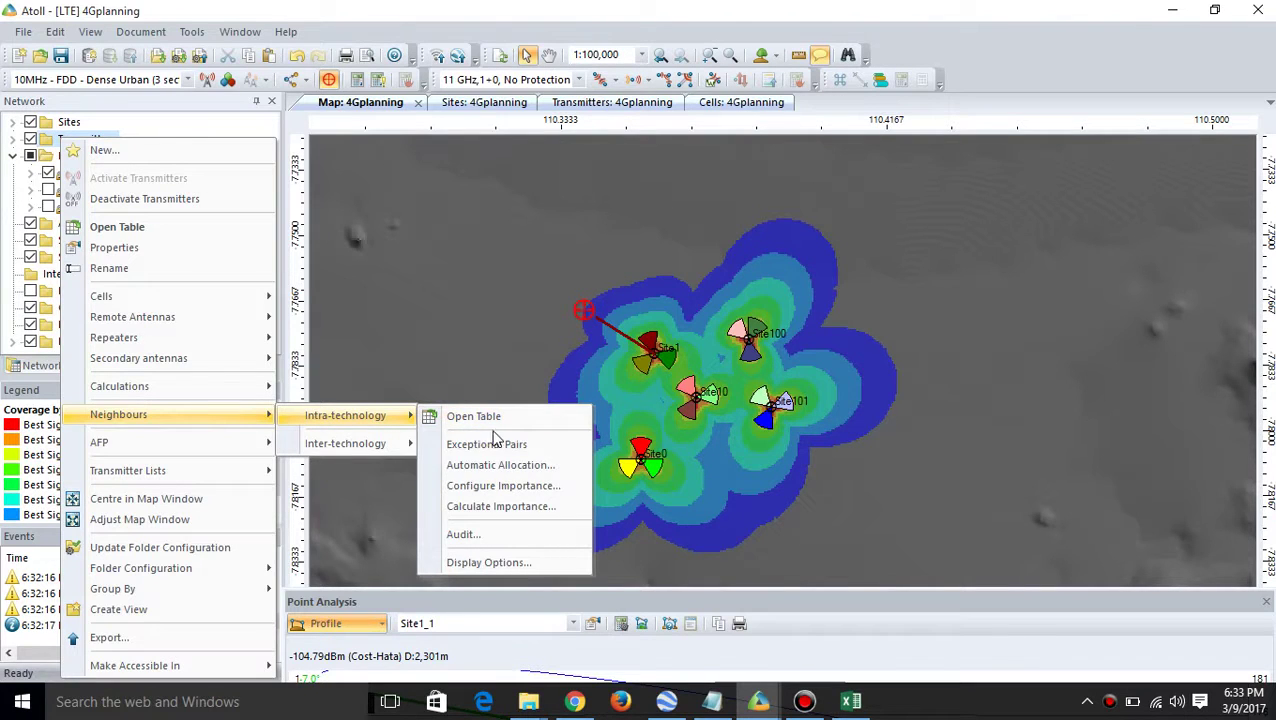
pyautogui.click(516, 474)
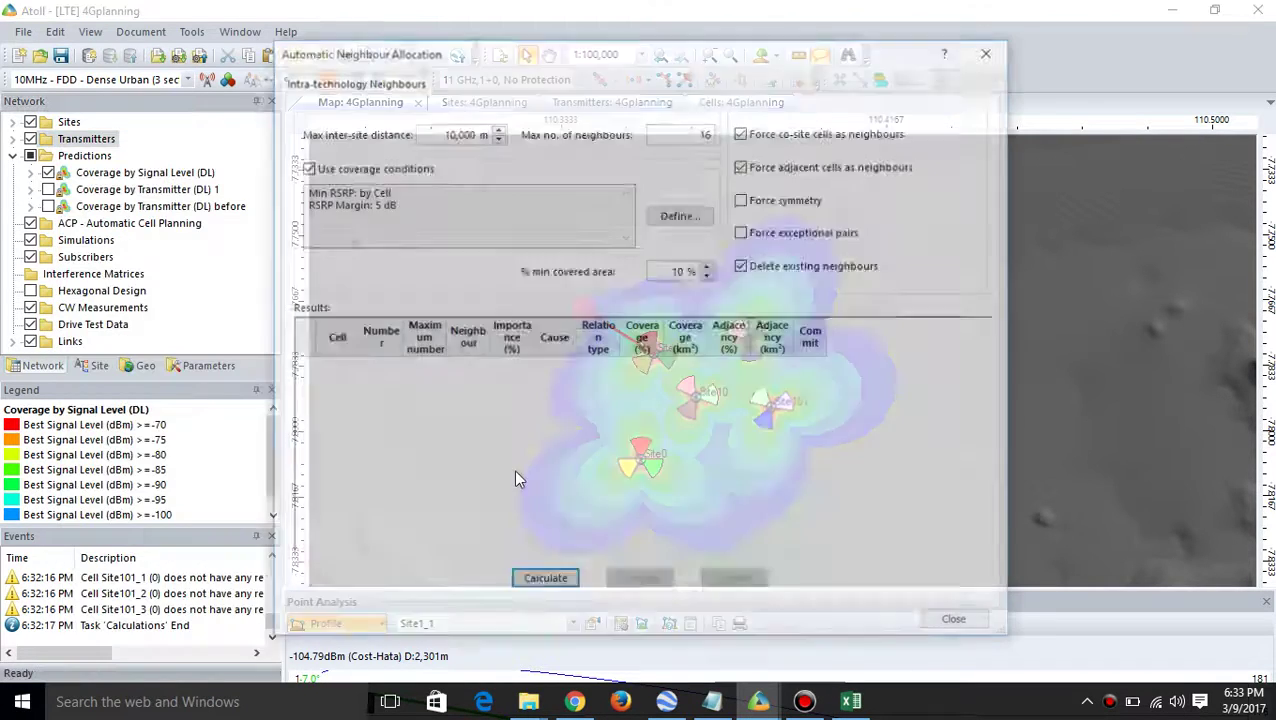
pyautogui.click(544, 583)
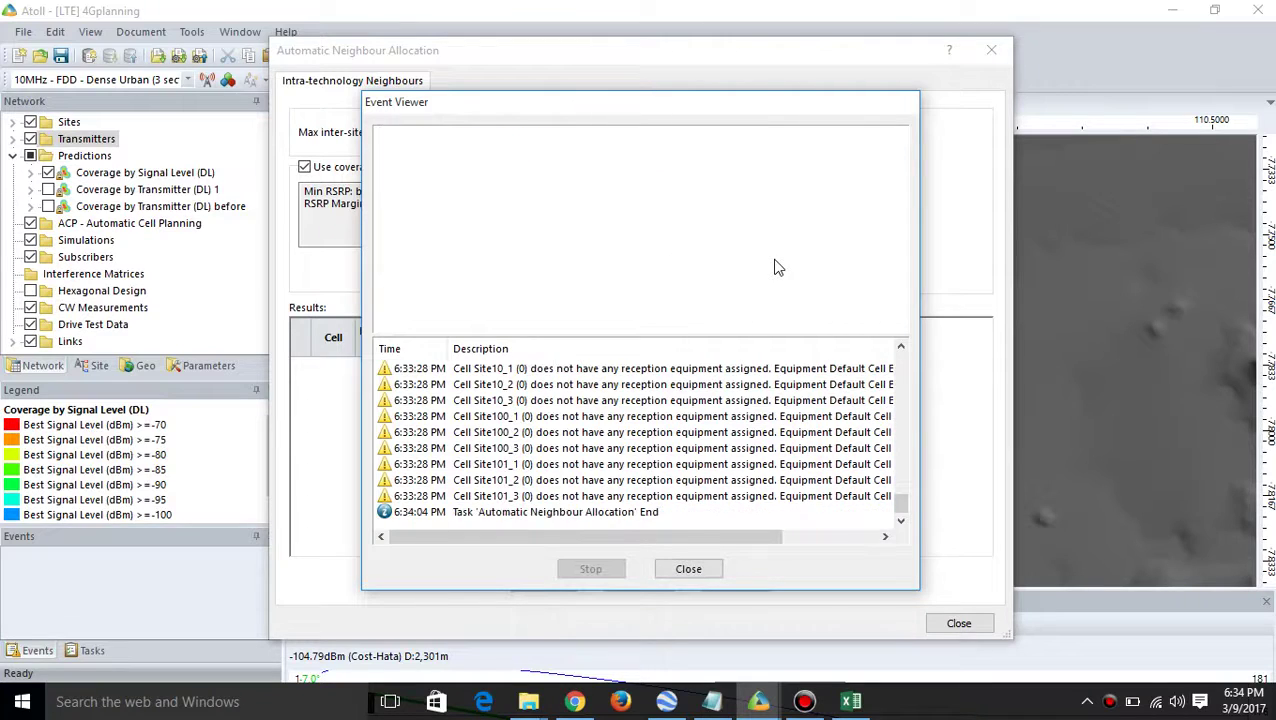
pyautogui.click(692, 568)
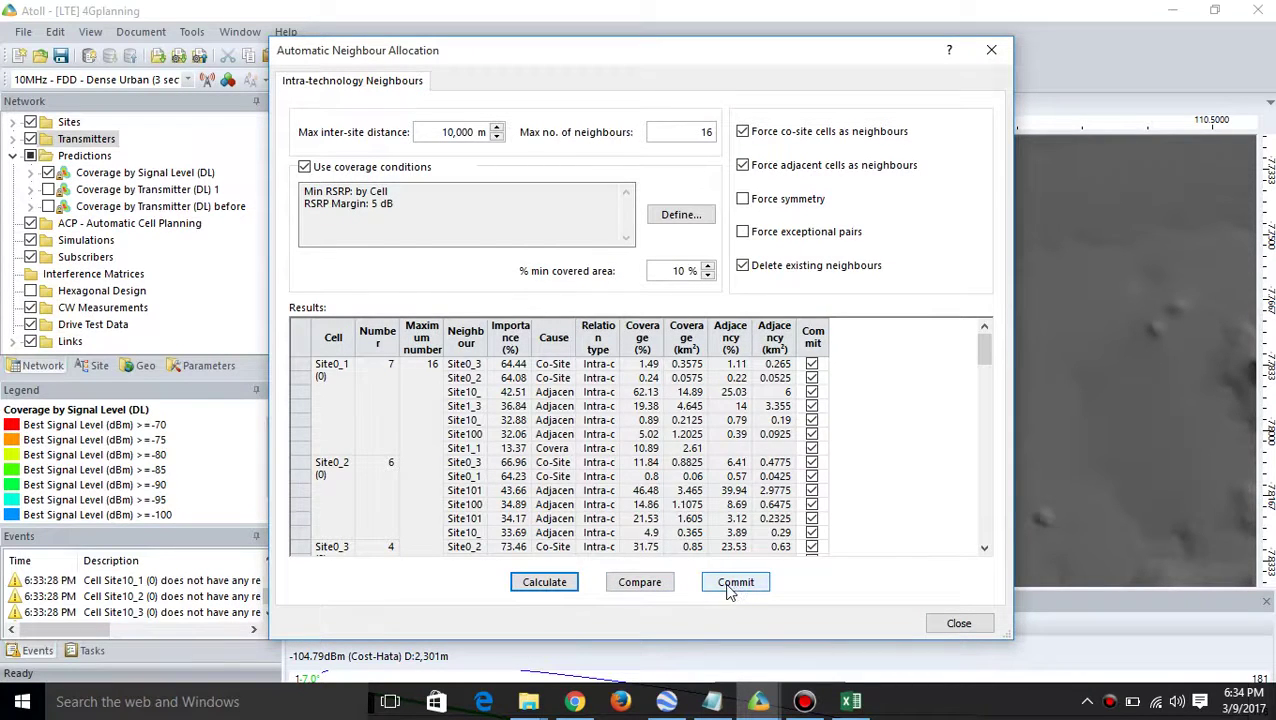
pyautogui.click(729, 591)
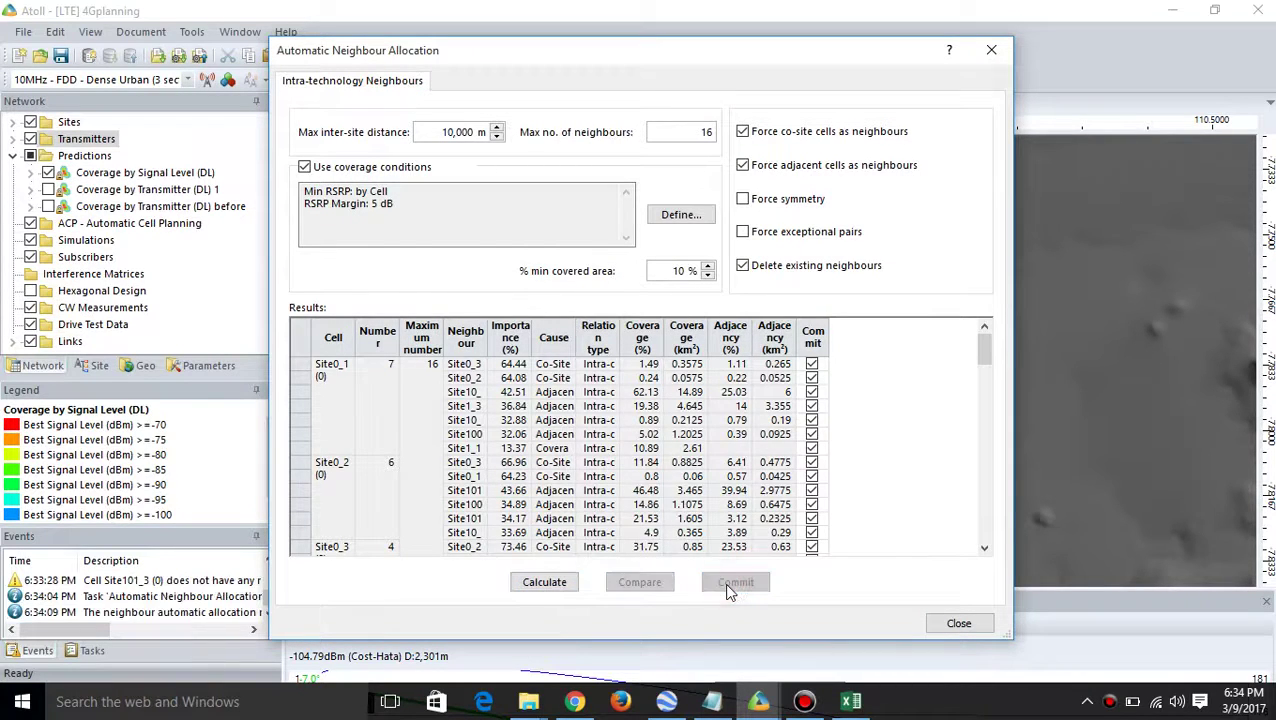
pyautogui.click(957, 624)
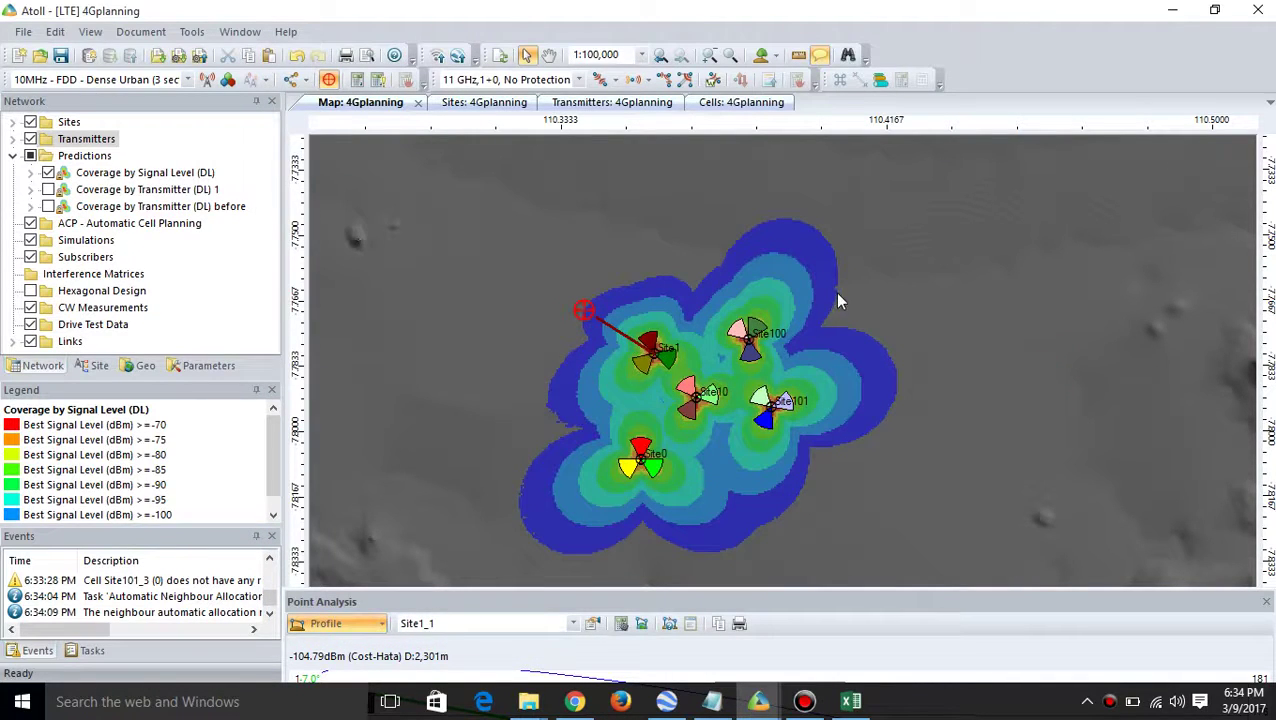
# Exit Point Analysis and turn on map relation editing to examine the neighbour links of sectors Site1_3, Site10_3, Site10_2 and Site0_1
pyautogui.moveTo(838, 297)
pyautogui.click(329, 79)
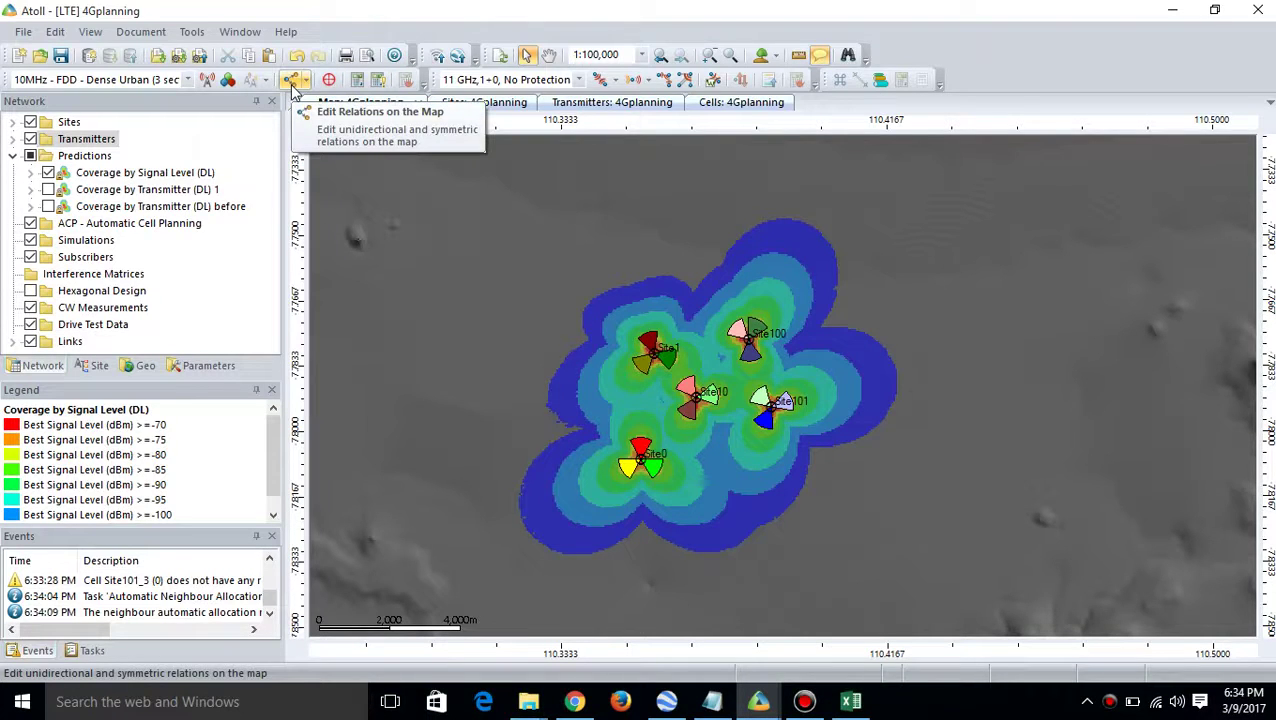
pyautogui.click(294, 82)
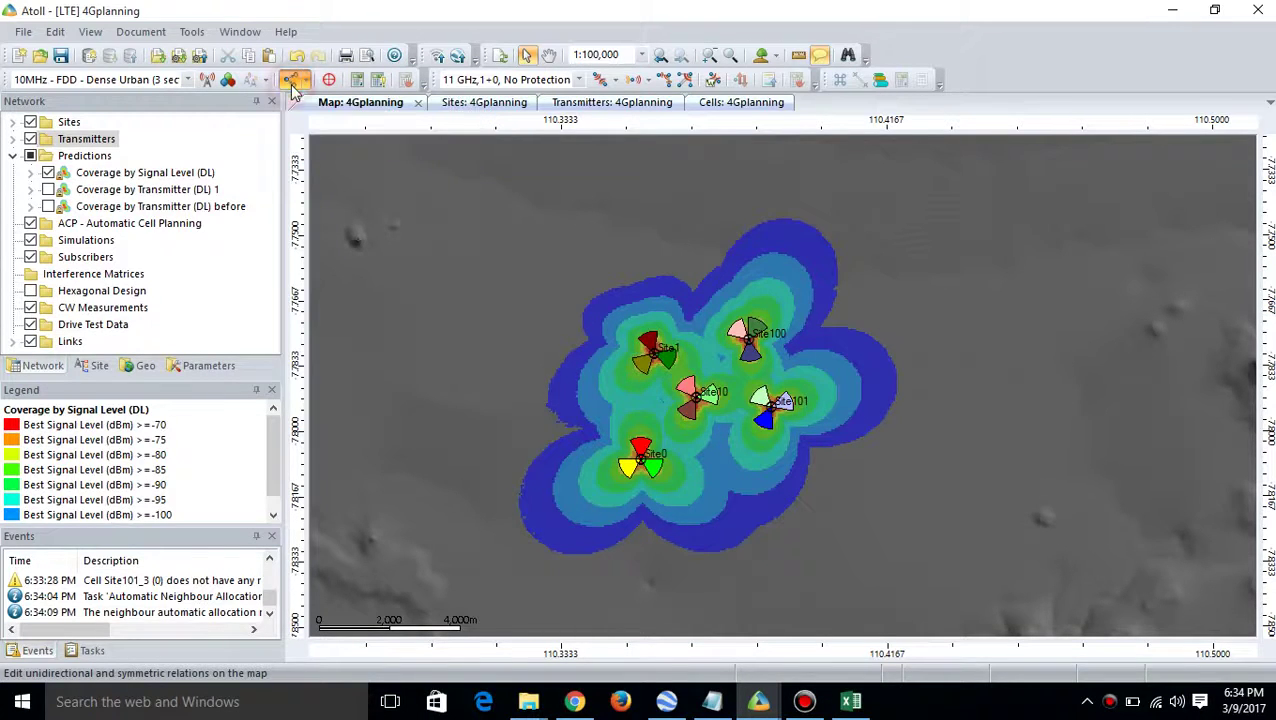
pyautogui.click(645, 368)
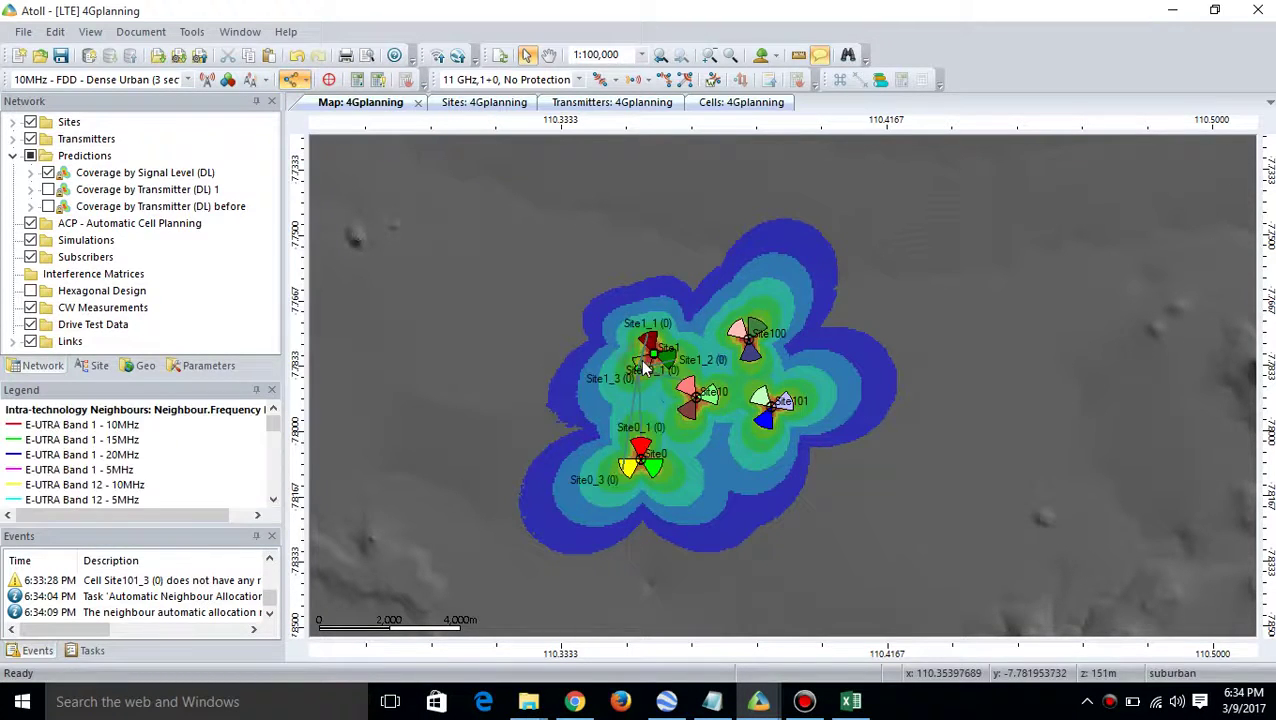
pyautogui.click(647, 452)
pyautogui.click(698, 405)
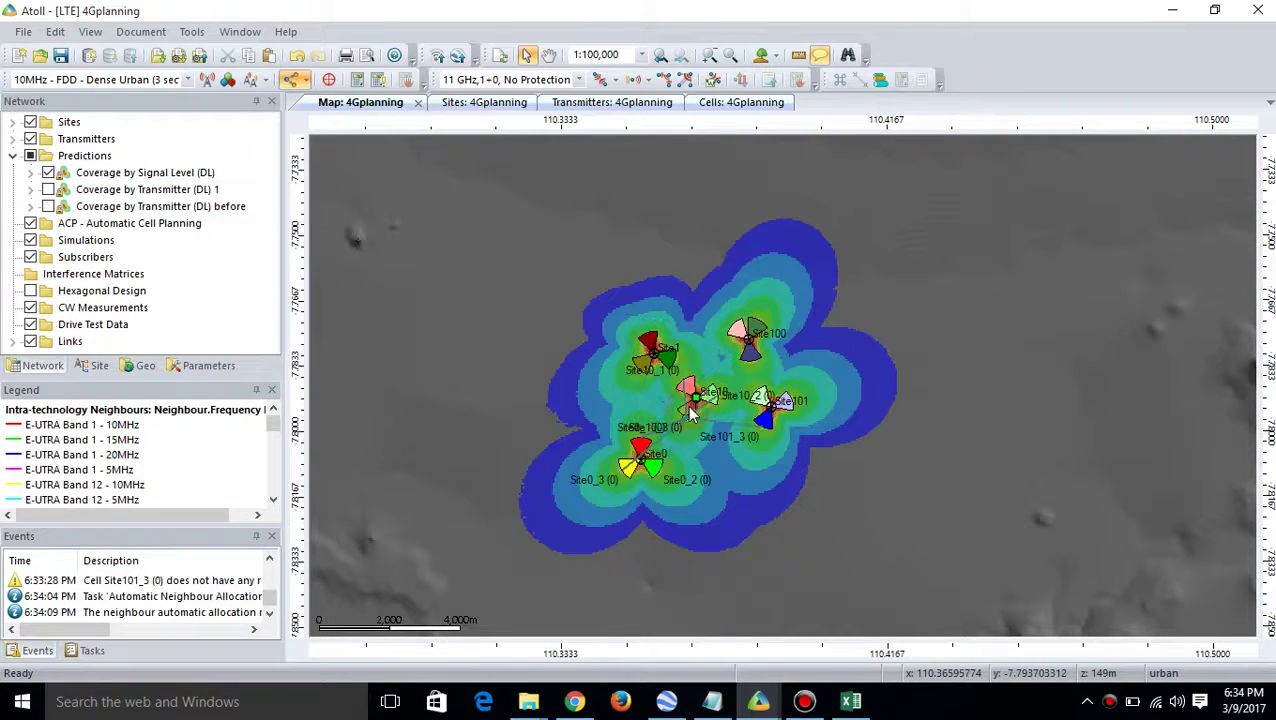
pyautogui.click(716, 404)
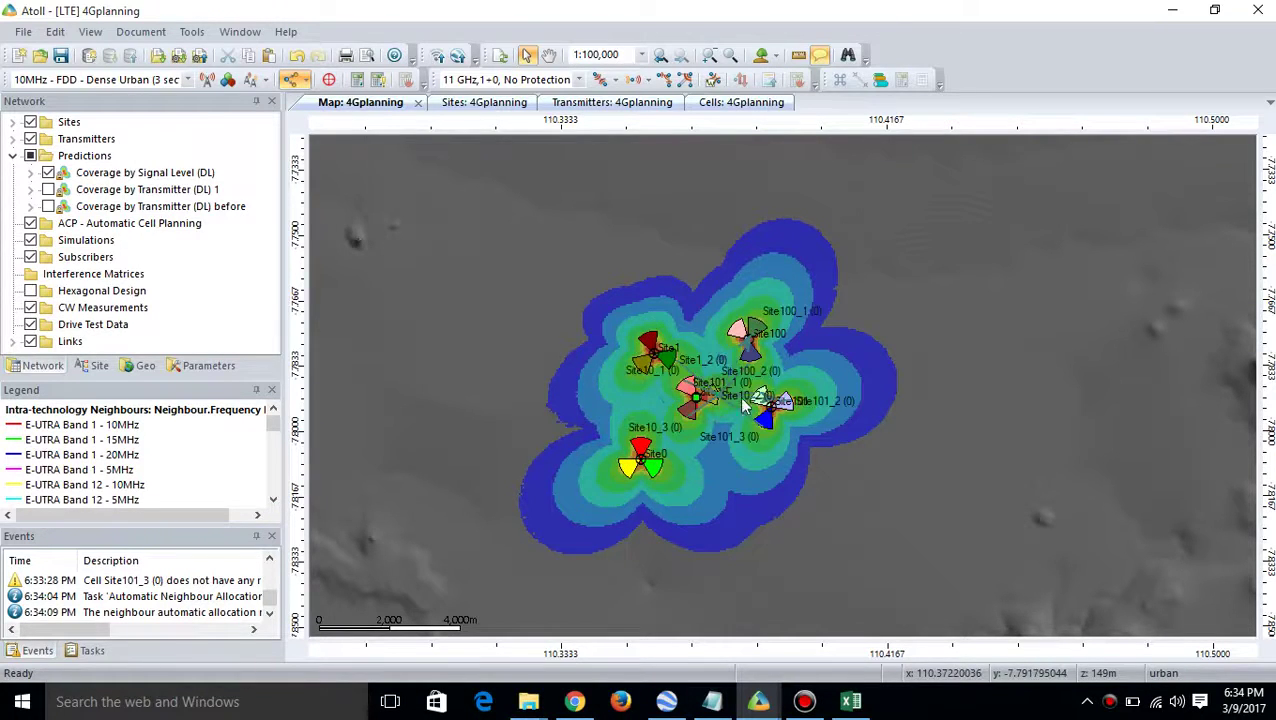
pyautogui.click(640, 455)
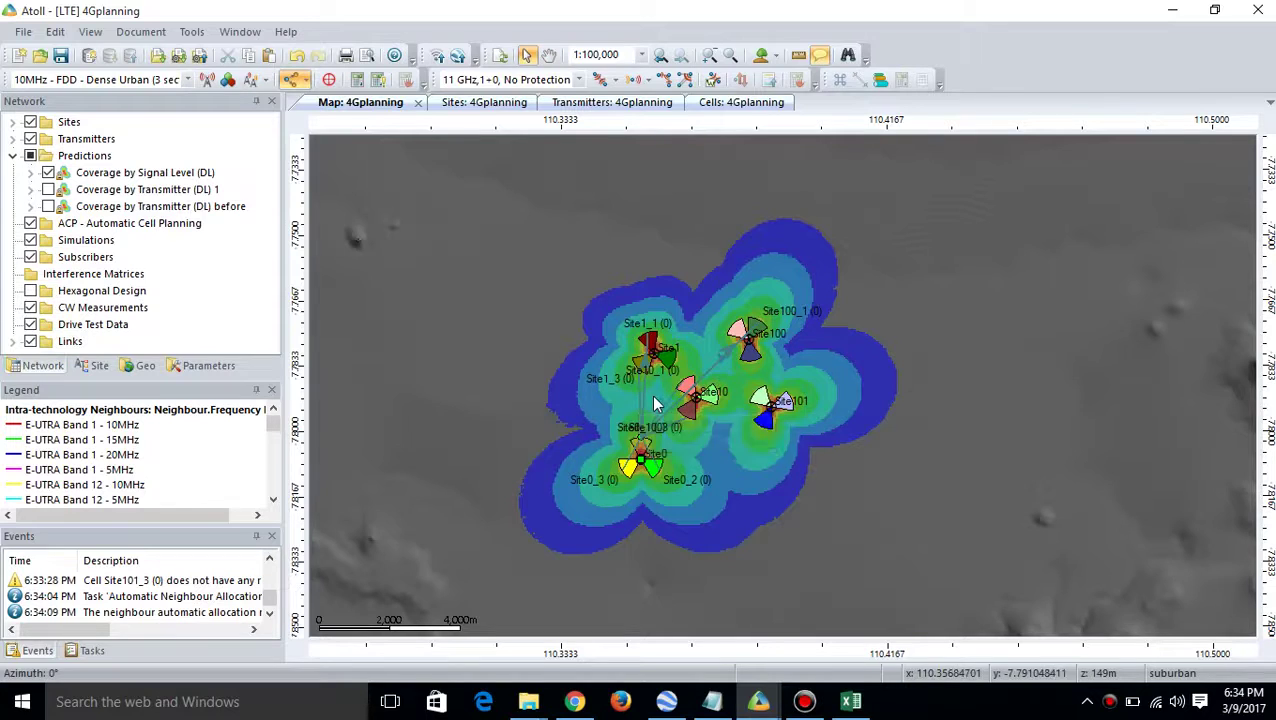
pyautogui.click(516, 410)
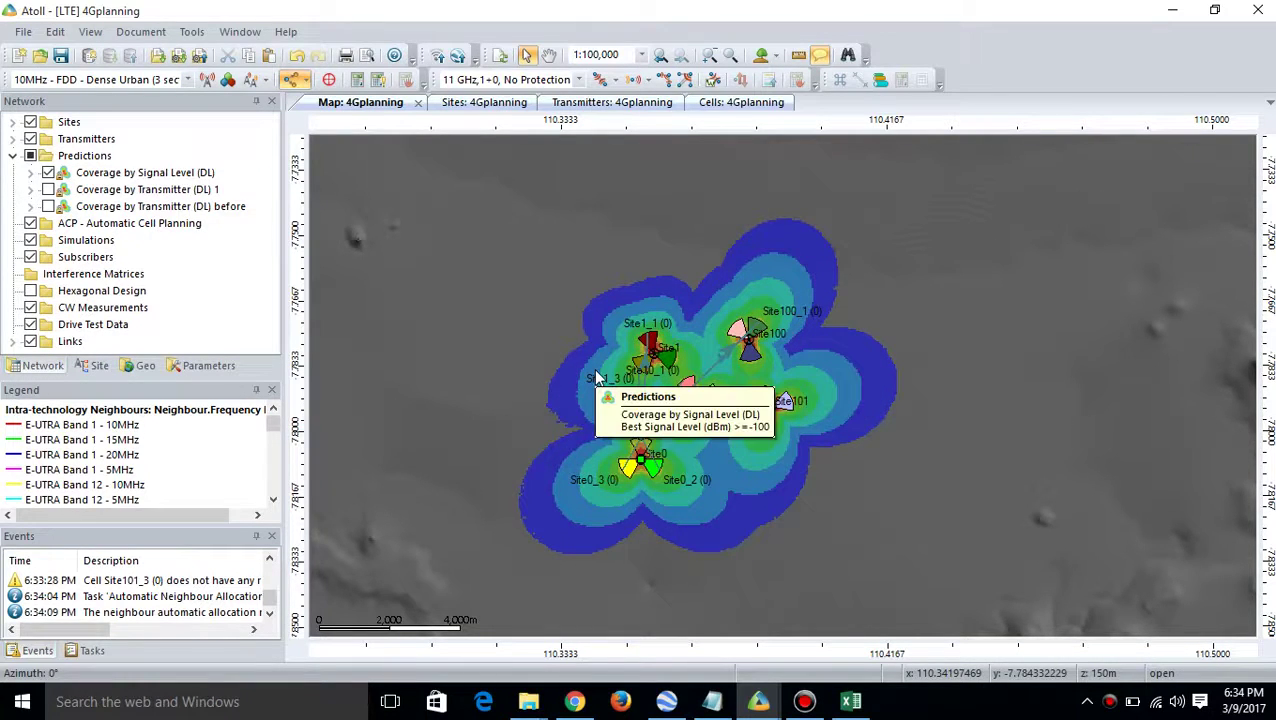
pyautogui.click(88, 140)
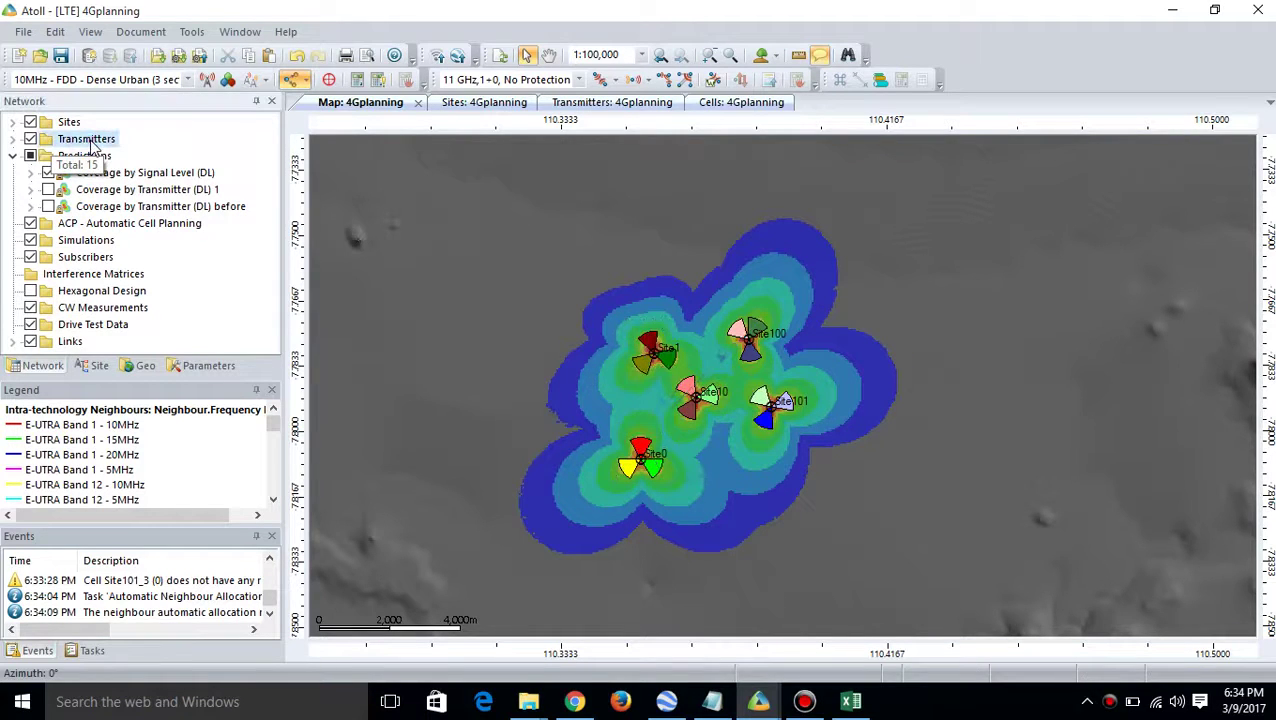
pyautogui.rightClick(92, 143)
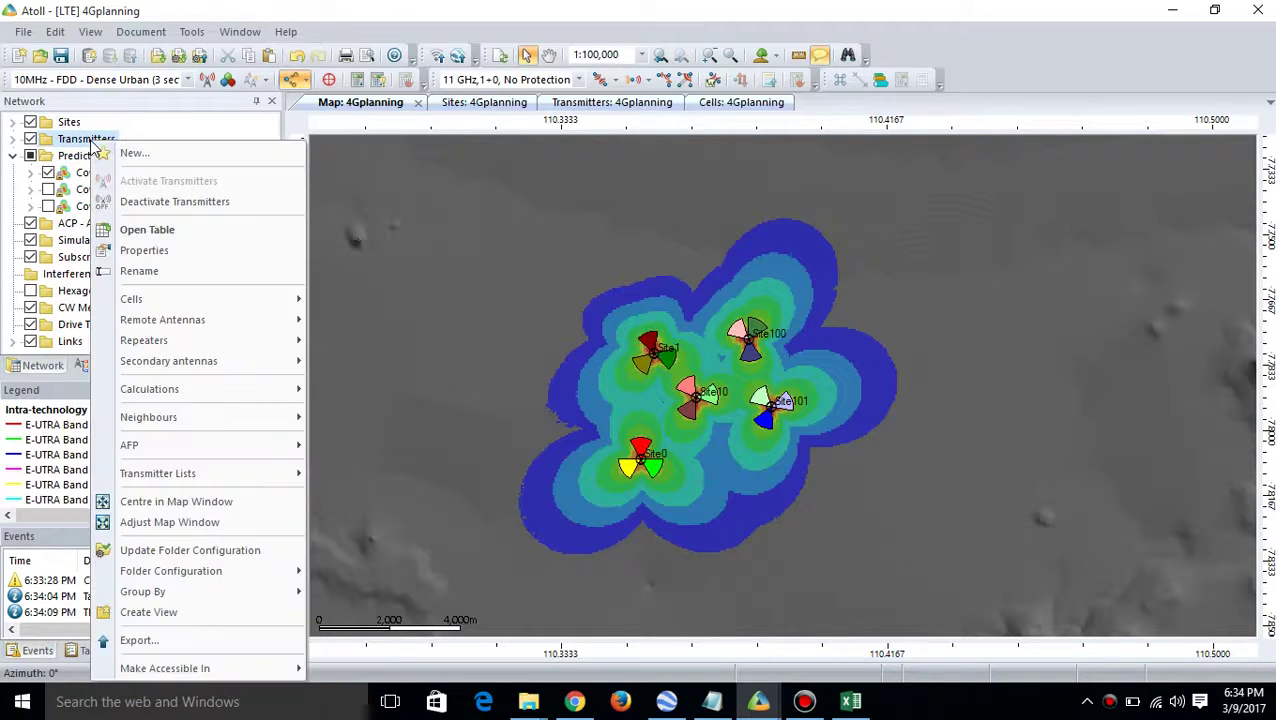
pyautogui.click(271, 257)
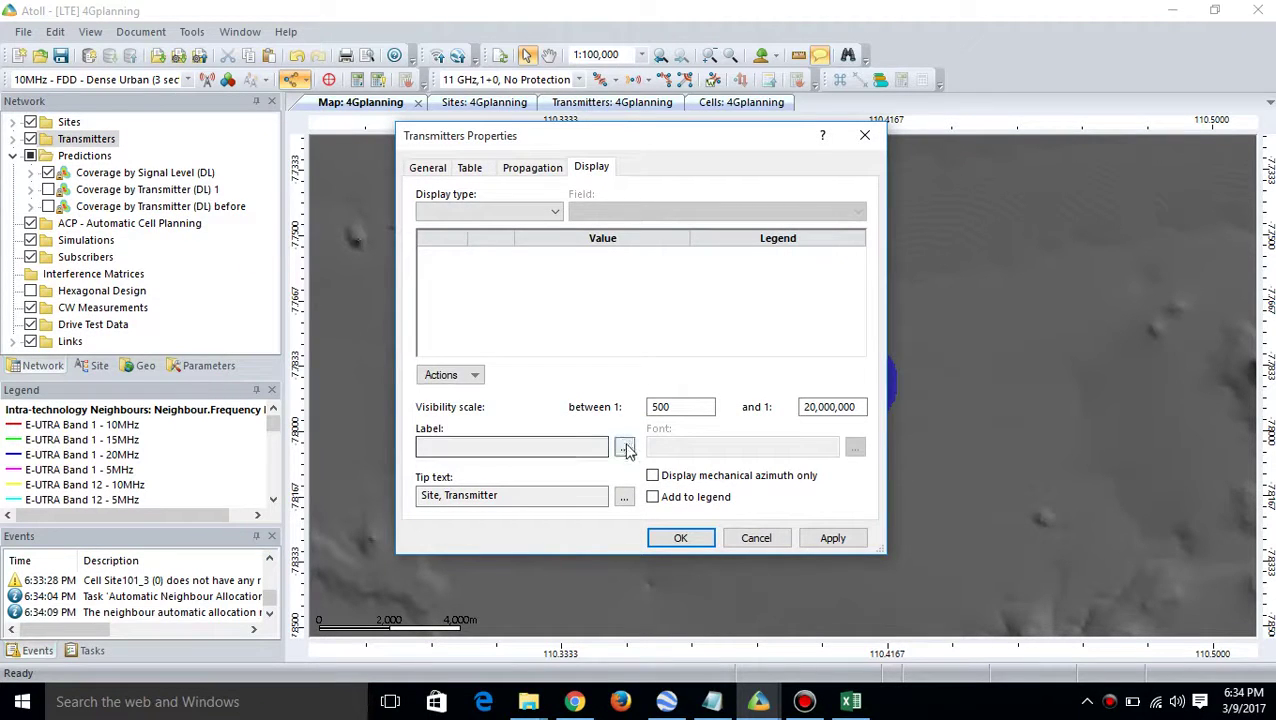
pyautogui.click(866, 135)
# Run AFP automatic resource allocation for Frequencies on the transmitters, using existing neighbours and a 100 m reuse distance, and commit the plan
pyautogui.rightClick(84, 139)
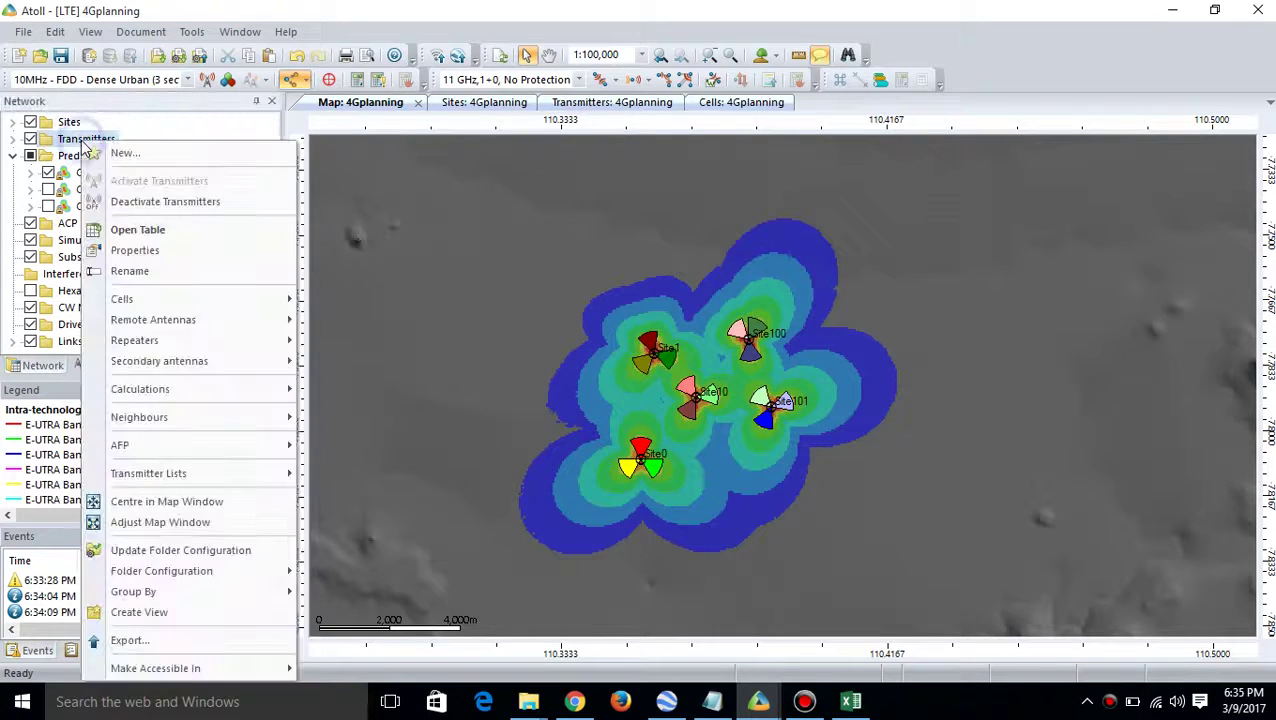
pyautogui.moveTo(283, 446)
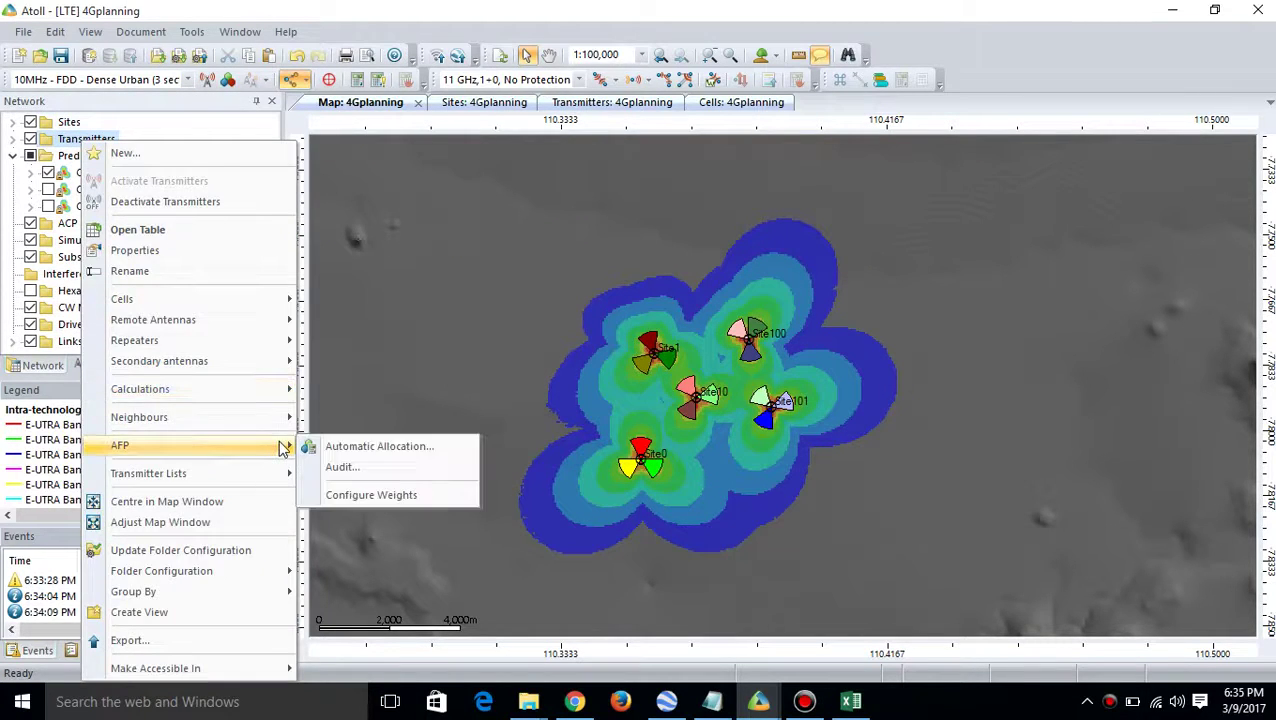
pyautogui.click(346, 449)
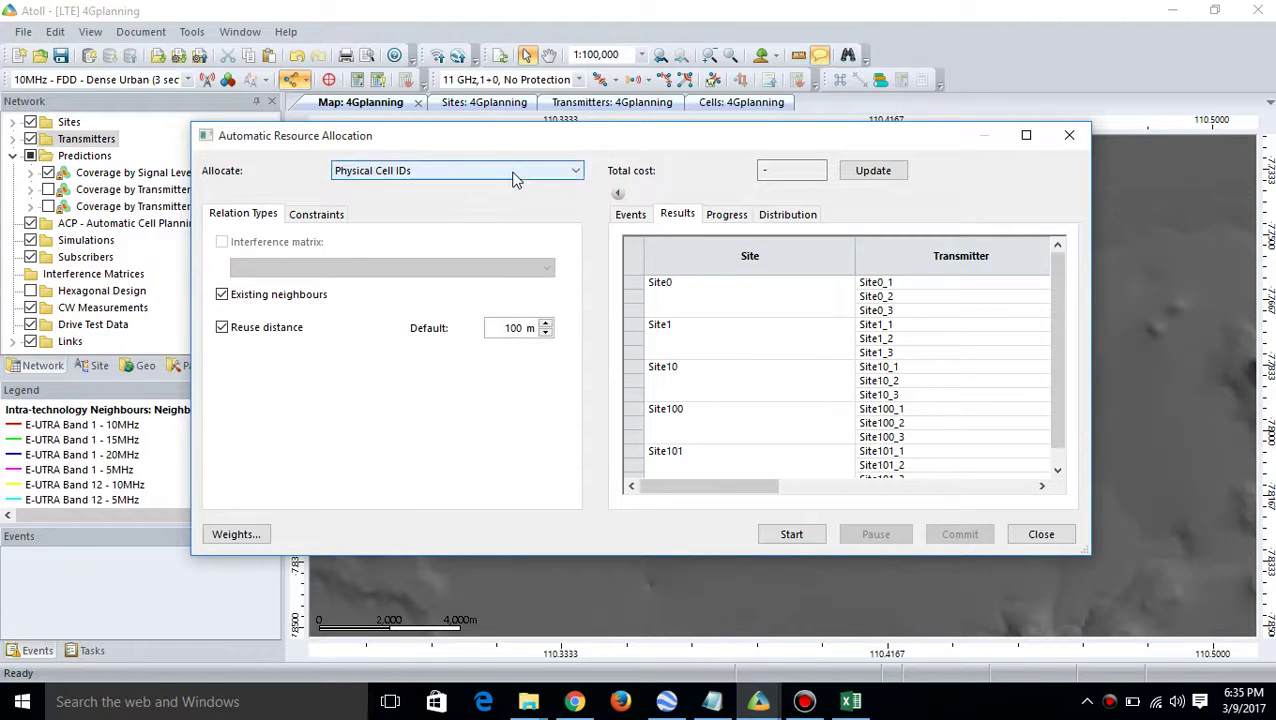
pyautogui.click(512, 178)
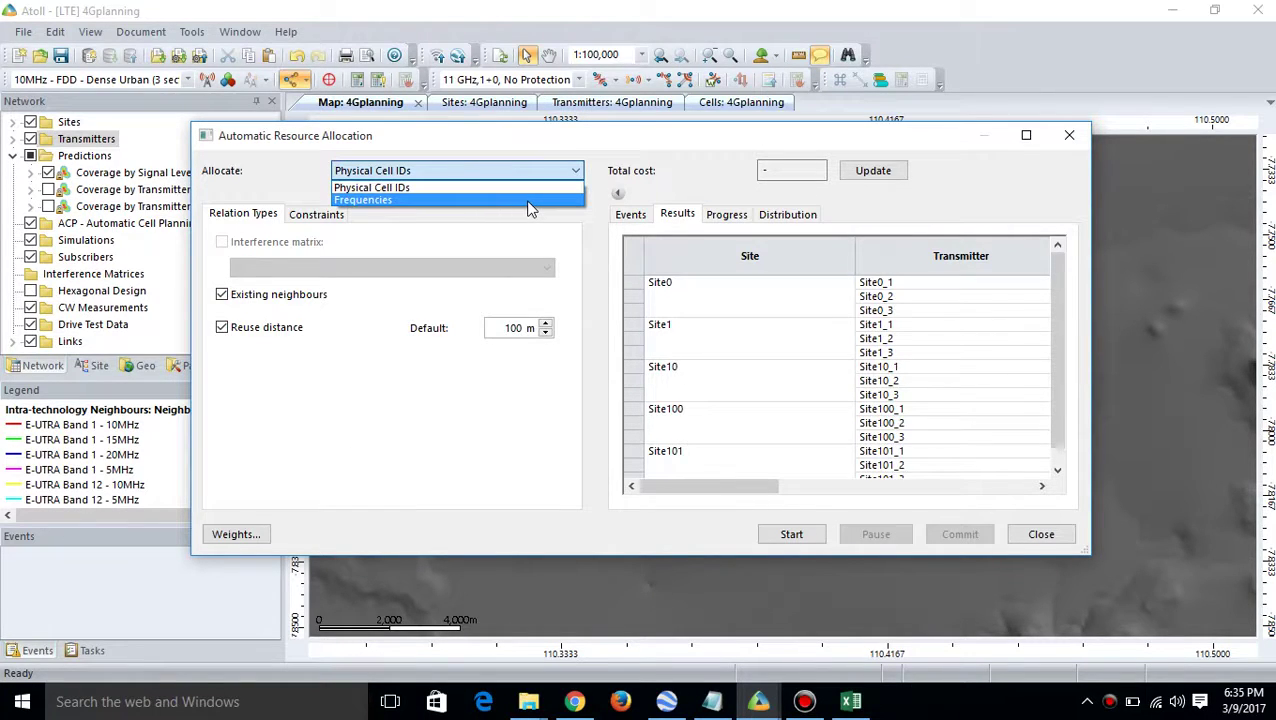
pyautogui.click(526, 200)
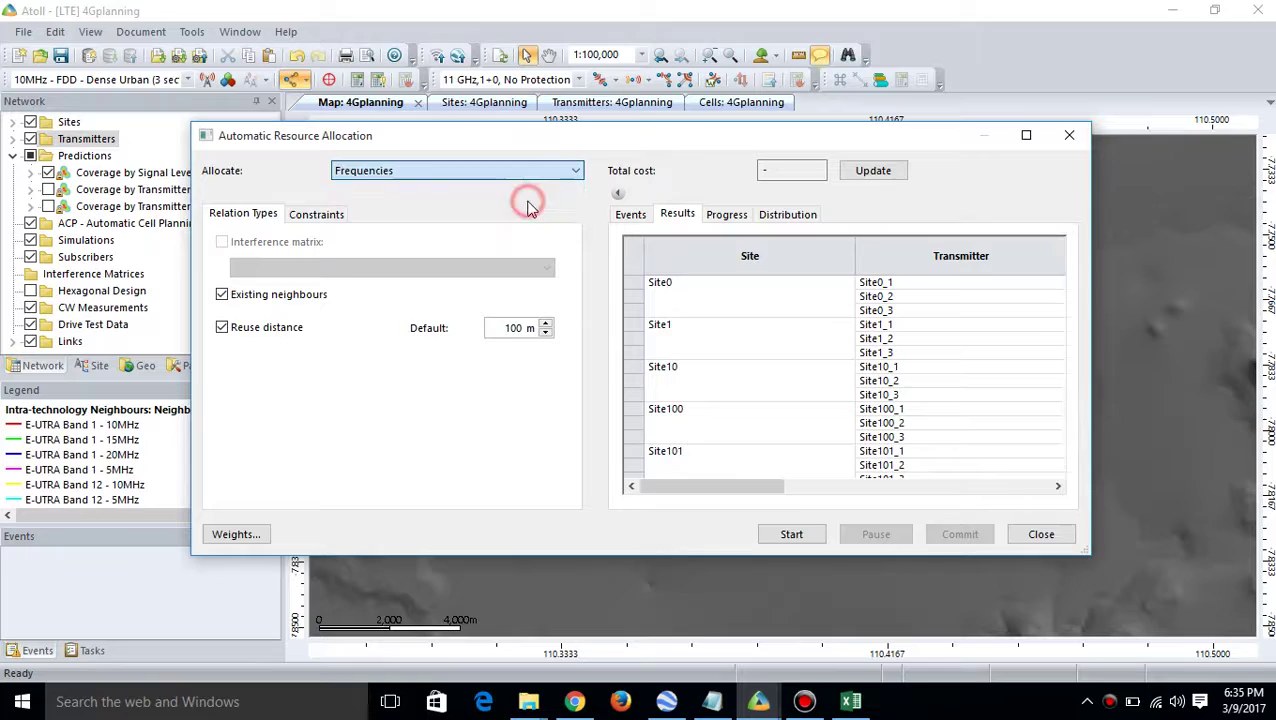
pyautogui.click(792, 535)
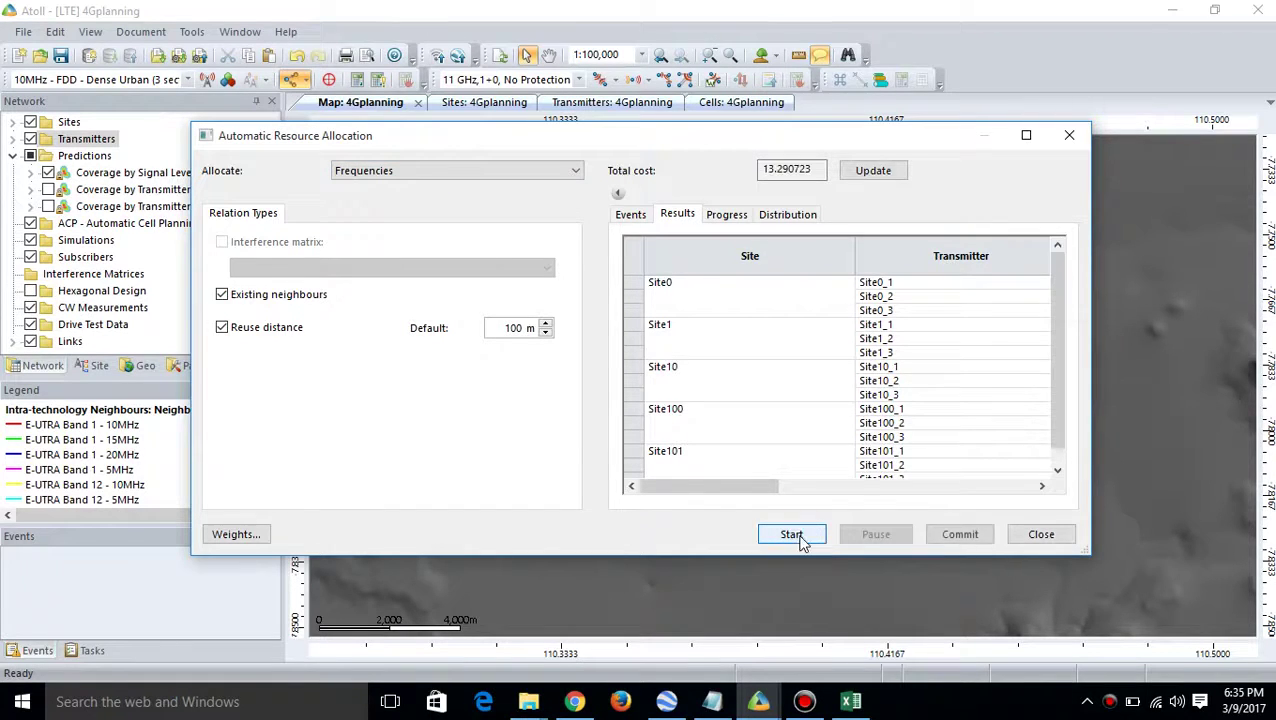
pyautogui.click(960, 535)
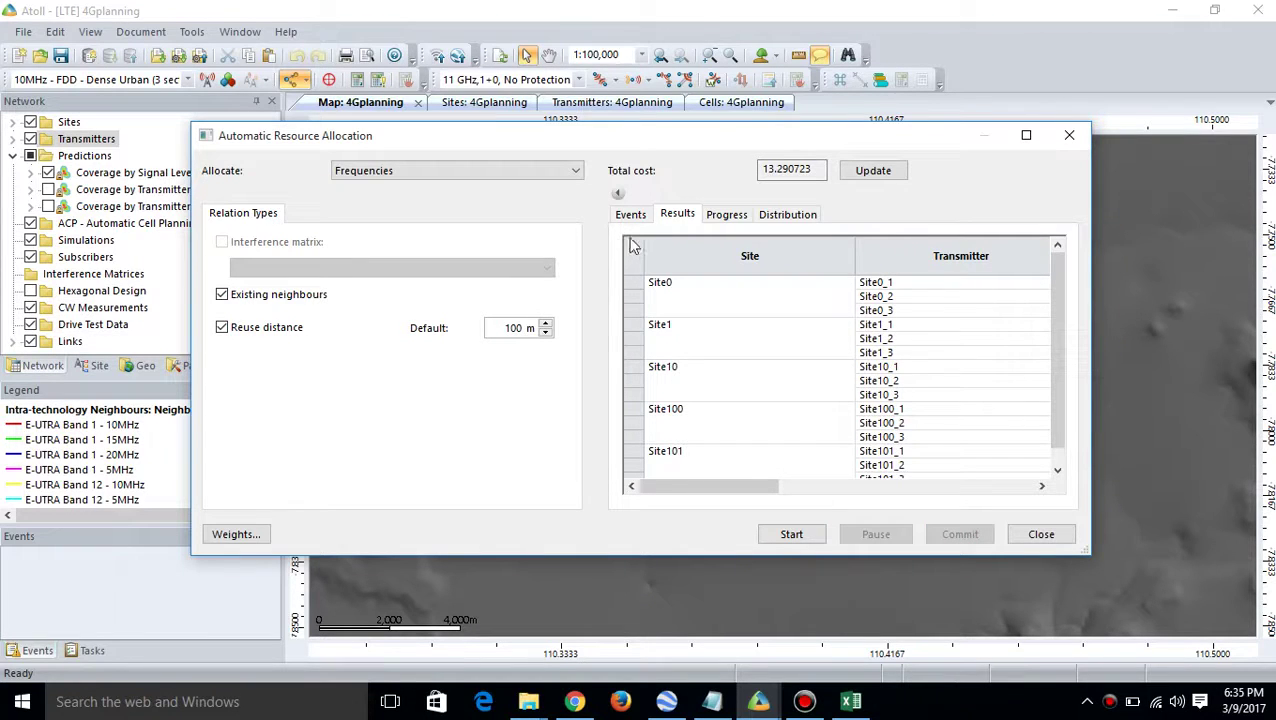
# Run the automatic allocation for Physical Cell IDs, commit the plan, and close the resource allocation dialog
pyautogui.click(492, 173)
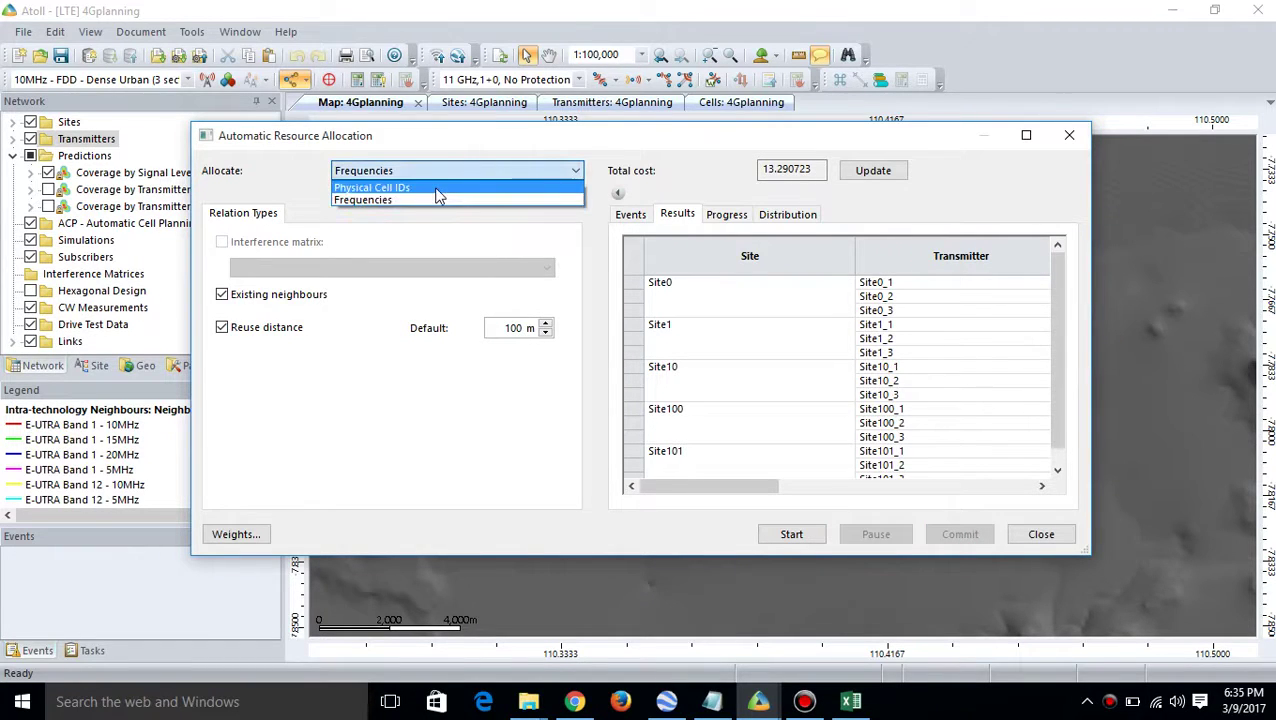
pyautogui.click(437, 190)
pyautogui.click(790, 538)
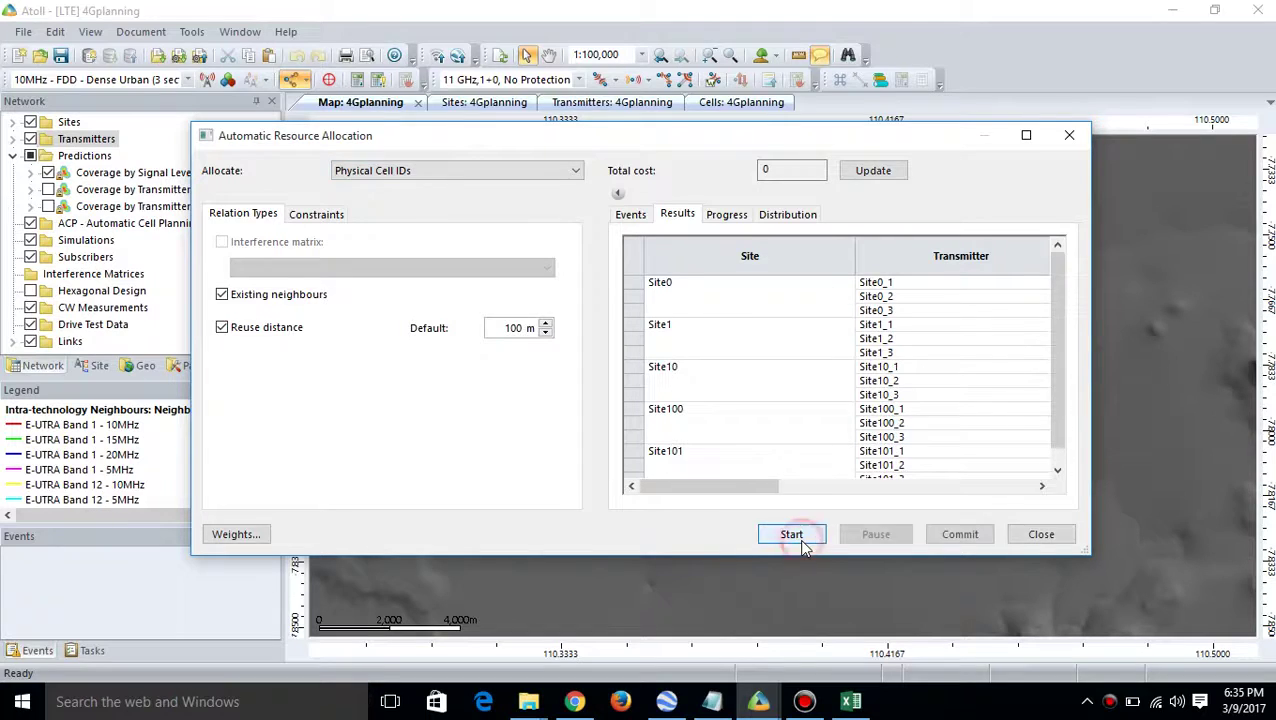
pyautogui.click(962, 537)
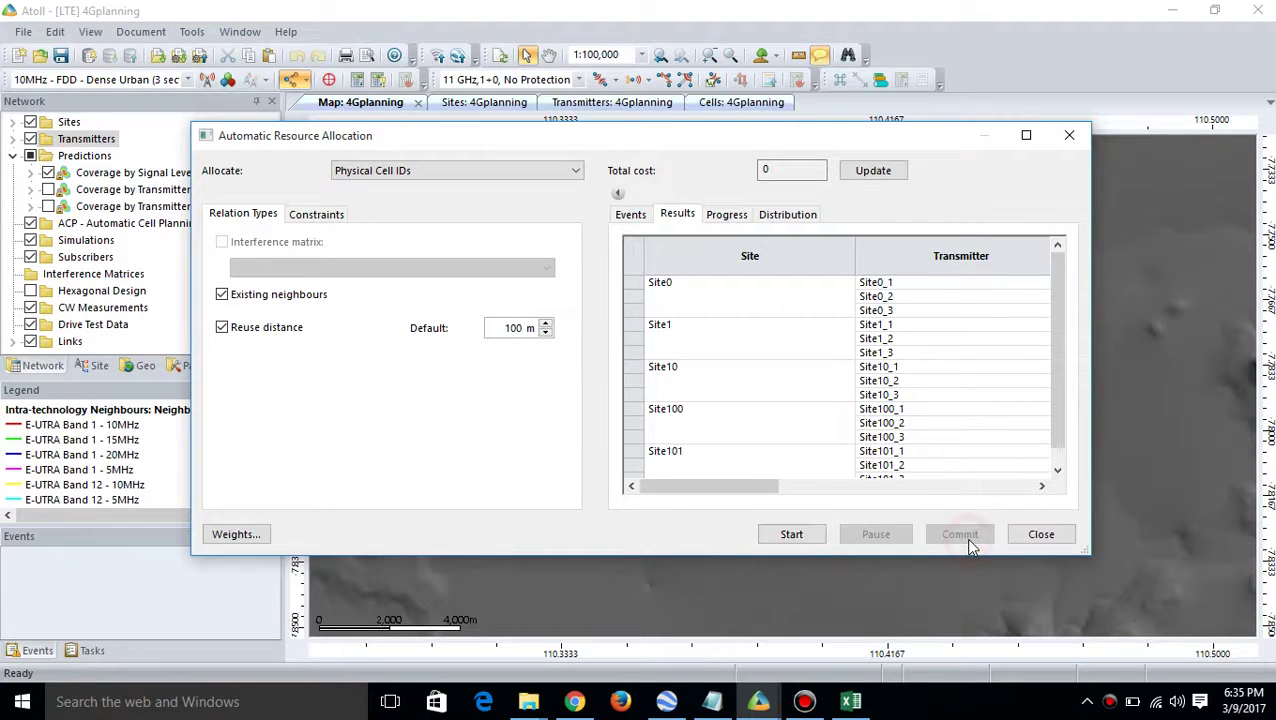
pyautogui.click(1041, 535)
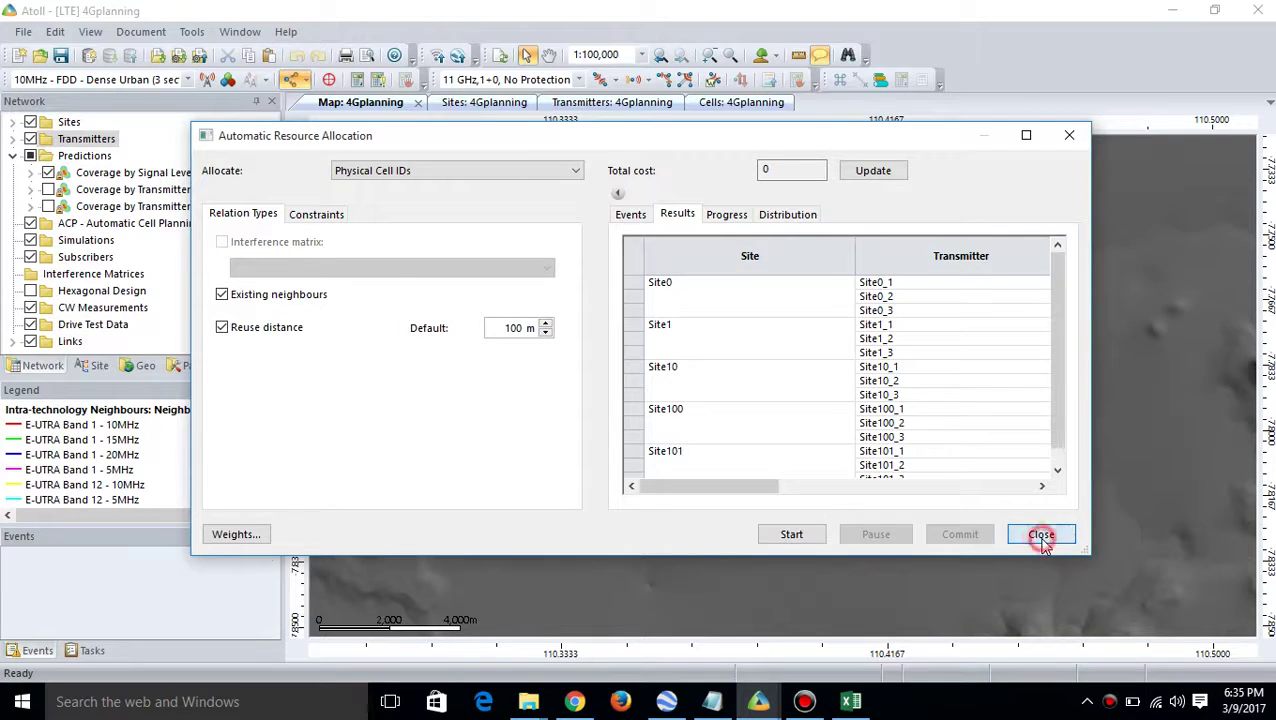